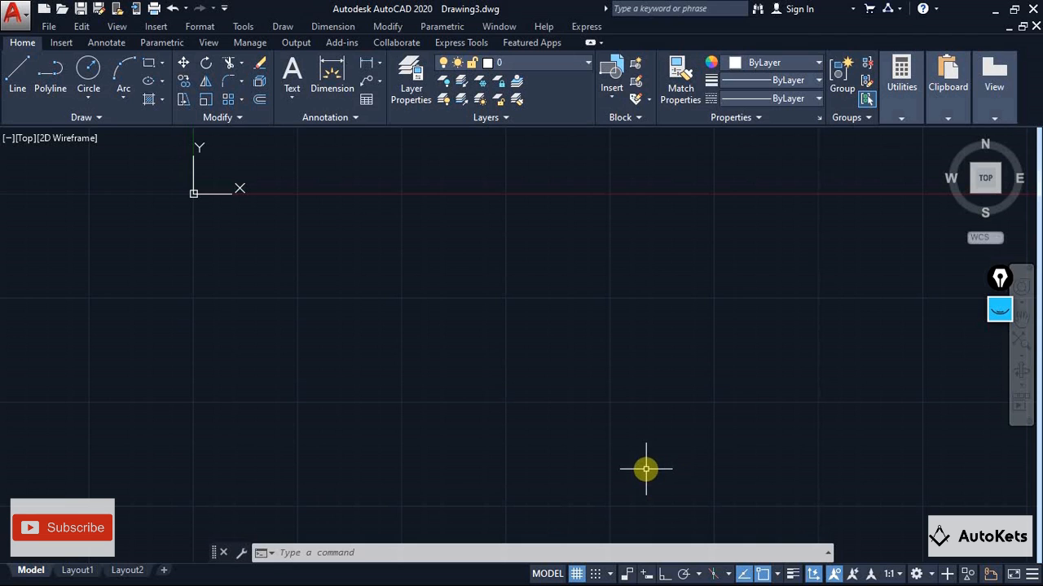
pyautogui.click(157, 27)
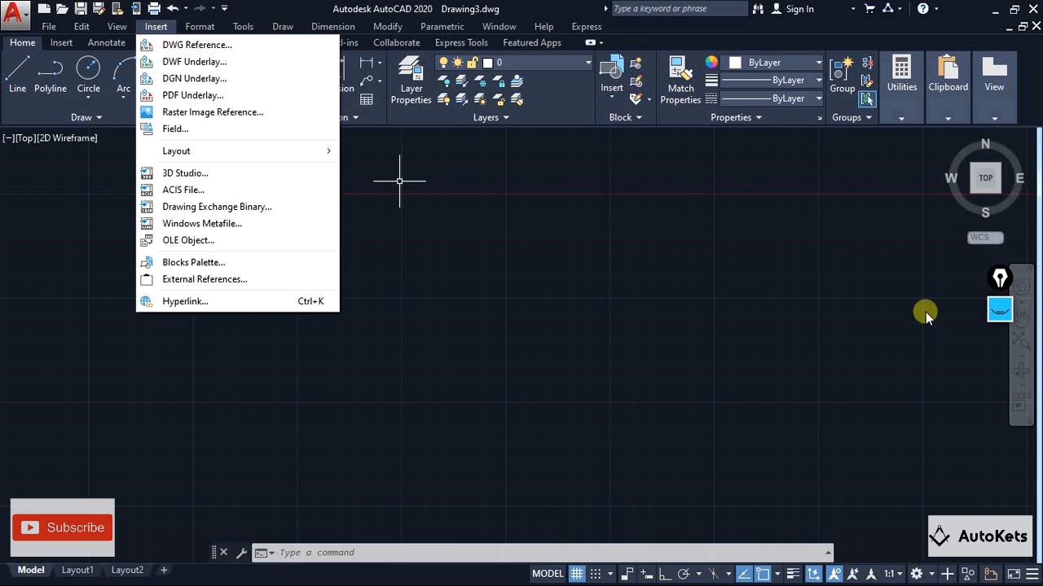
pyautogui.click(999, 309)
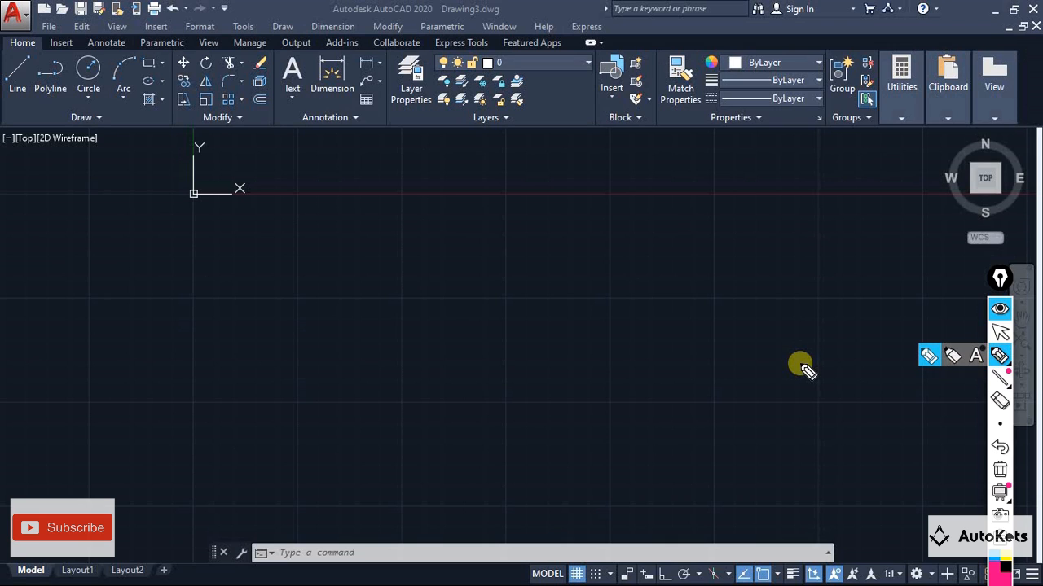
pyautogui.moveTo(644, 214)
pyautogui.mouseDown()
pyautogui.moveTo(496, 205)
pyautogui.moveTo(472, 442)
pyautogui.moveTo(724, 302)
pyautogui.moveTo(592, 204)
pyautogui.mouseUp()
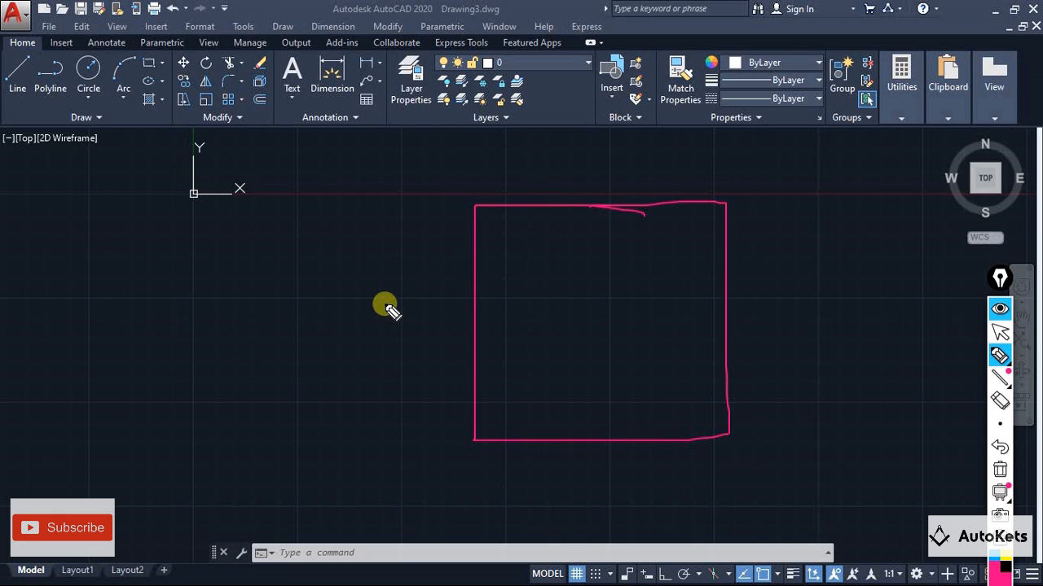
pyautogui.moveTo(583, 245); pyautogui.dragTo(537, 405)
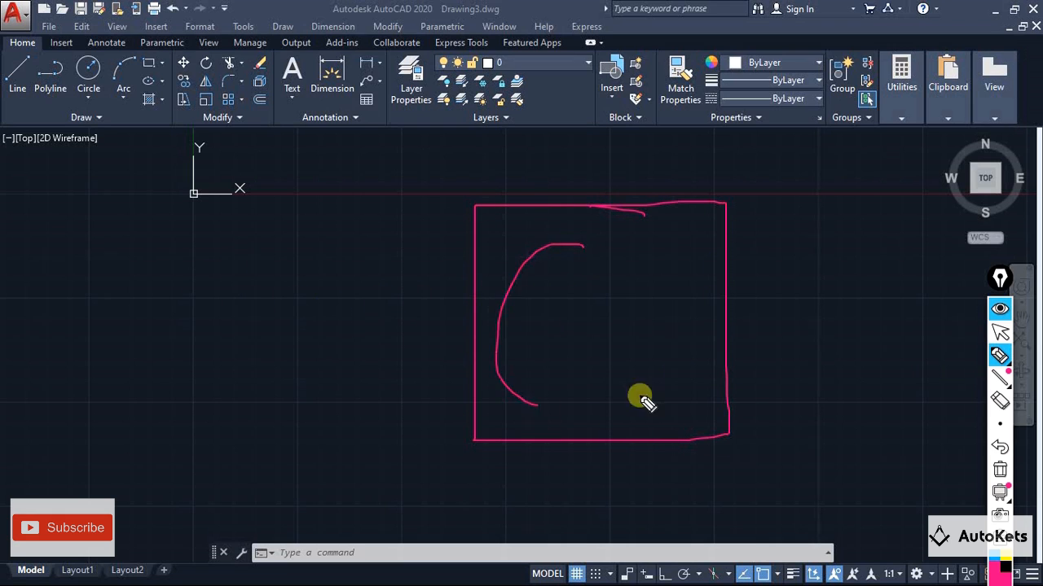
pyautogui.moveTo(640, 399); pyautogui.dragTo(588, 257)
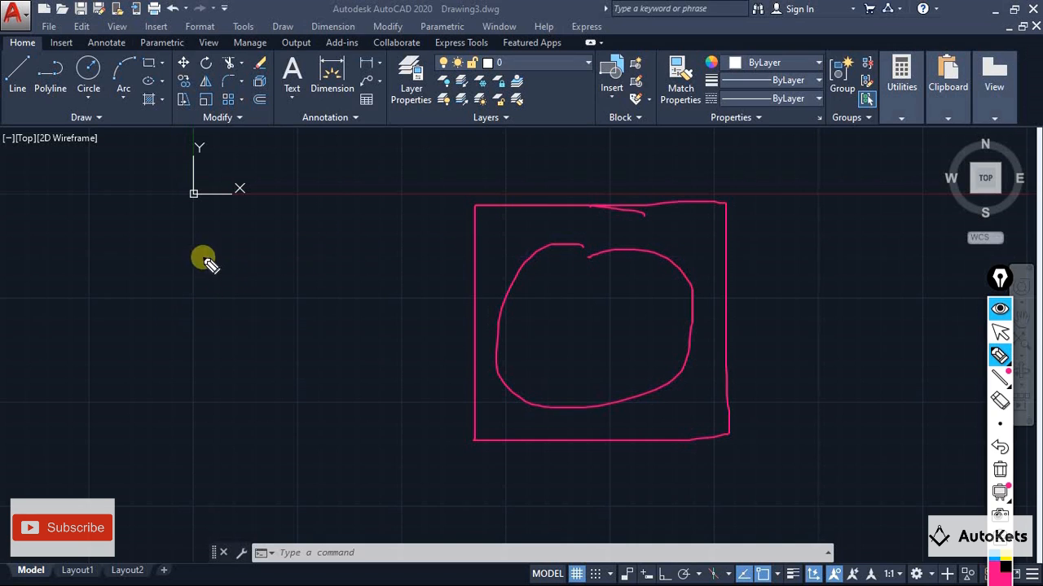
pyautogui.moveTo(318, 259)
pyautogui.mouseDown()
pyautogui.moveTo(152, 336)
pyautogui.moveTo(314, 264)
pyautogui.mouseUp()
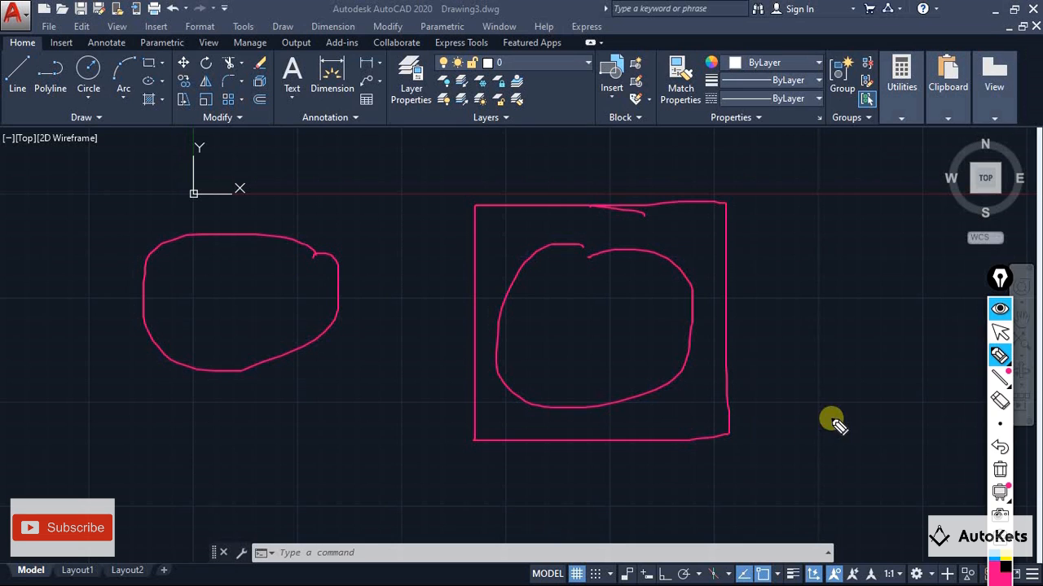
pyautogui.click(999, 470)
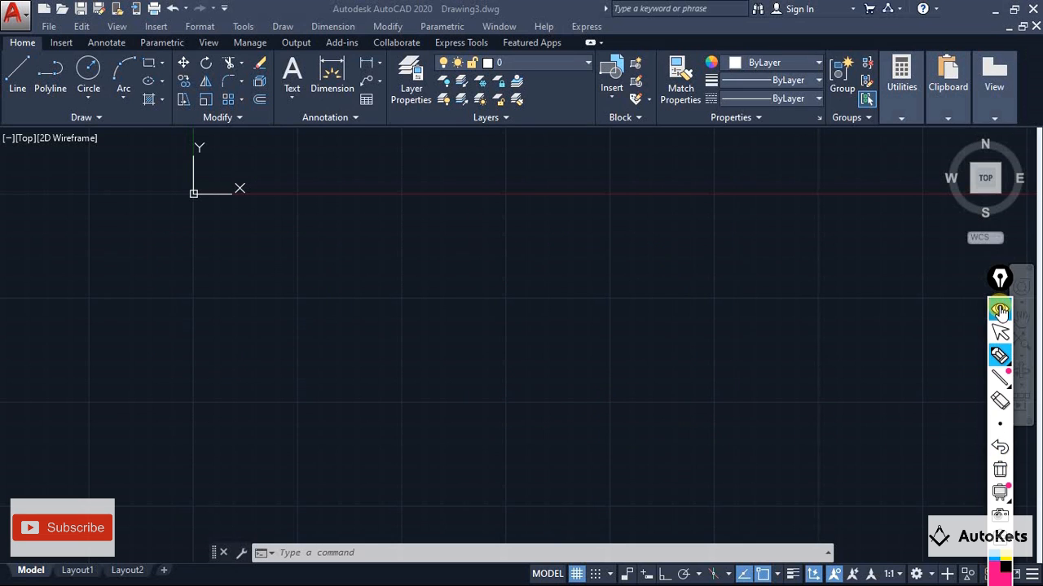
pyautogui.click(999, 310)
# Start attaching a DWG reference and load the DWG Overlay file from the Autocad folder on the Desktop
pyautogui.click(157, 27)
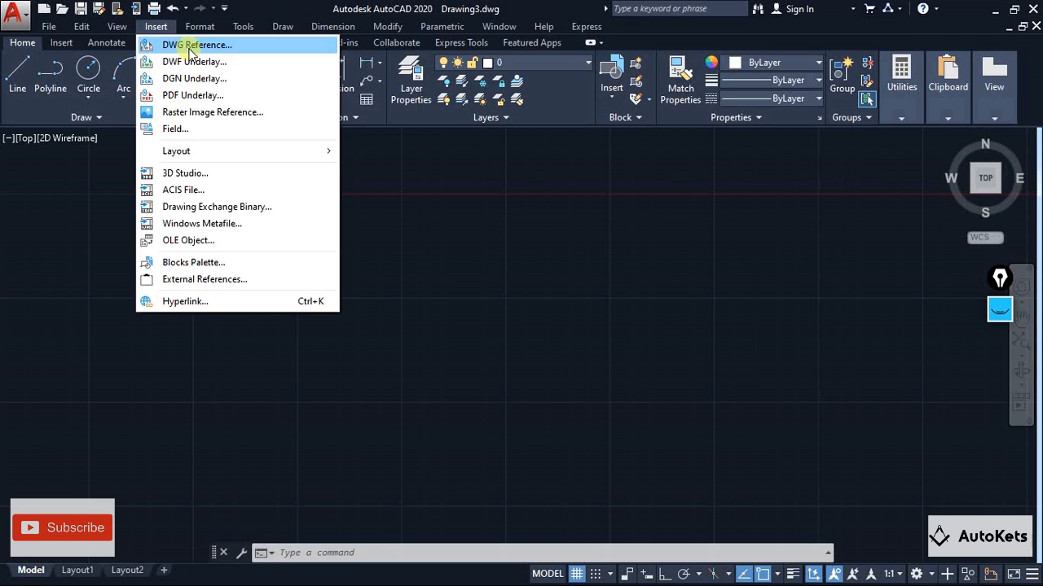
pyautogui.click(193, 46)
pyautogui.click(323, 261)
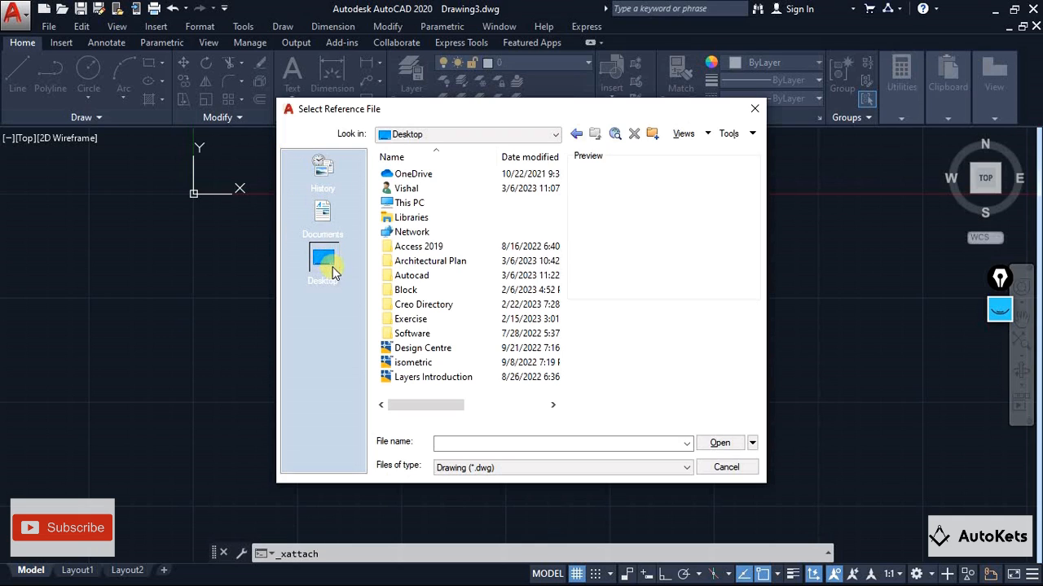
pyautogui.click(323, 265)
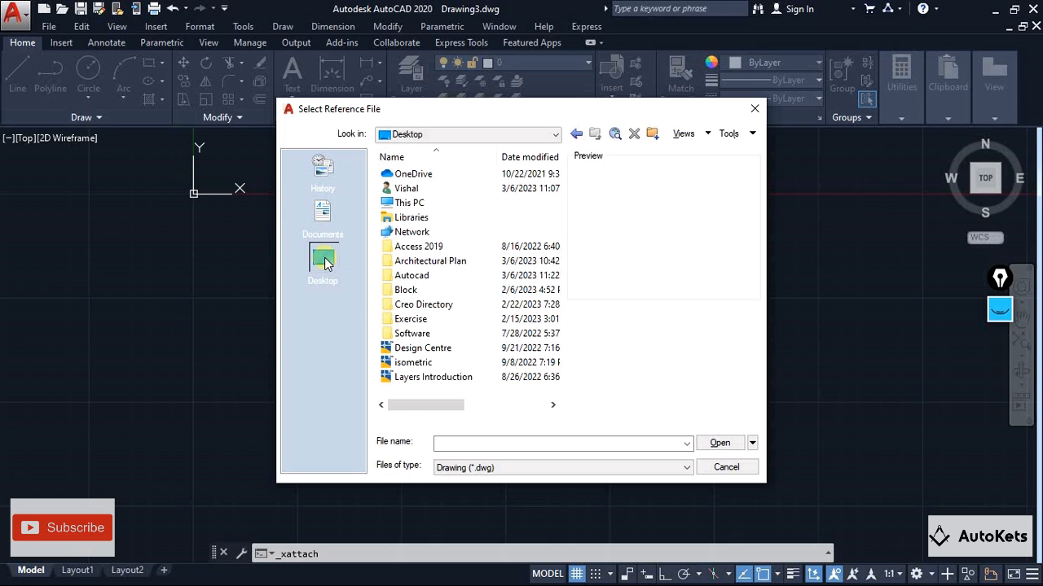
pyautogui.doubleClick(413, 275)
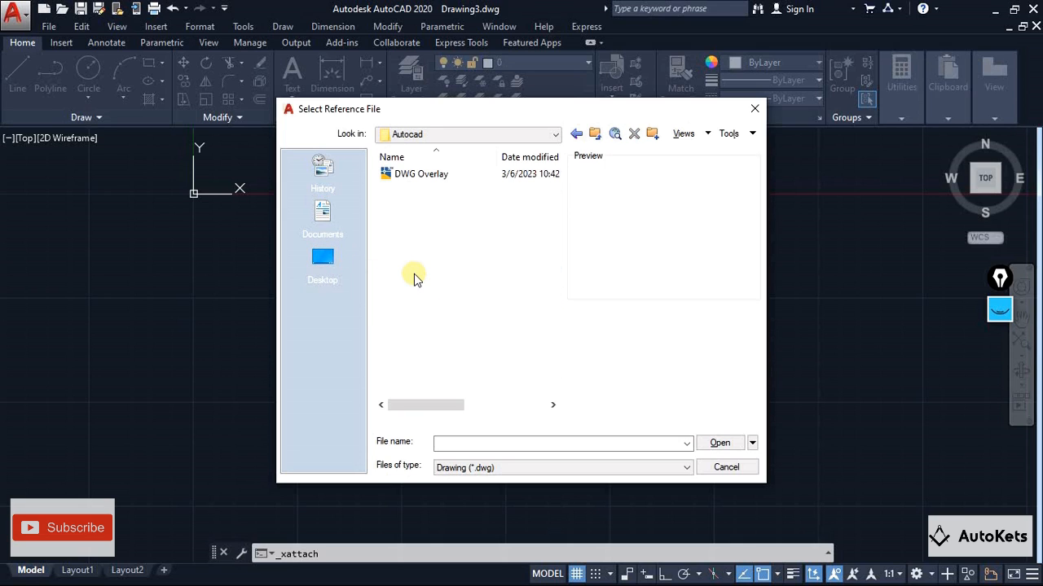
pyautogui.click(423, 174)
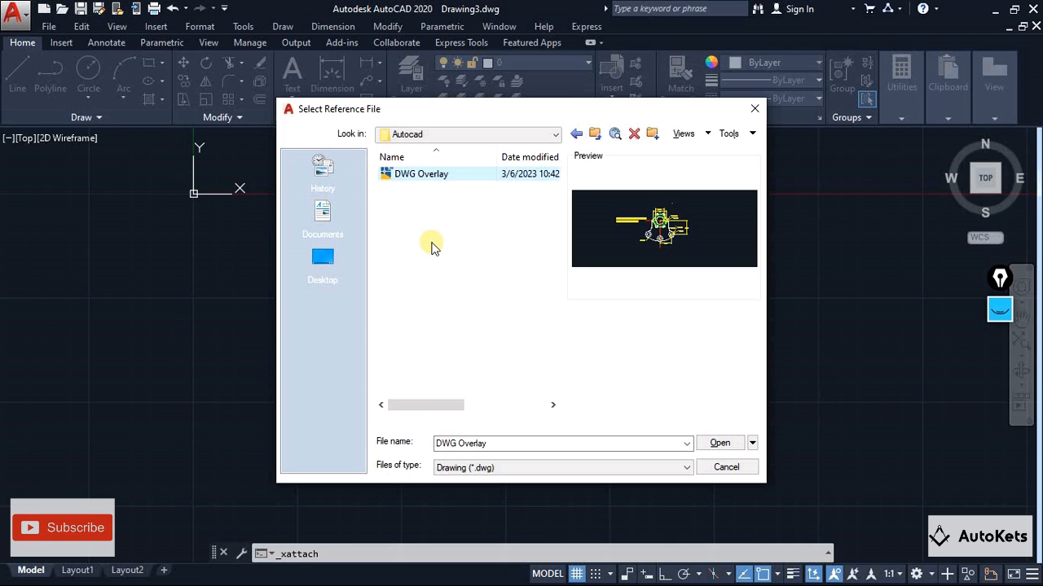
pyautogui.click(720, 443)
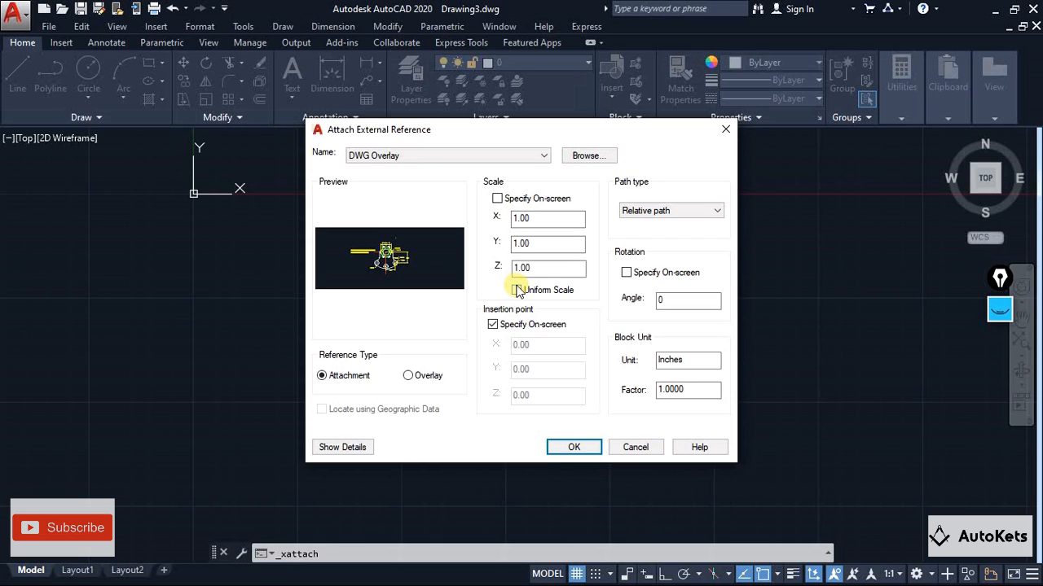
pyautogui.click(498, 201)
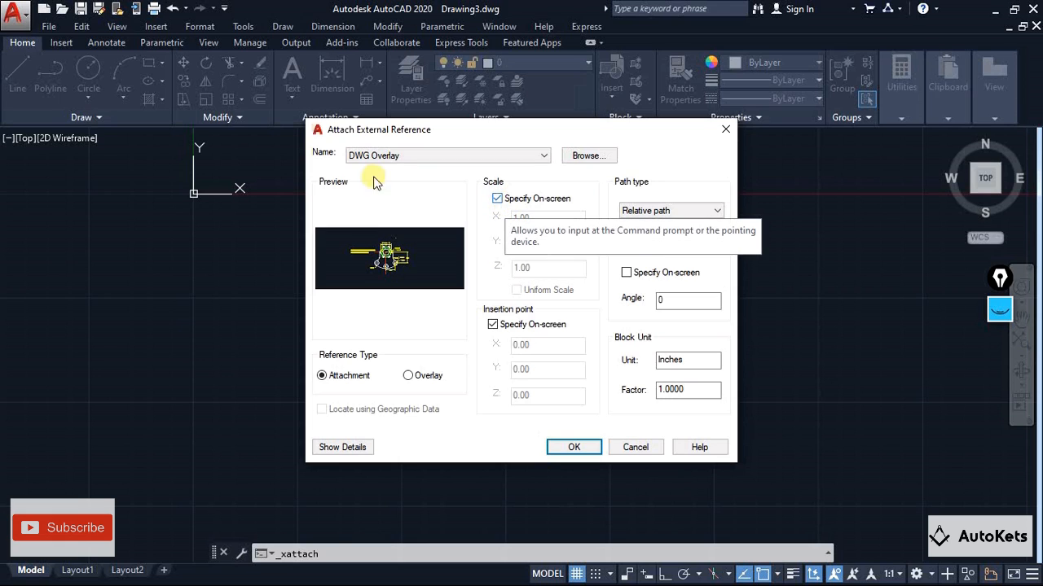
pyautogui.click(498, 198)
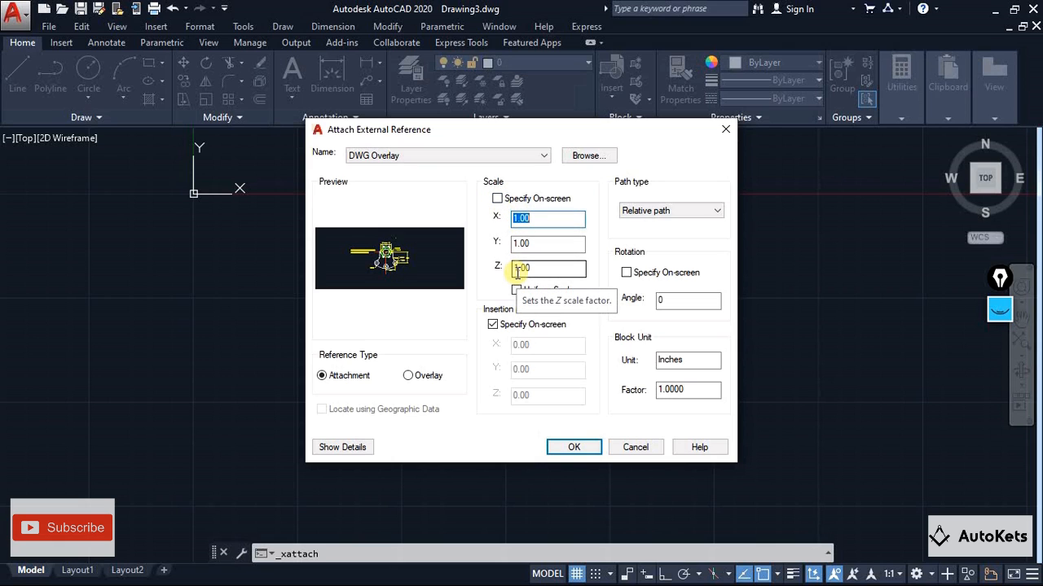
pyautogui.click(493, 324)
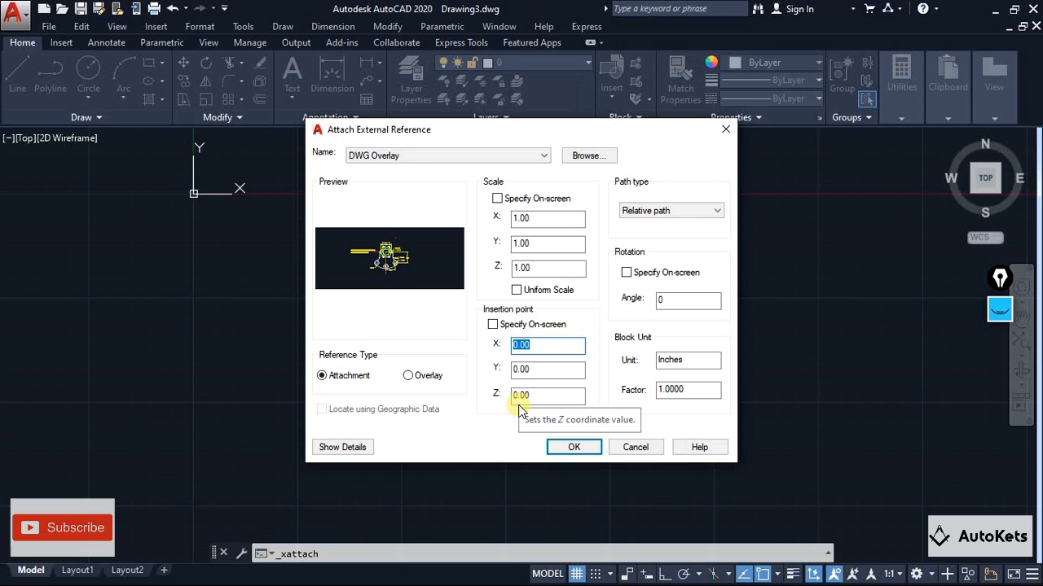
pyautogui.click(492, 325)
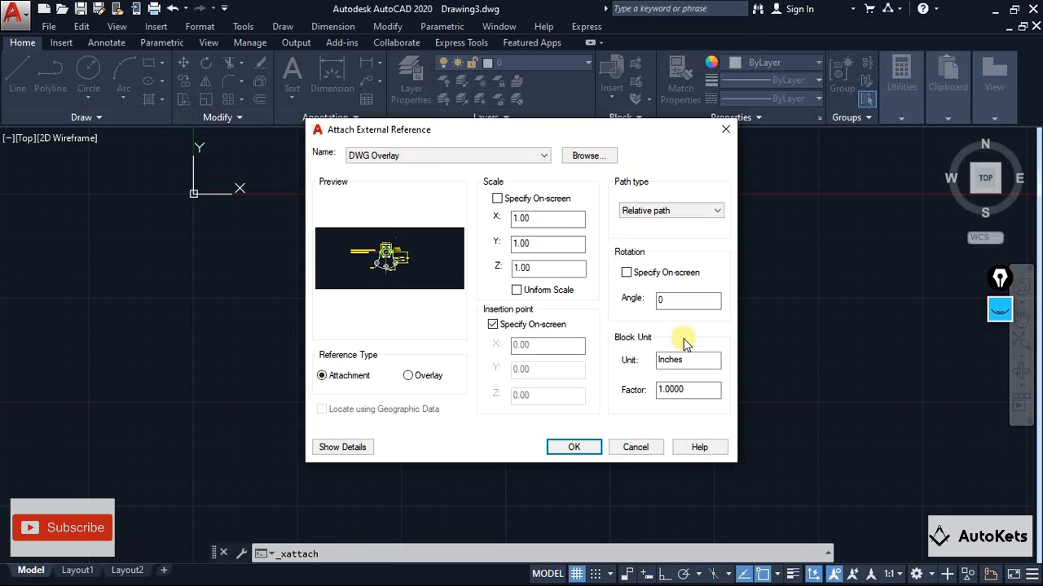
pyautogui.click(666, 300)
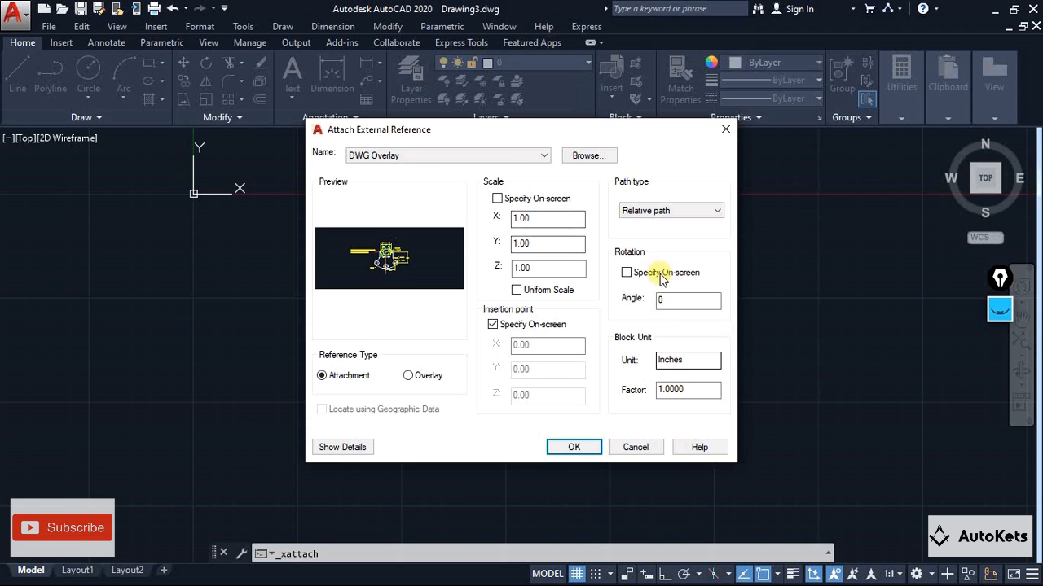
# Accept the attachment settings and place the DWG Overlay reference to the lower right of the origin
pyautogui.click(556, 447)
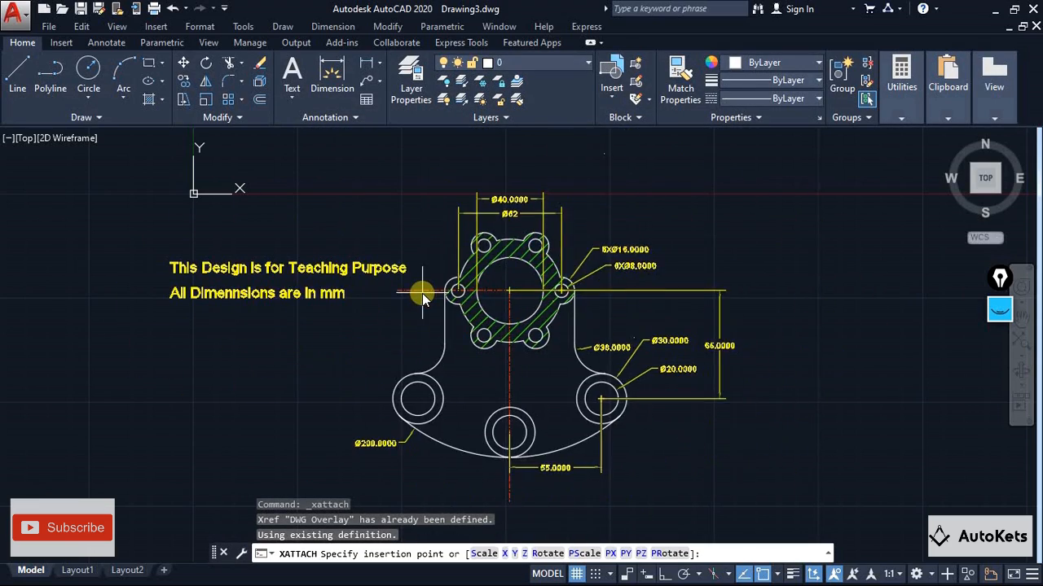
pyautogui.scroll(-2, 419, 291)
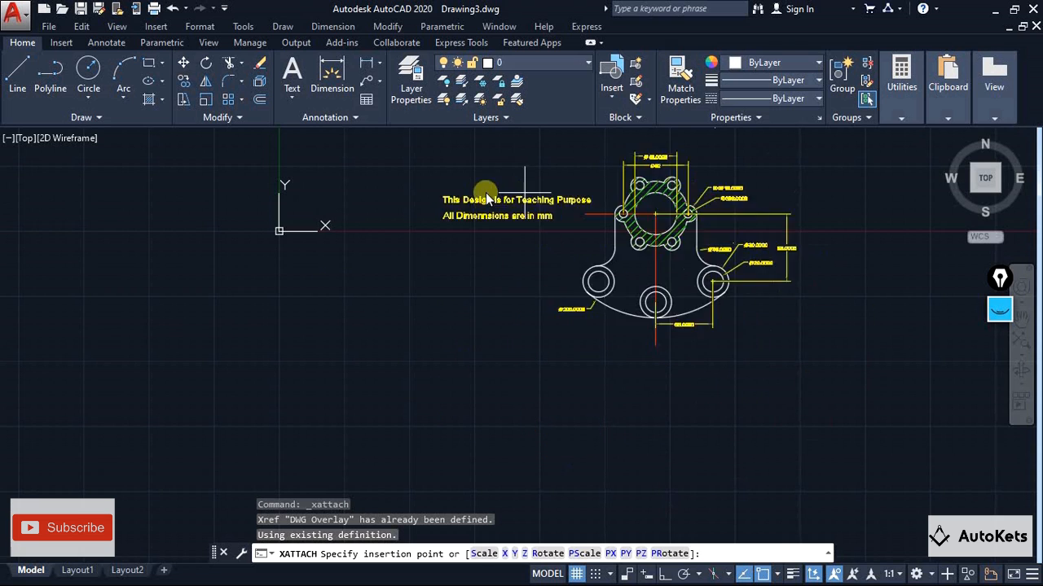
pyautogui.click(595, 277)
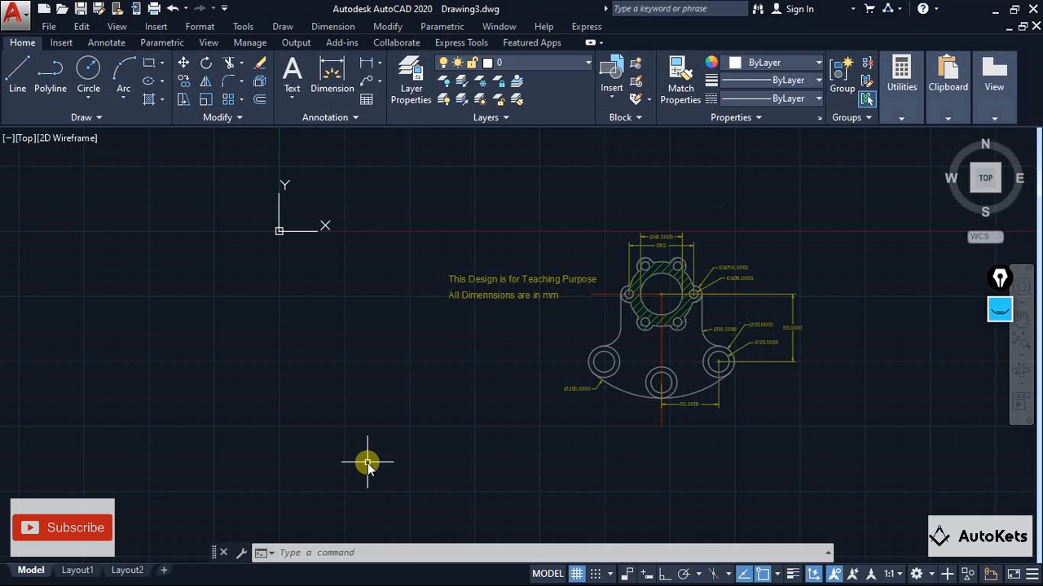
# Draw a circle of about 27 mm radius centred on the lower-left boss of the referenced part
pyautogui.moveTo(826, 321); pyautogui.dragTo(745, 354, button='middle')
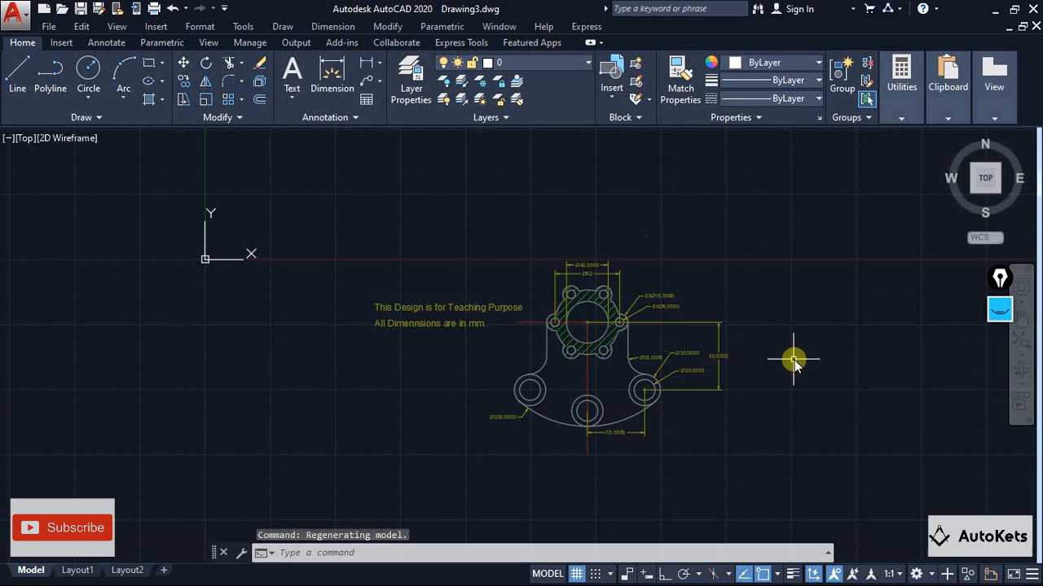
pyautogui.scroll(2, 791, 361)
pyautogui.moveTo(605, 376); pyautogui.dragTo(625, 366, button='middle')
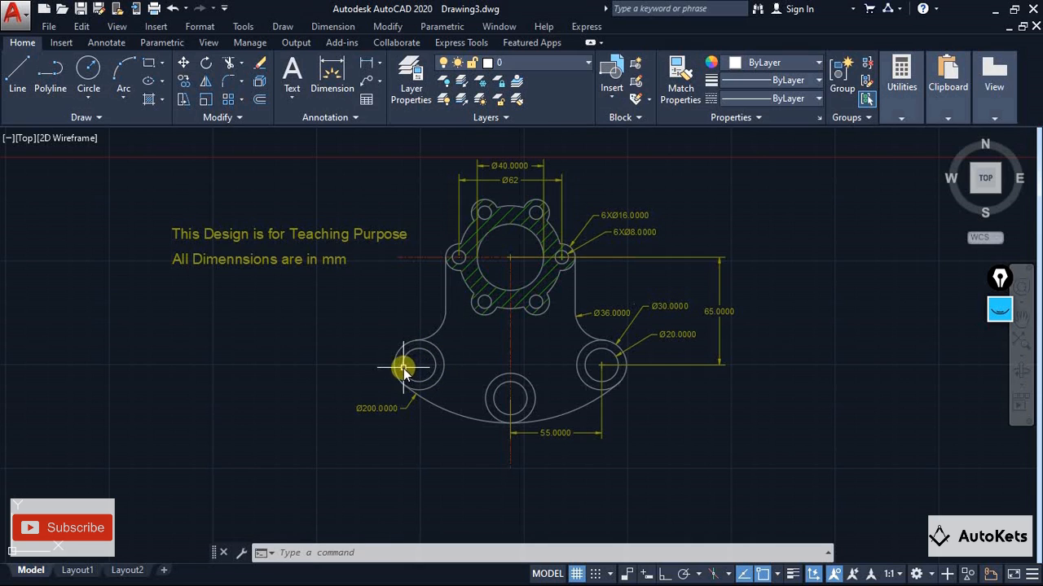
pyautogui.click(88, 70)
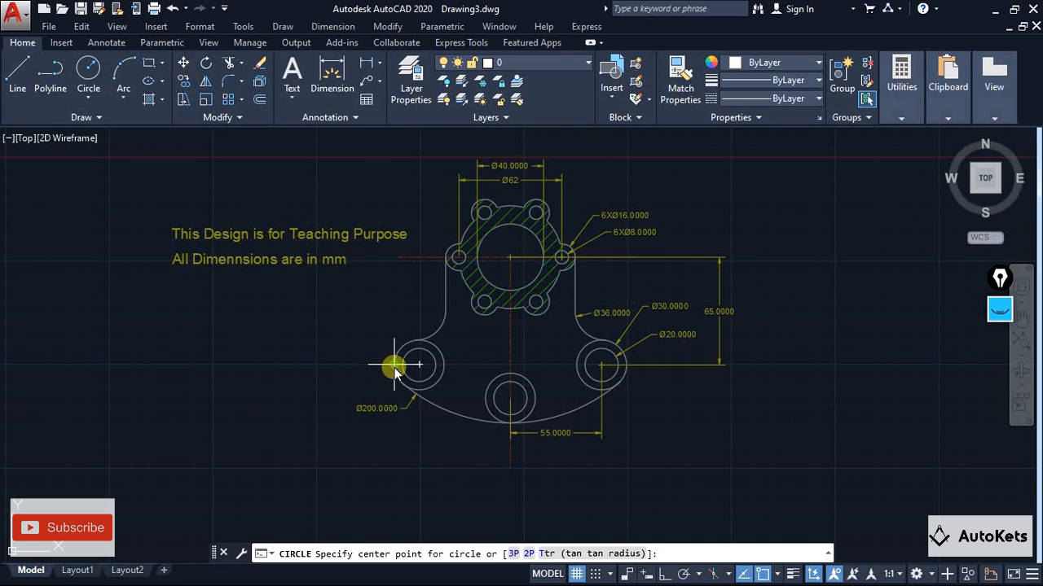
pyautogui.click(421, 367)
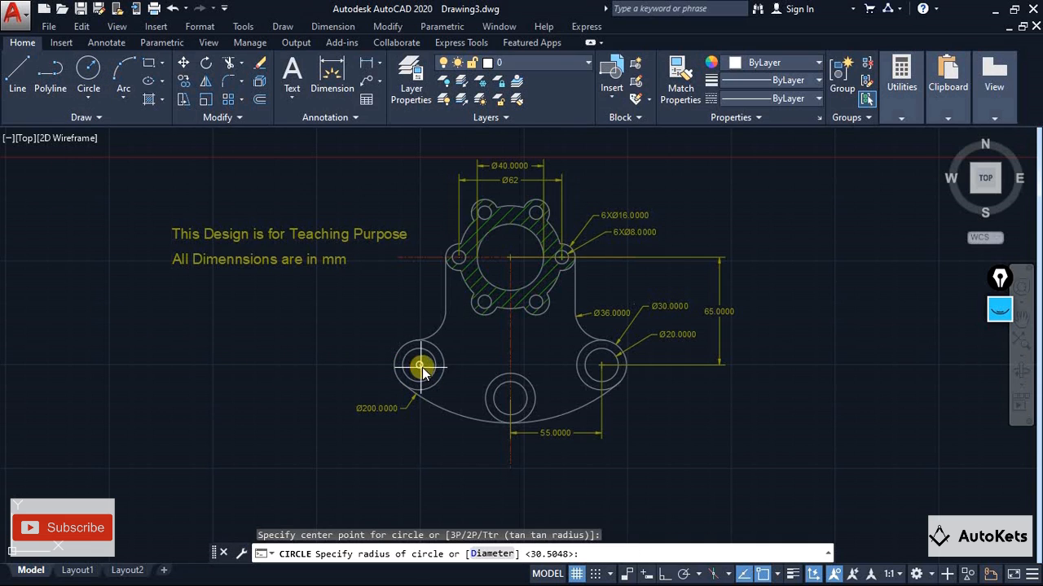
pyautogui.click(464, 373)
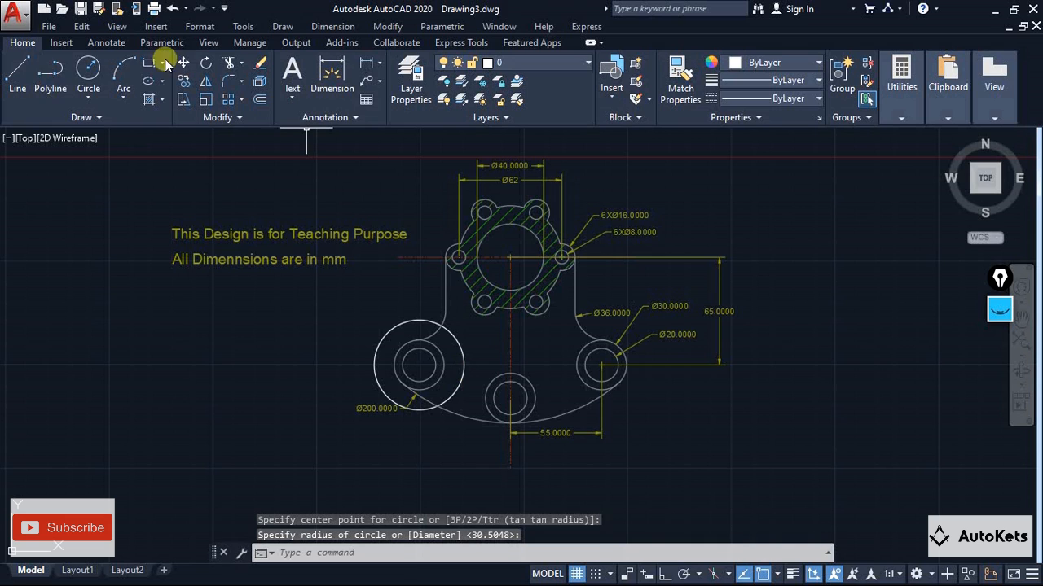
# Draw a circle of about 28 mm radius around the lower middle boss and a larger one around the lower-right boss
pyautogui.click(92, 72)
pyautogui.click(510, 398)
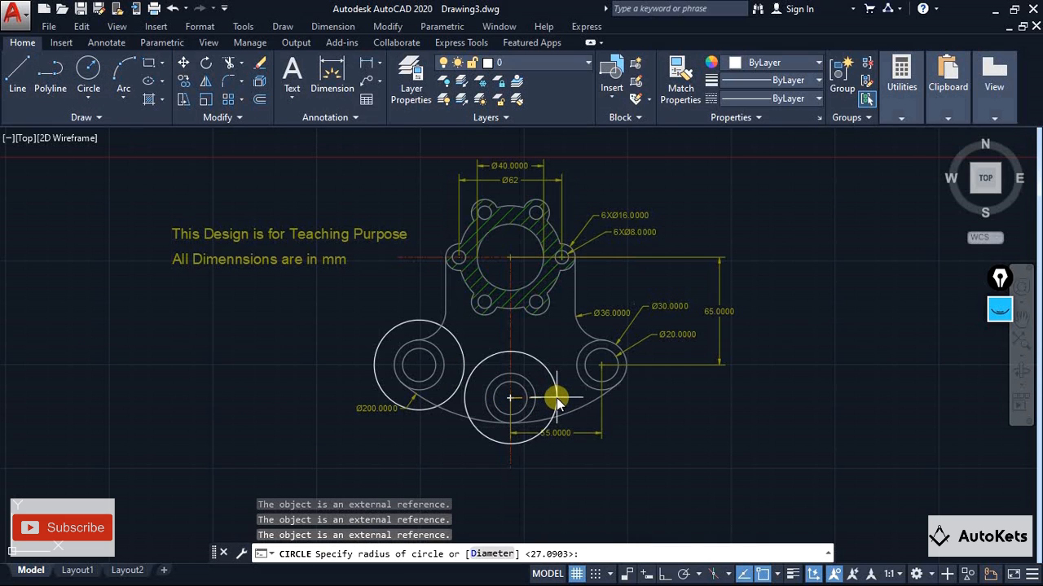
pyautogui.click(557, 399)
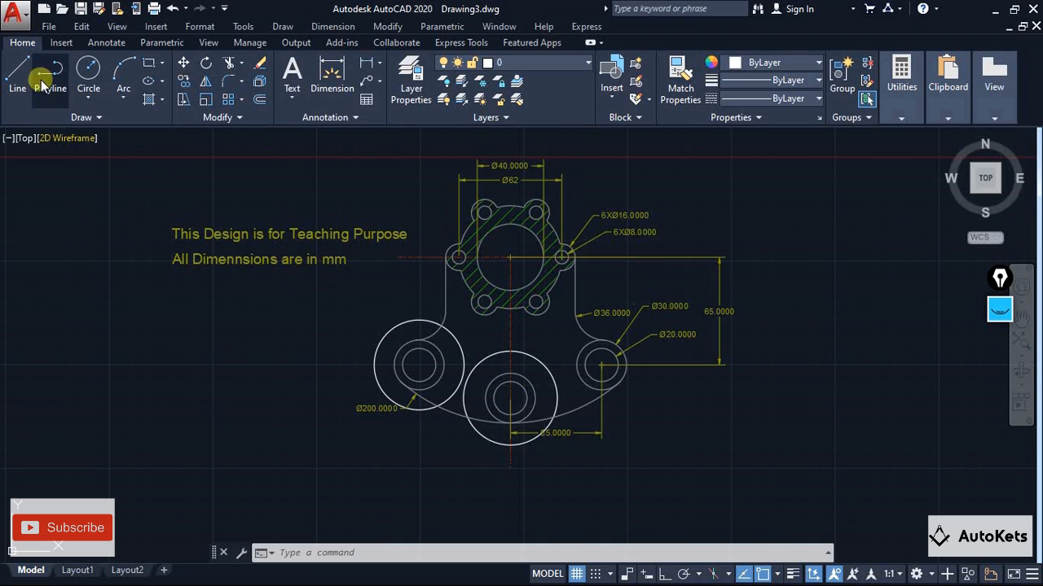
pyautogui.click(88, 69)
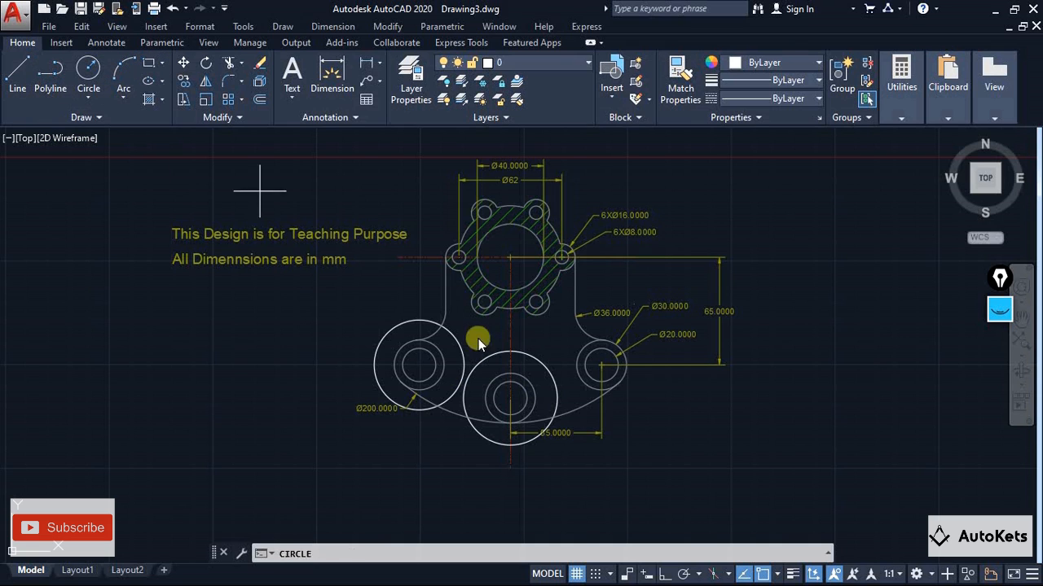
pyautogui.click(607, 371)
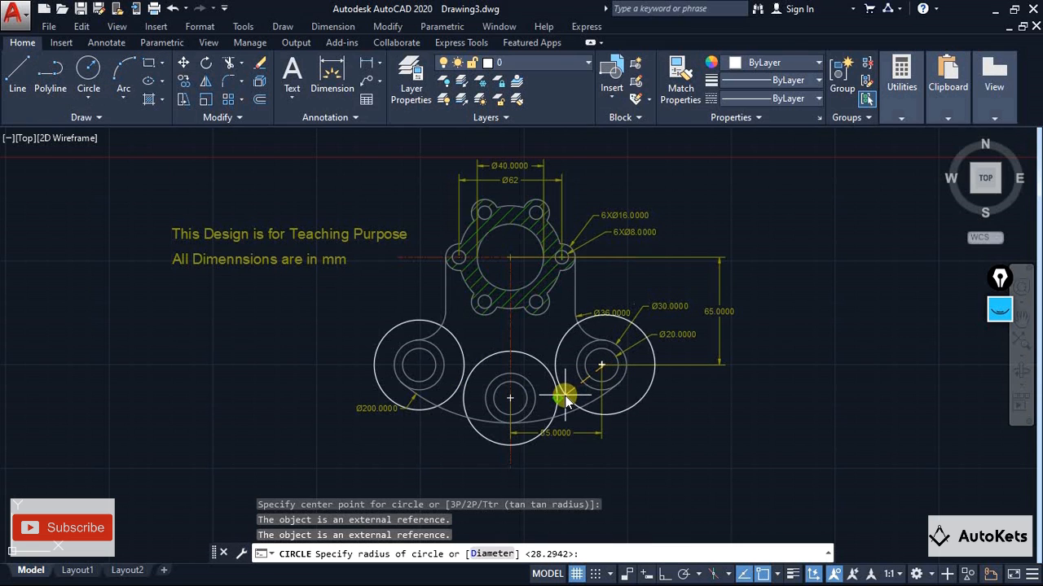
pyautogui.click(563, 396)
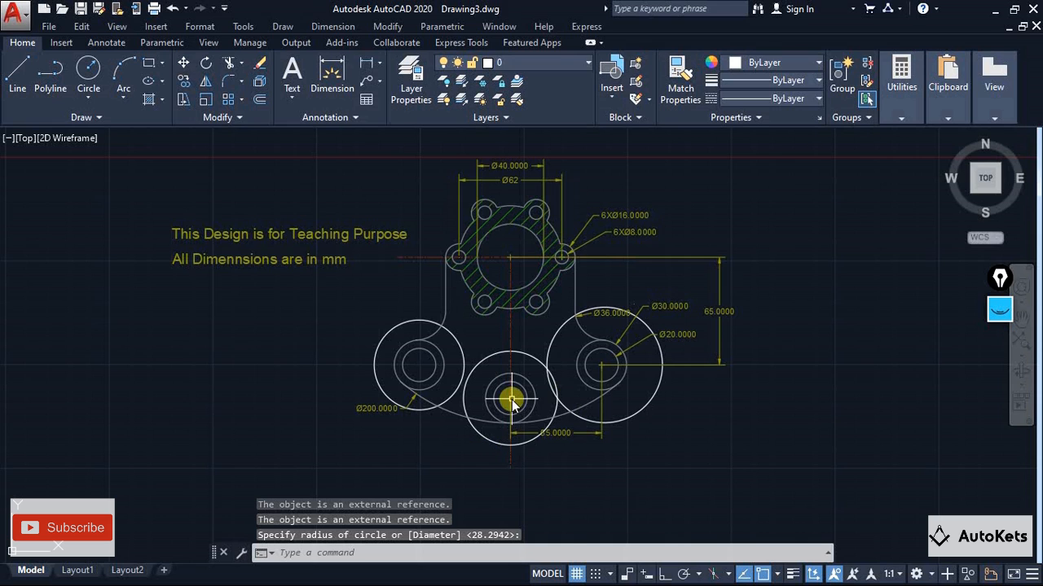
# Clip the DWG reference to a rectangular boundary around the upper six-hole flange
pyautogui.scroll(-2, 508, 396)
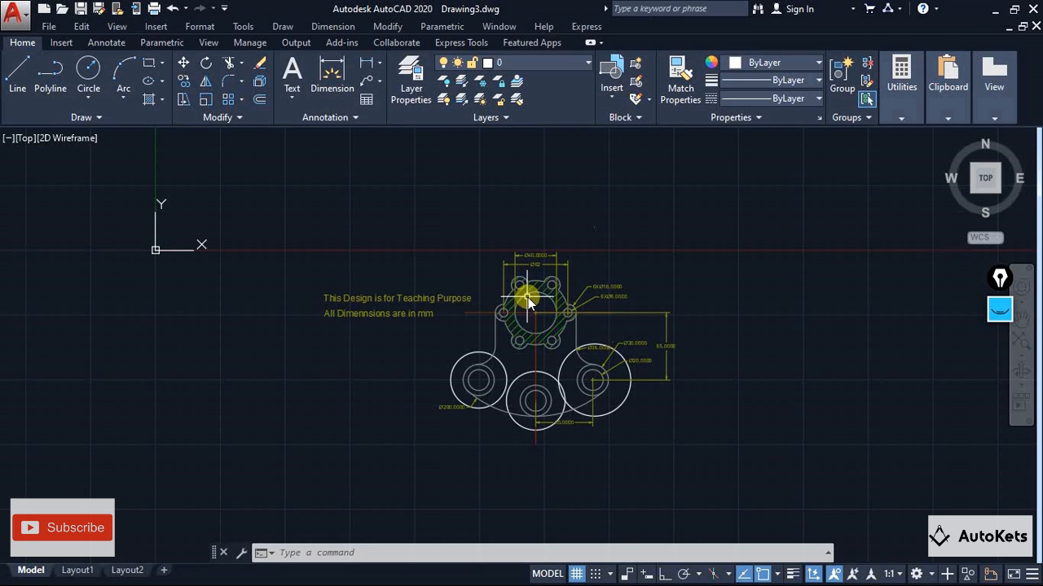
pyautogui.scroll(4, 527, 297)
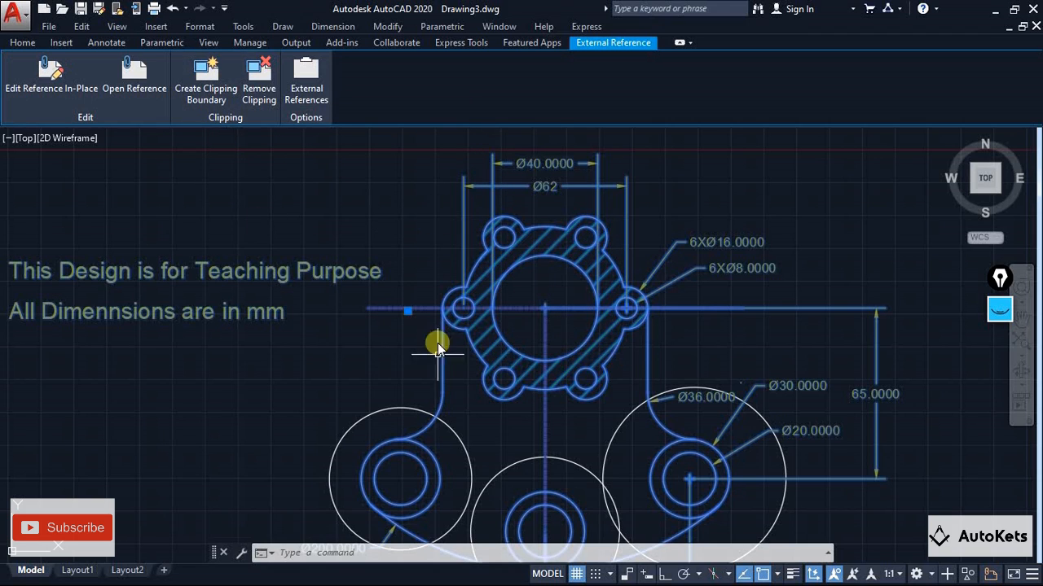
pyautogui.click(206, 82)
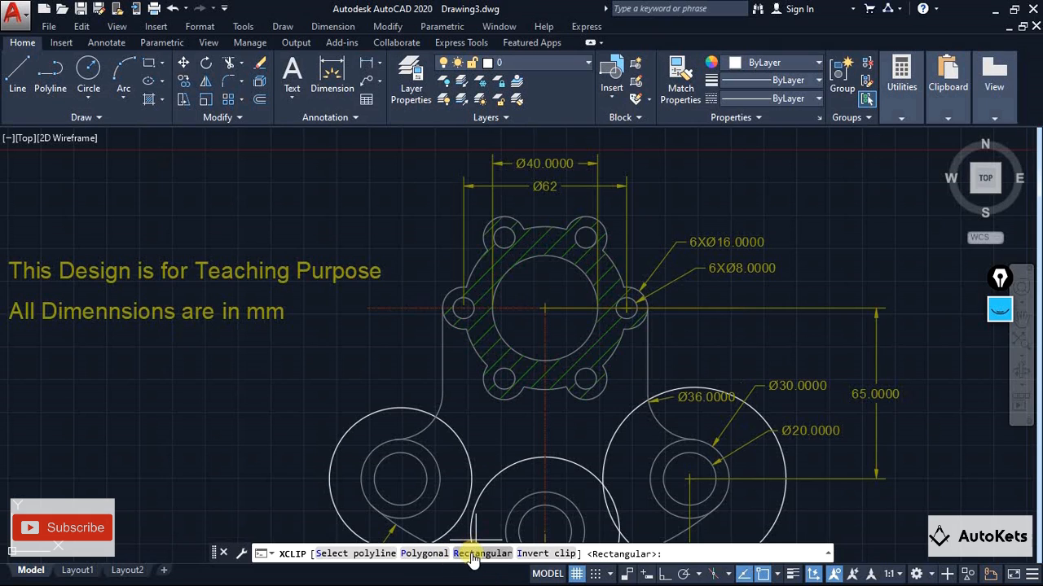
pyautogui.click(472, 556)
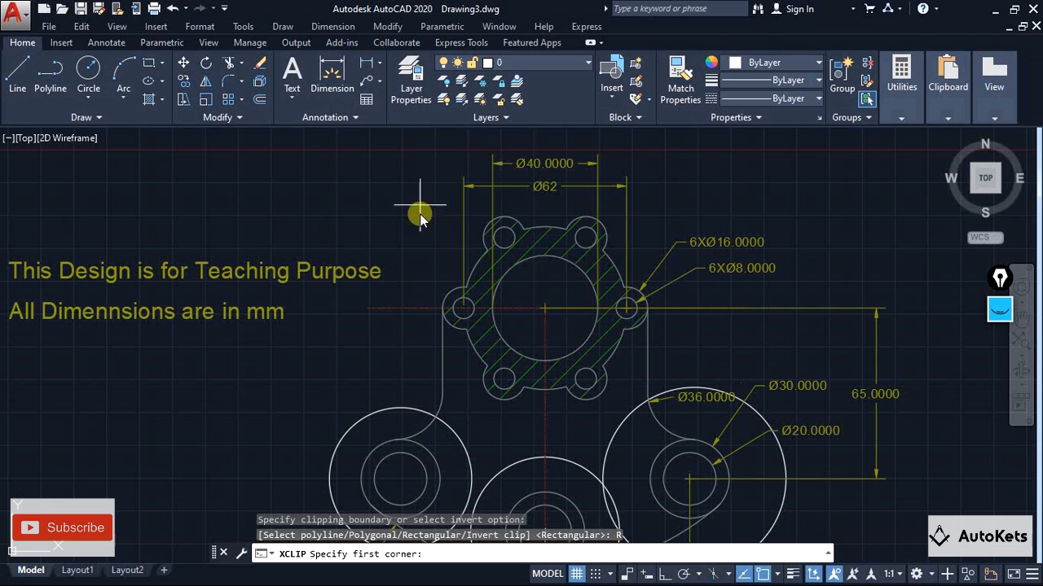
pyautogui.click(396, 161)
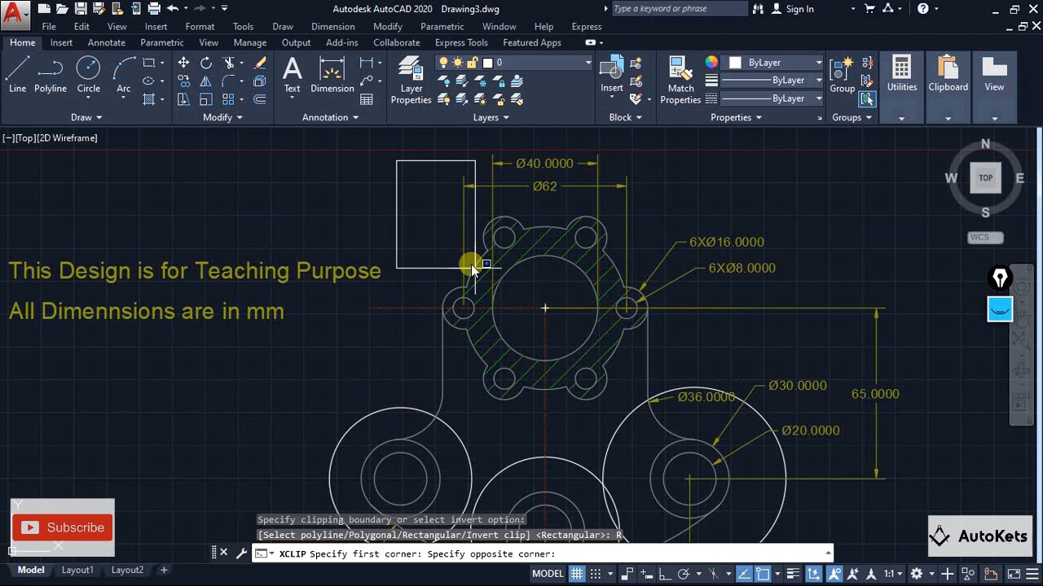
pyautogui.click(698, 396)
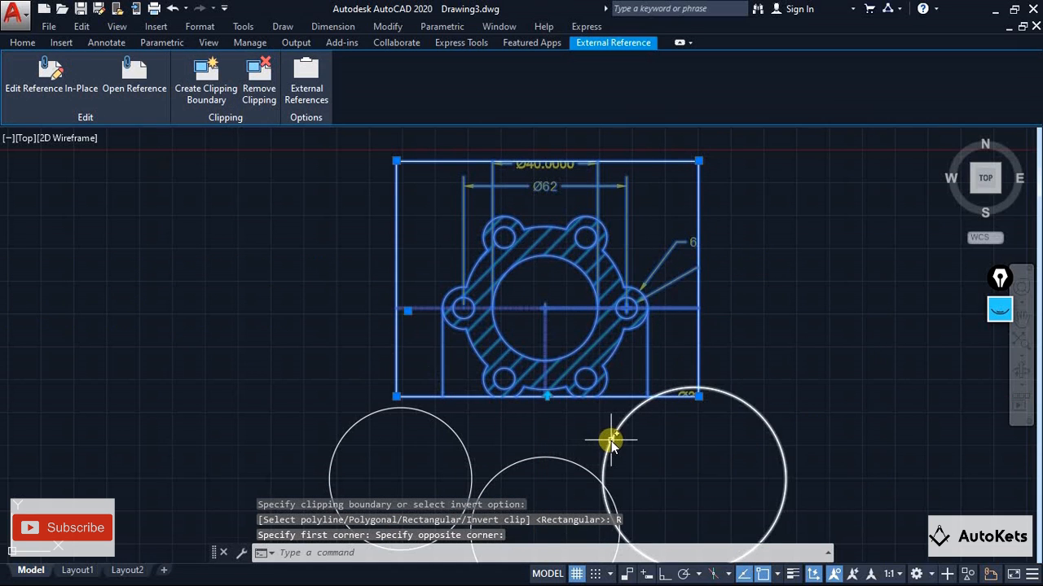
# Remove the clipping boundary from the DWG reference
pyautogui.scroll(-2, 610, 431)
pyautogui.moveTo(610, 429); pyautogui.dragTo(566, 341, button='middle')
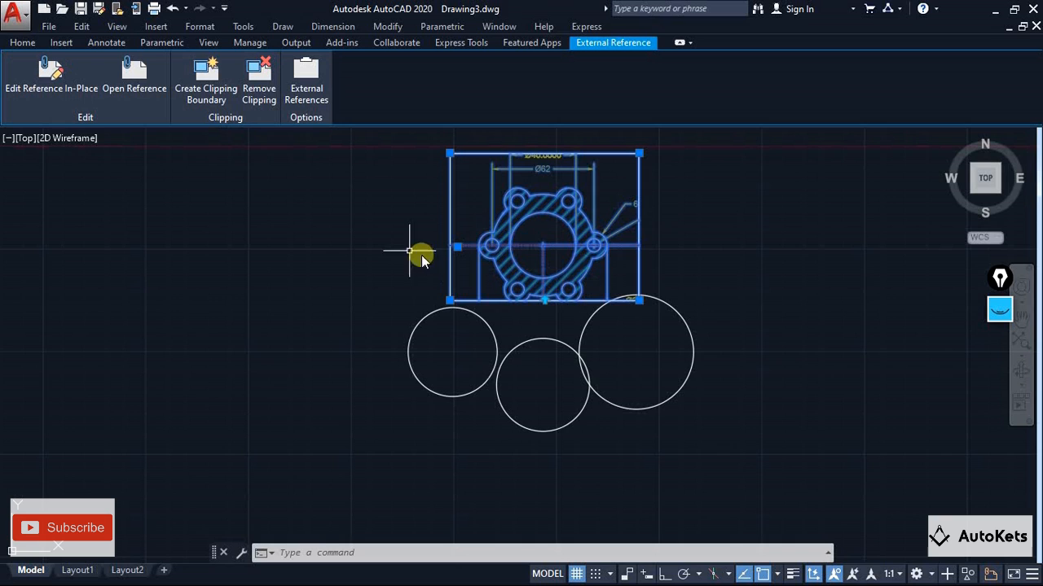
pyautogui.click(259, 96)
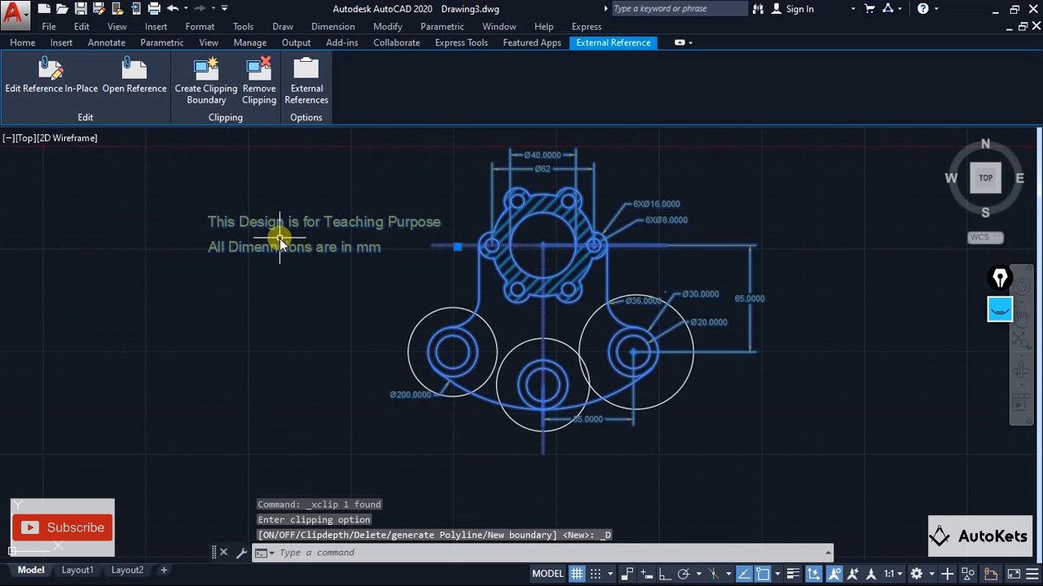
# Review the drawing's external references and the option to attach another DWG, leaving the file selection without attaching anything
pyautogui.click(307, 98)
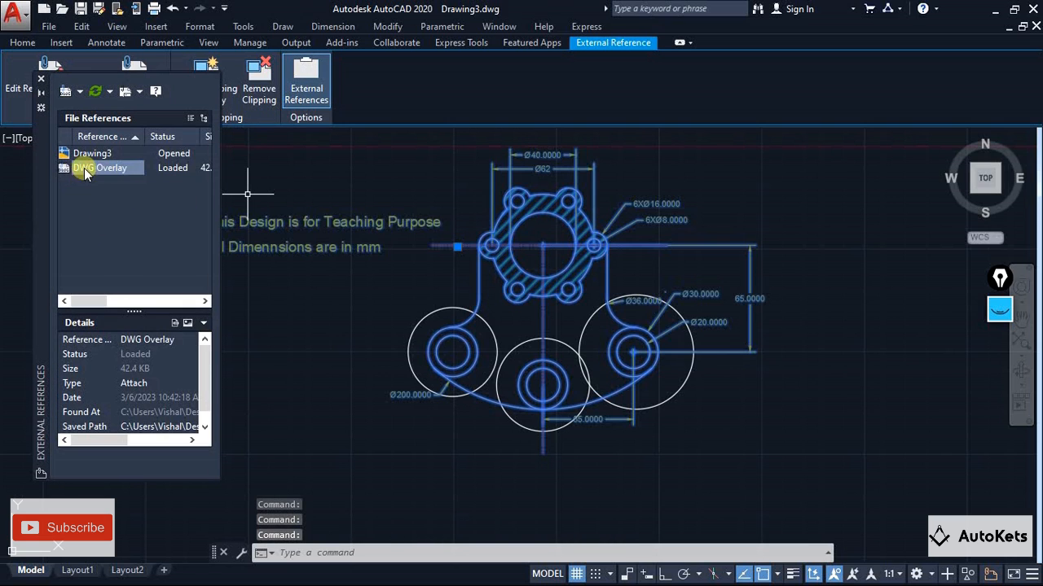
pyautogui.click(80, 92)
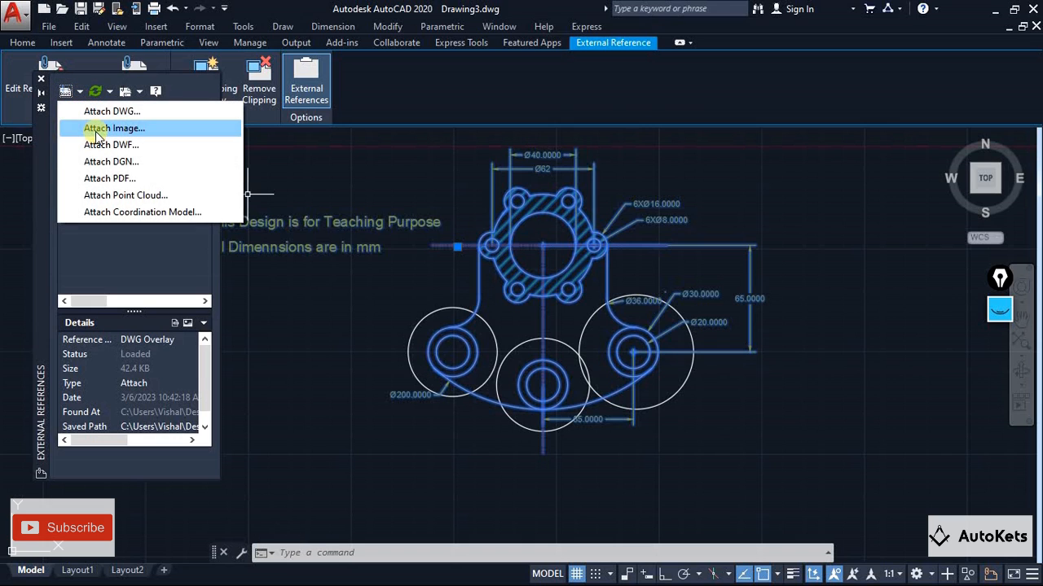
pyautogui.click(110, 114)
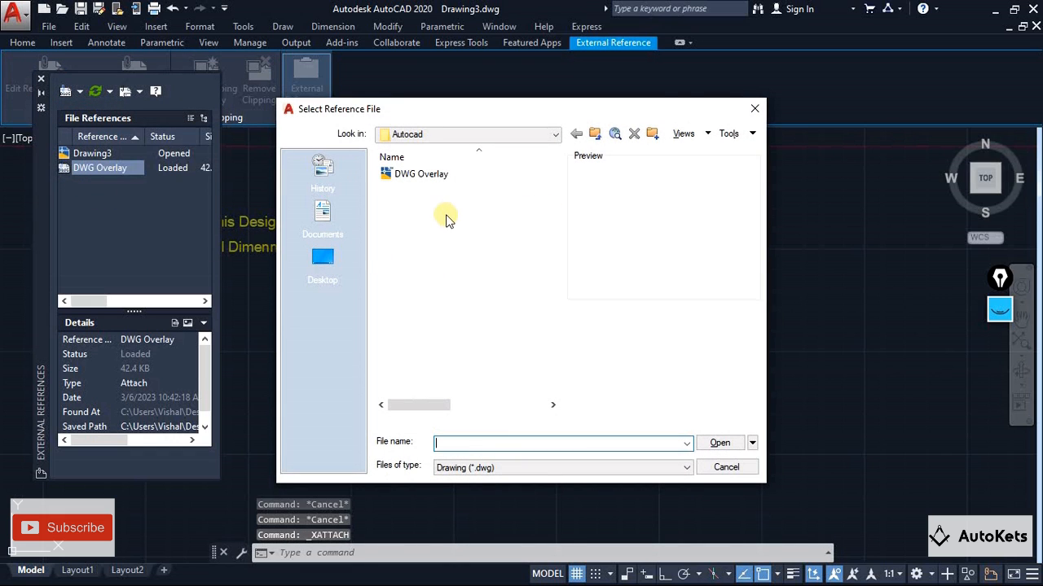
pyautogui.click(754, 109)
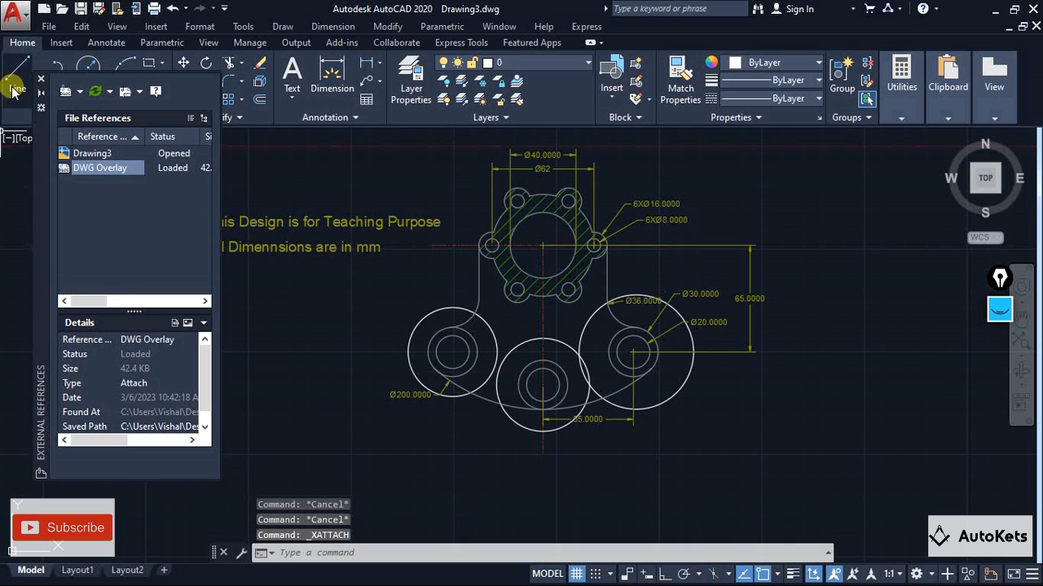
pyautogui.scroll(-2, 540, 418)
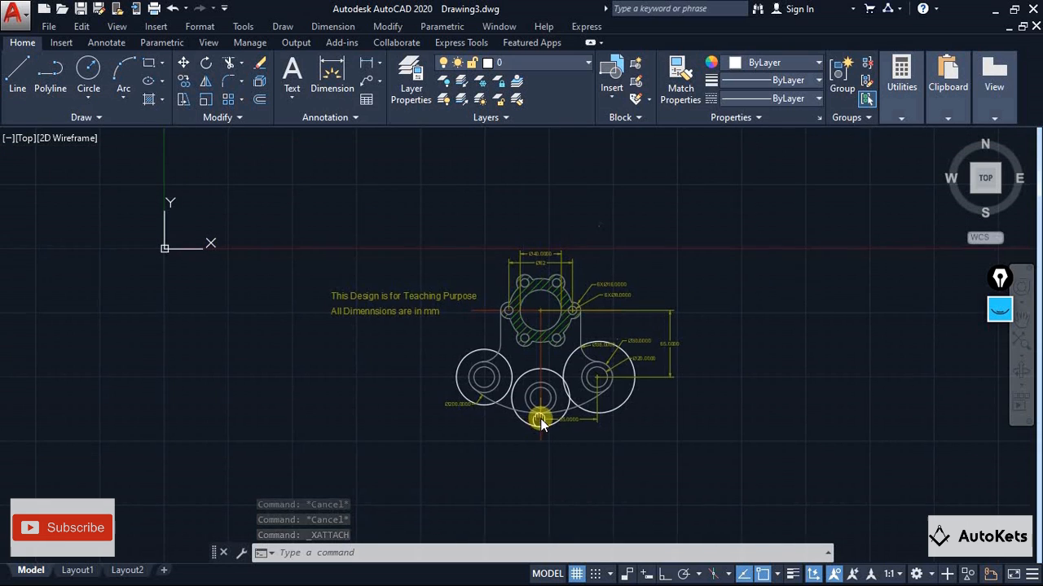
pyautogui.moveTo(540, 418); pyautogui.dragTo(484, 424, button='middle')
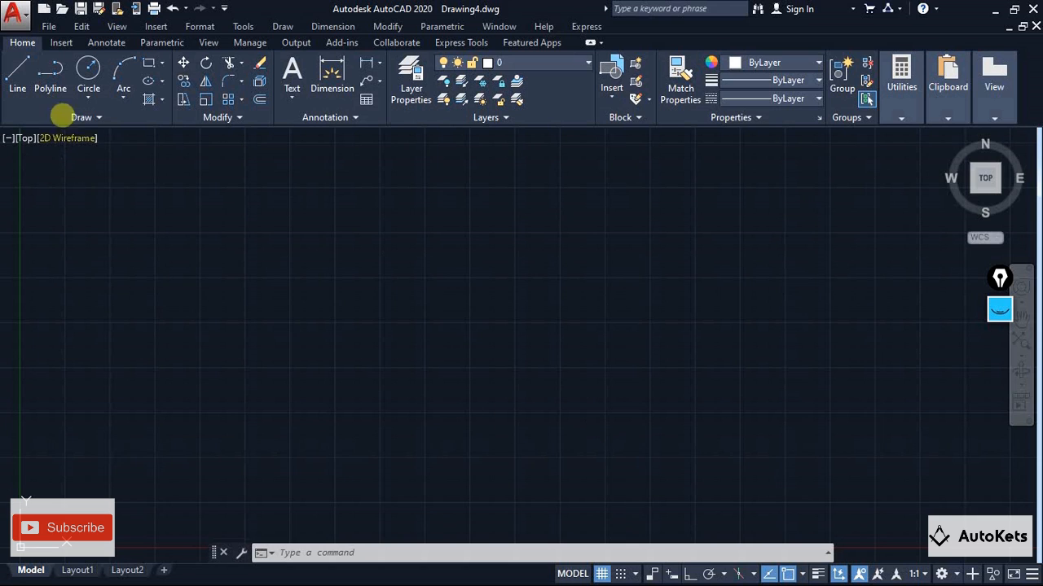
# Start attaching a PDF underlay in Drawing4 and choose the PDF Underlay file from the Autocad folder on the Desktop
pyautogui.click(155, 26)
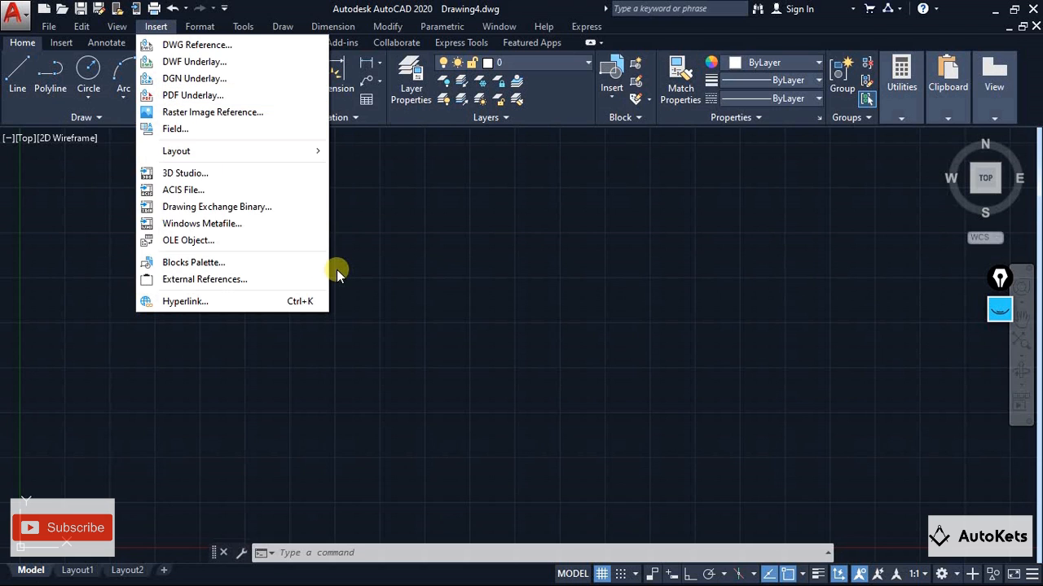
pyautogui.click(187, 95)
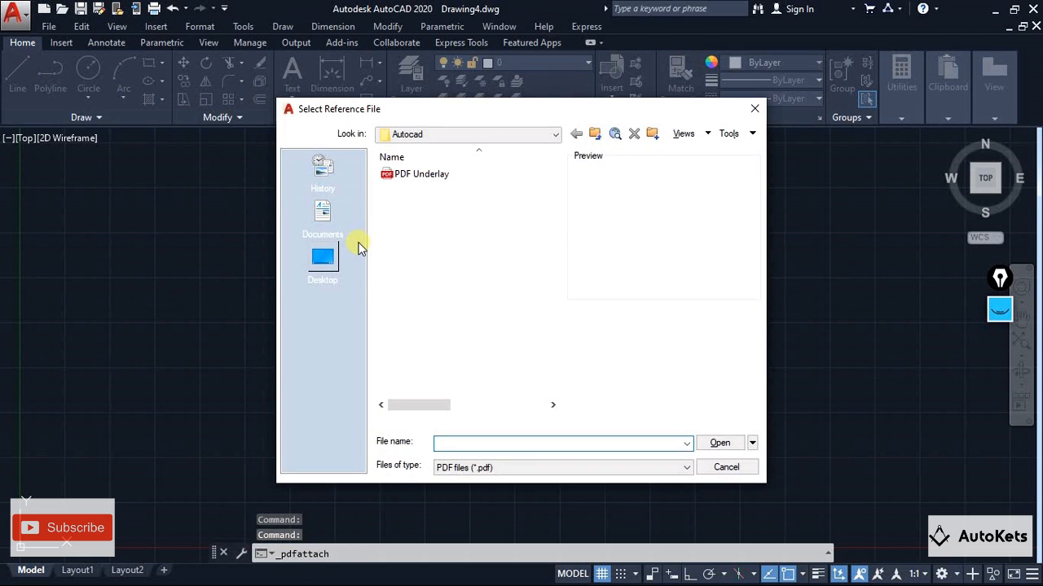
pyautogui.click(320, 261)
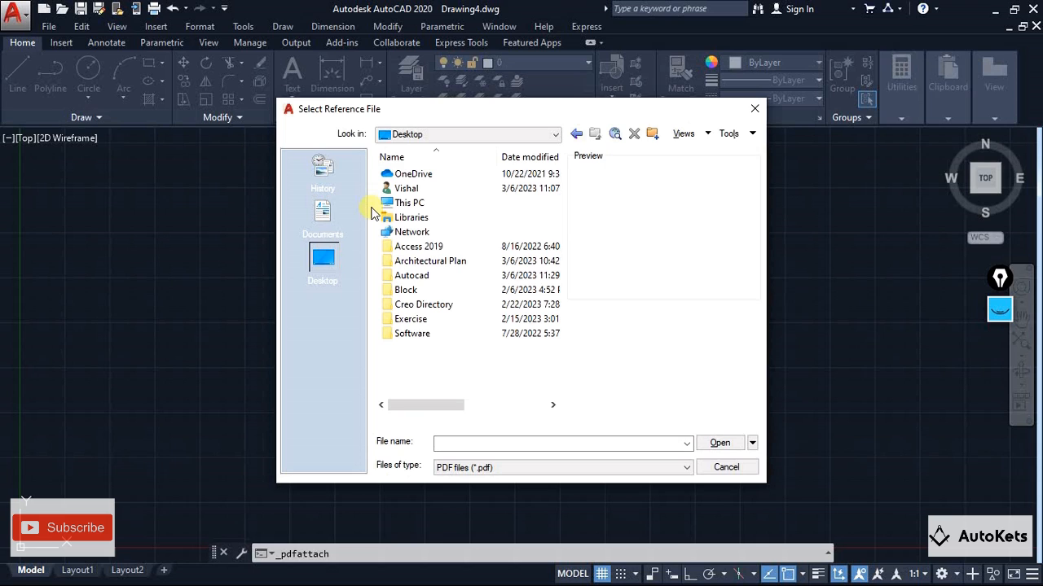
pyautogui.doubleClick(406, 277)
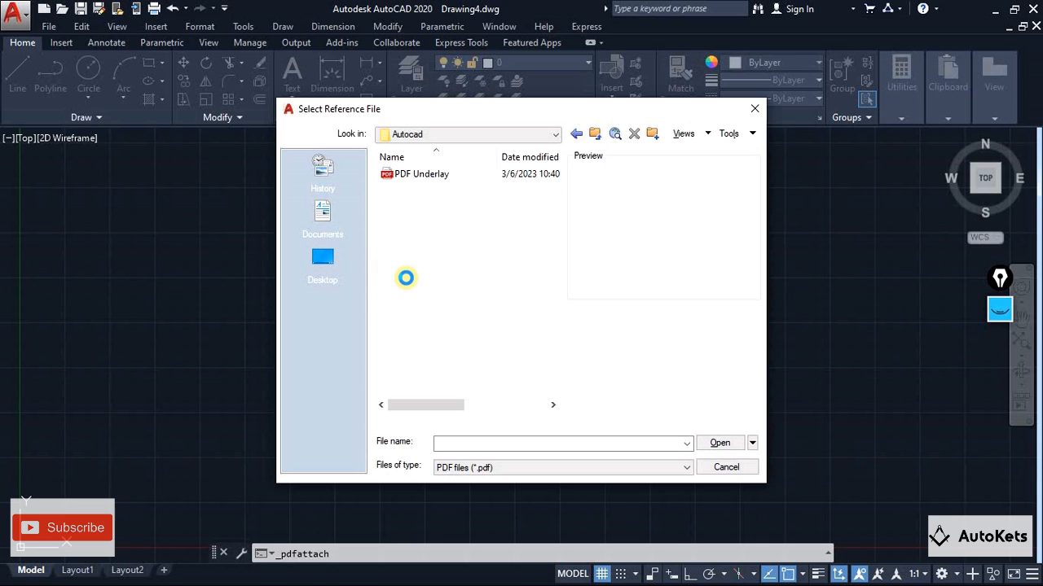
pyautogui.click(440, 174)
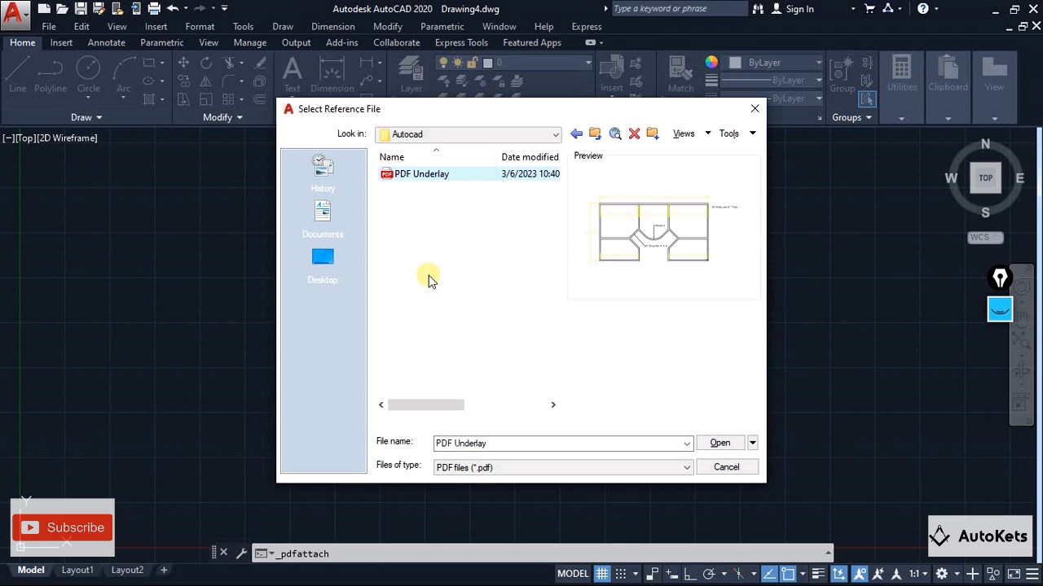
# Keep the file type as PDF files and load the selected PDF Underlay file
pyautogui.click(463, 467)
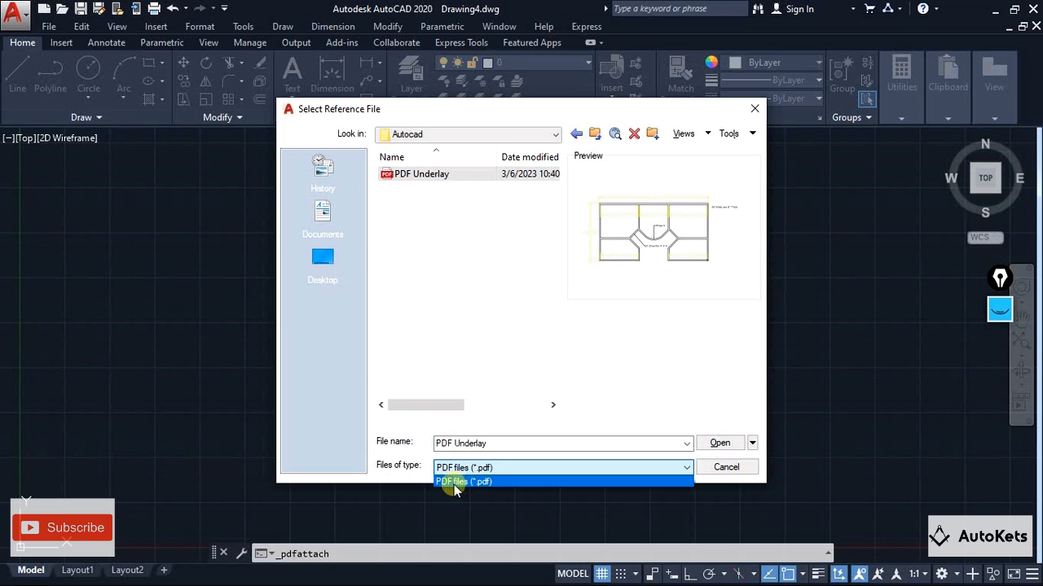
pyautogui.click(455, 483)
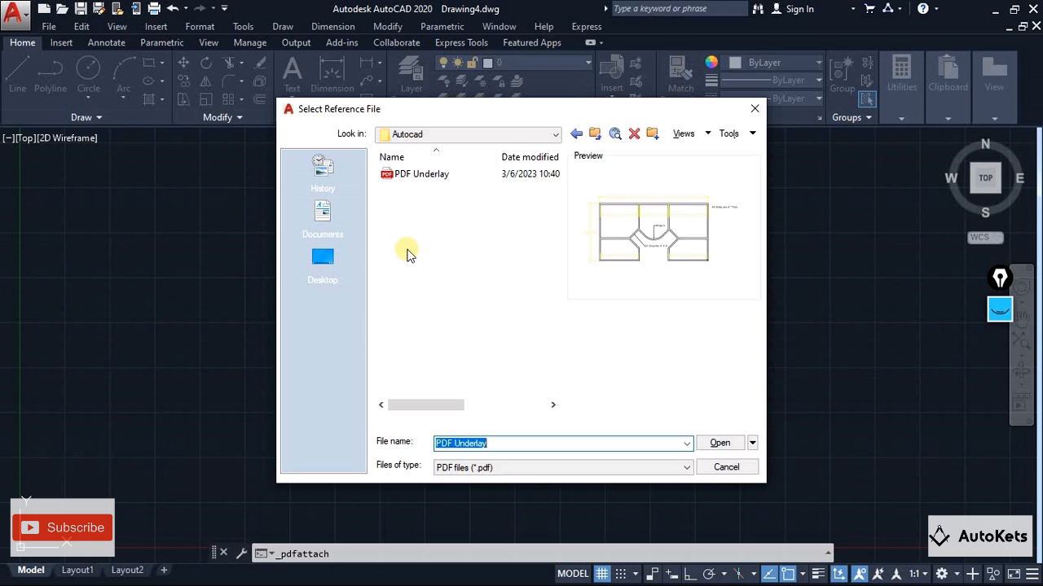
pyautogui.click(426, 175)
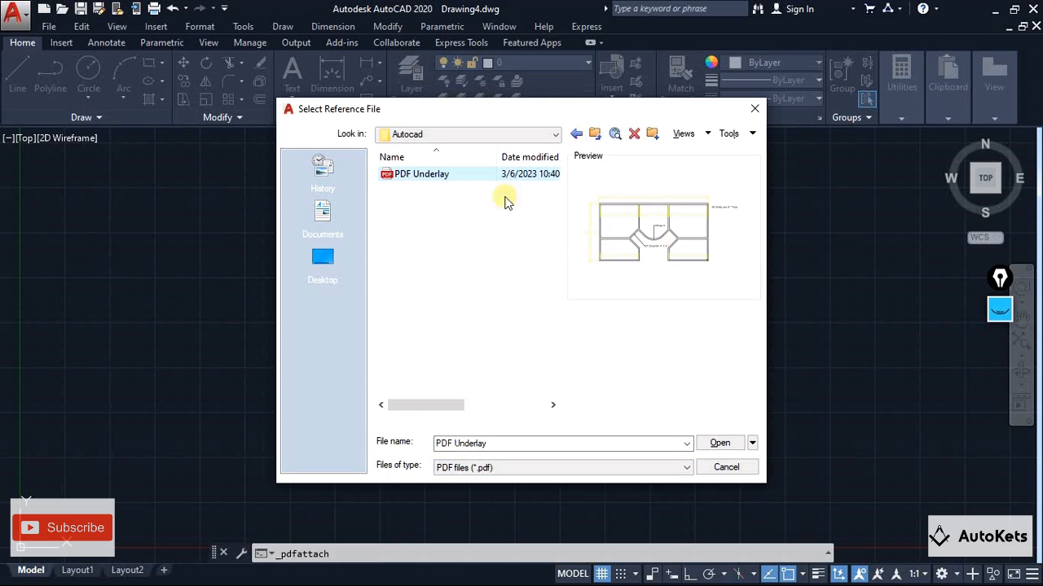
pyautogui.click(432, 181)
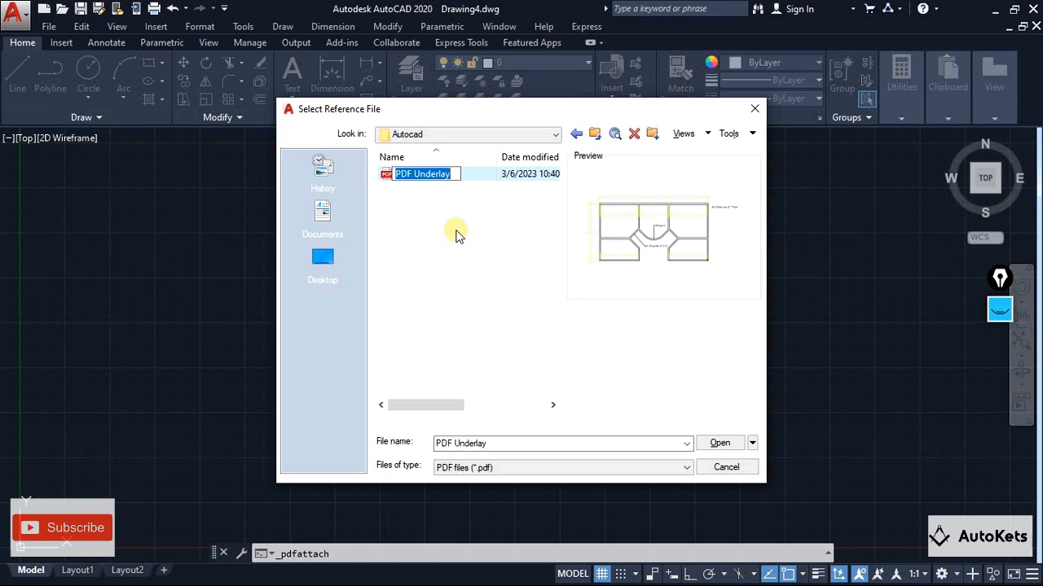
pyautogui.click(457, 232)
pyautogui.click(462, 175)
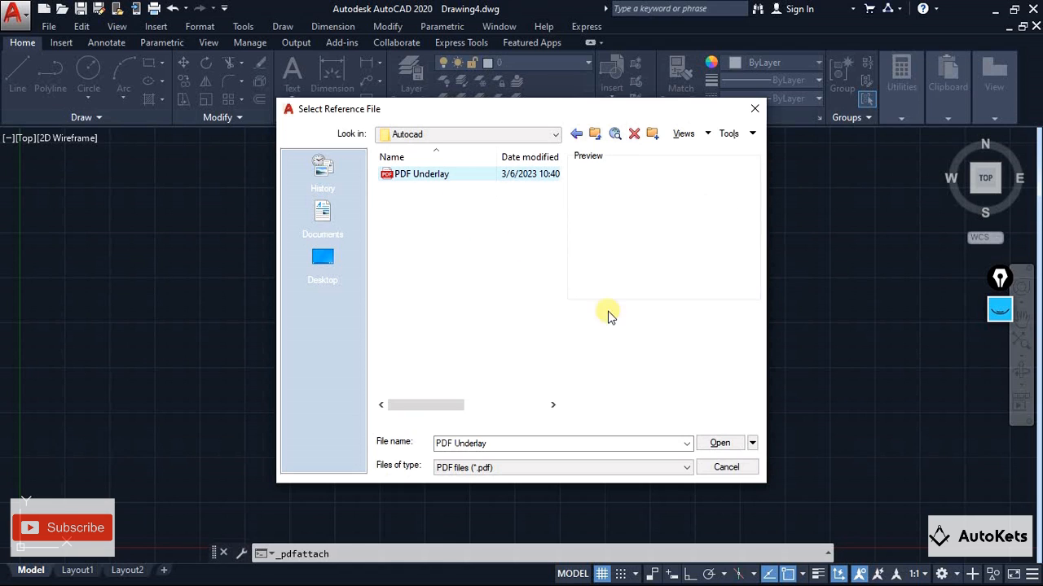
pyautogui.click(707, 446)
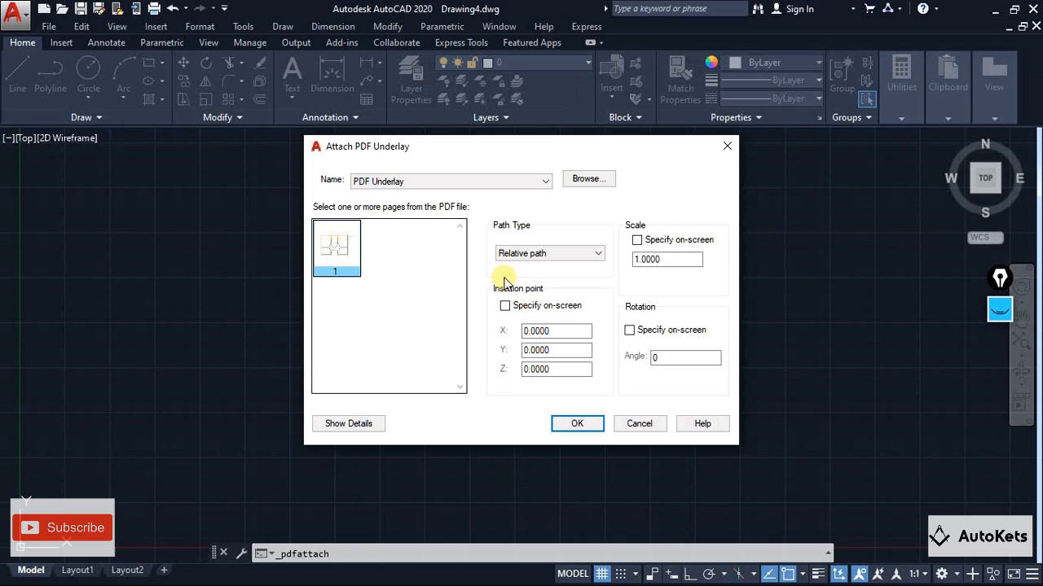
# Set the insertion point to be specified on-screen and place page 1 of the PDF underlay slightly up and right of the origin
pyautogui.click(505, 305)
pyautogui.click(505, 305)
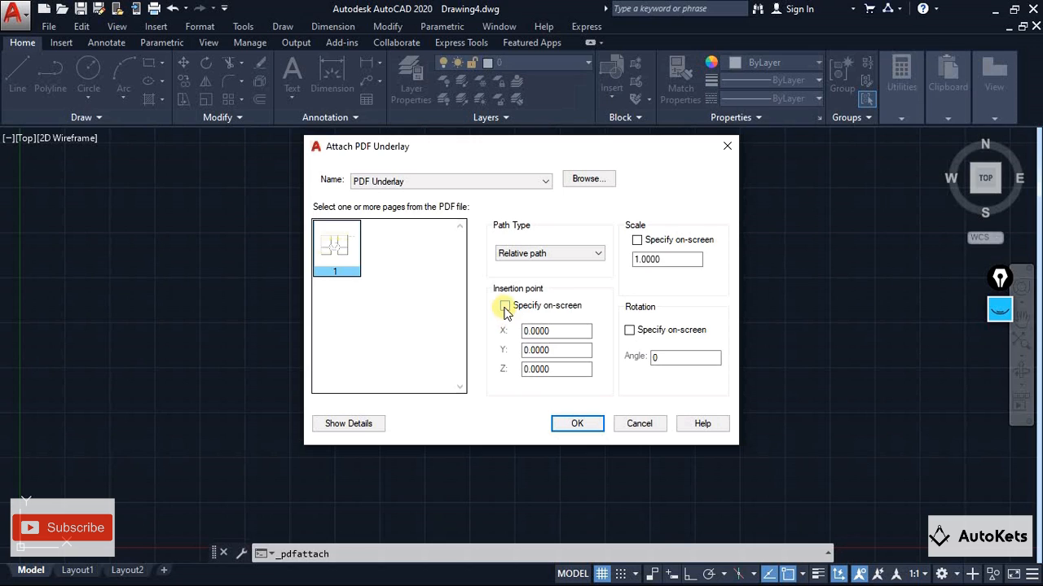
pyautogui.click(505, 307)
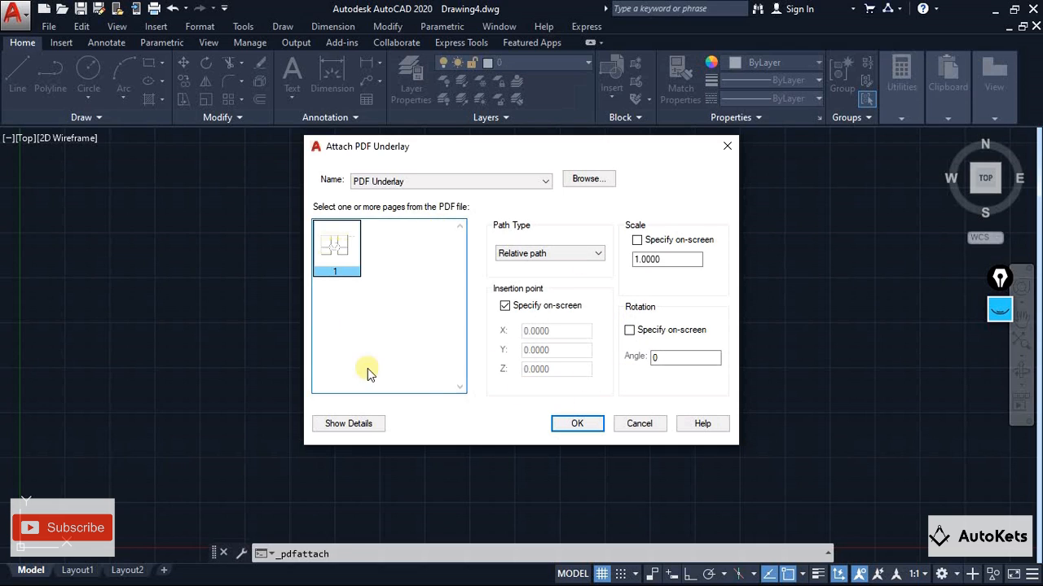
pyautogui.click(572, 425)
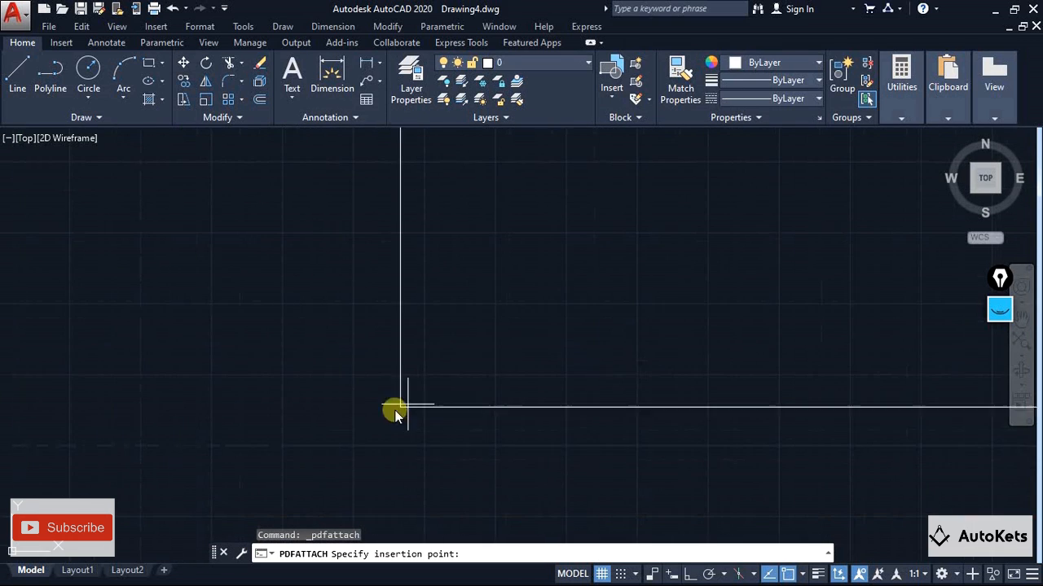
pyautogui.scroll(-2, 306, 398)
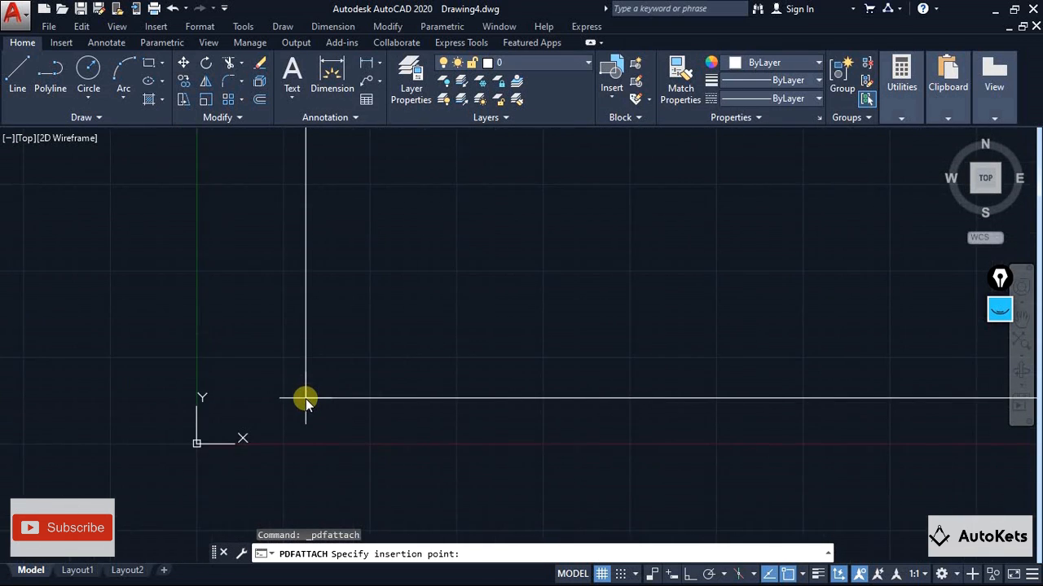
pyautogui.click(381, 417)
# Examine the attached floor plan underlay with its dimensions, notes and sheet border
pyautogui.scroll(-4, 411, 468)
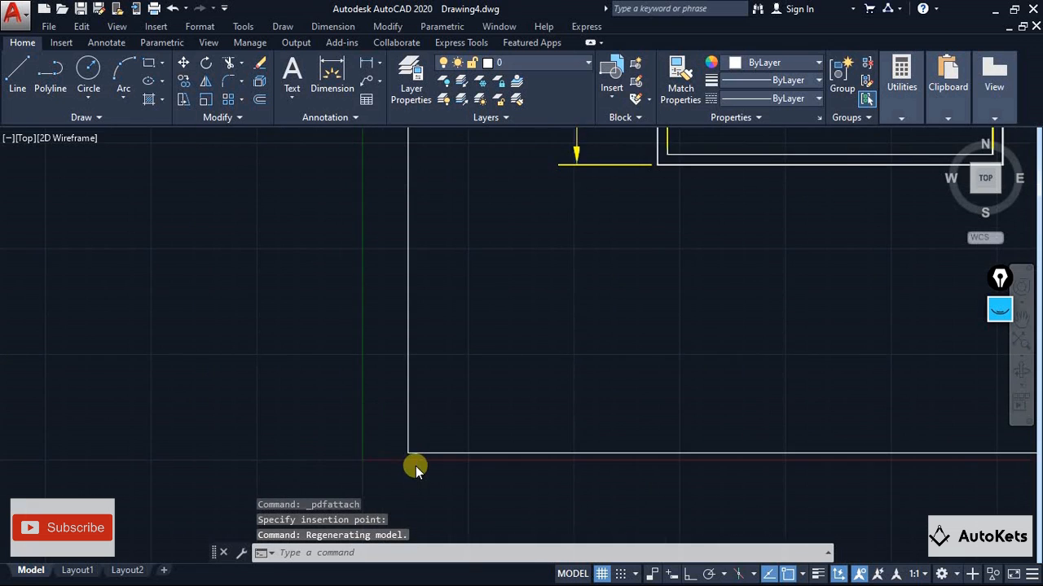
pyautogui.scroll(-4, 414, 464)
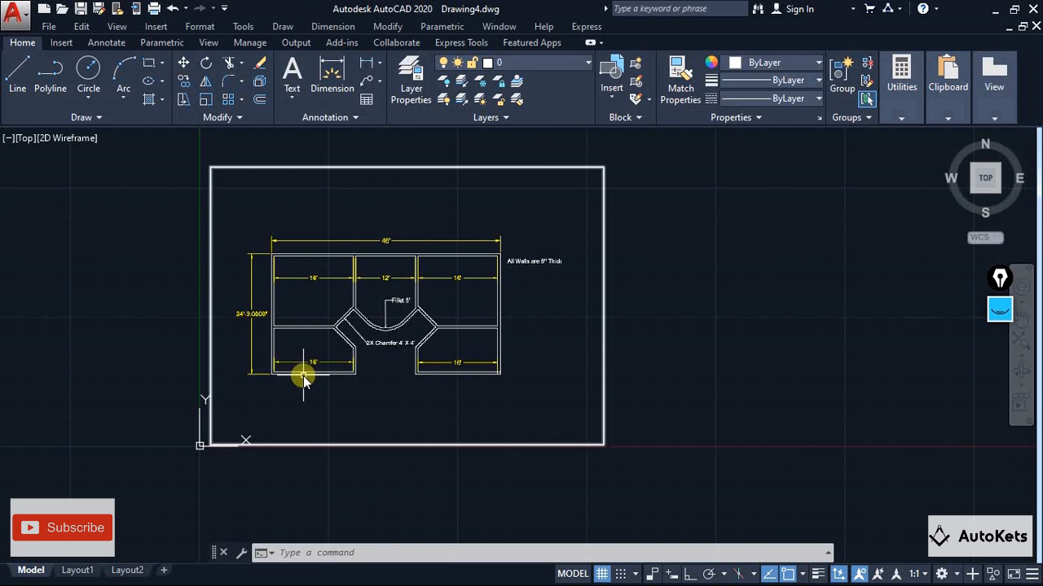
pyautogui.scroll(2, 302, 372)
pyautogui.moveTo(302, 373); pyautogui.dragTo(332, 419, button='middle')
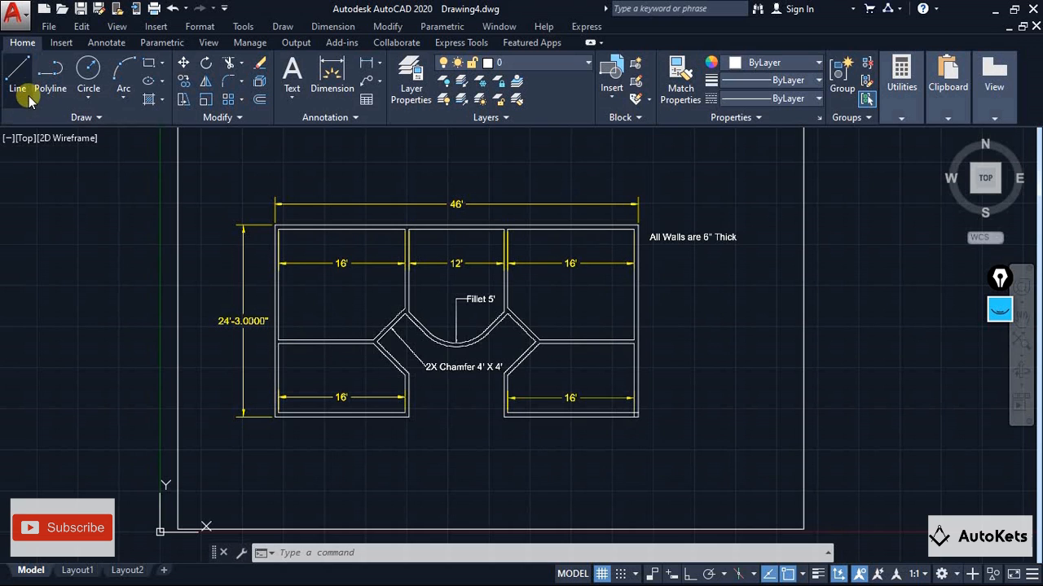
pyautogui.moveTo(391, 299); pyautogui.dragTo(244, 337, button='middle')
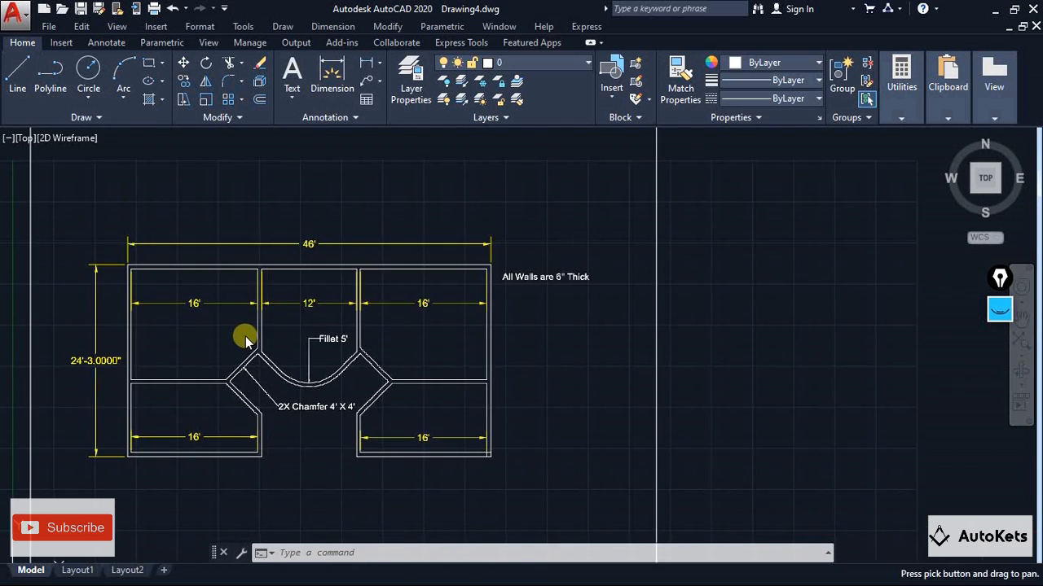
pyautogui.scroll(-2, 315, 337)
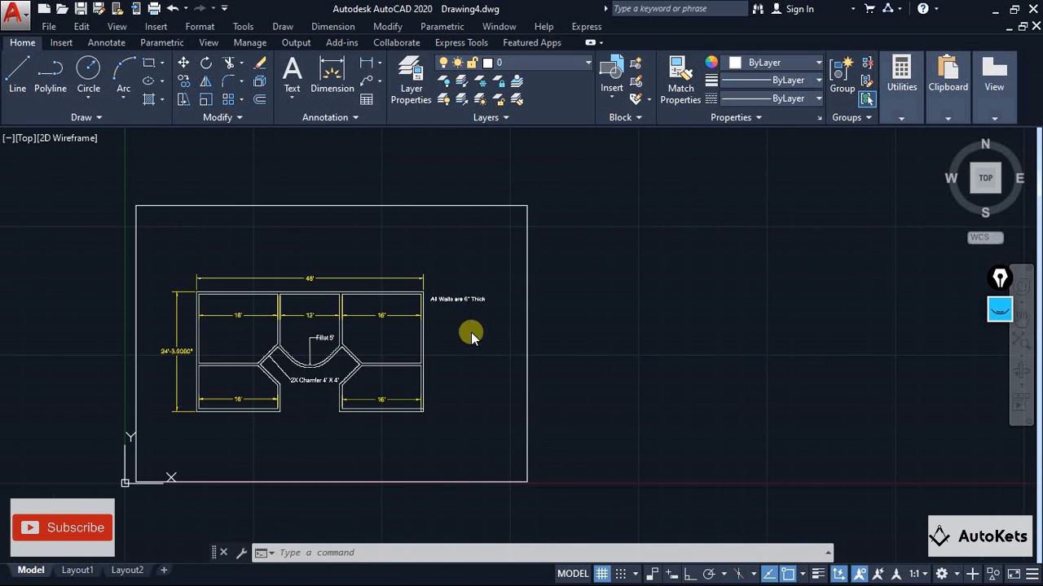
pyautogui.moveTo(472, 334); pyautogui.dragTo(481, 343, button='middle')
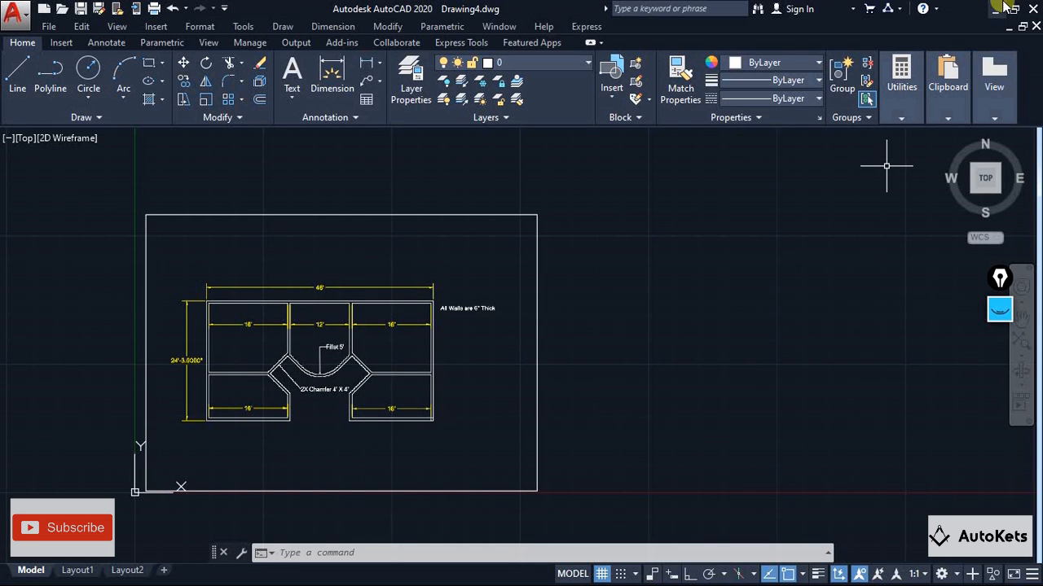
# Open the source PDF Underlay file outside the drawing to compare its floor plan, and return to Drawing4
pyautogui.click(997, 7)
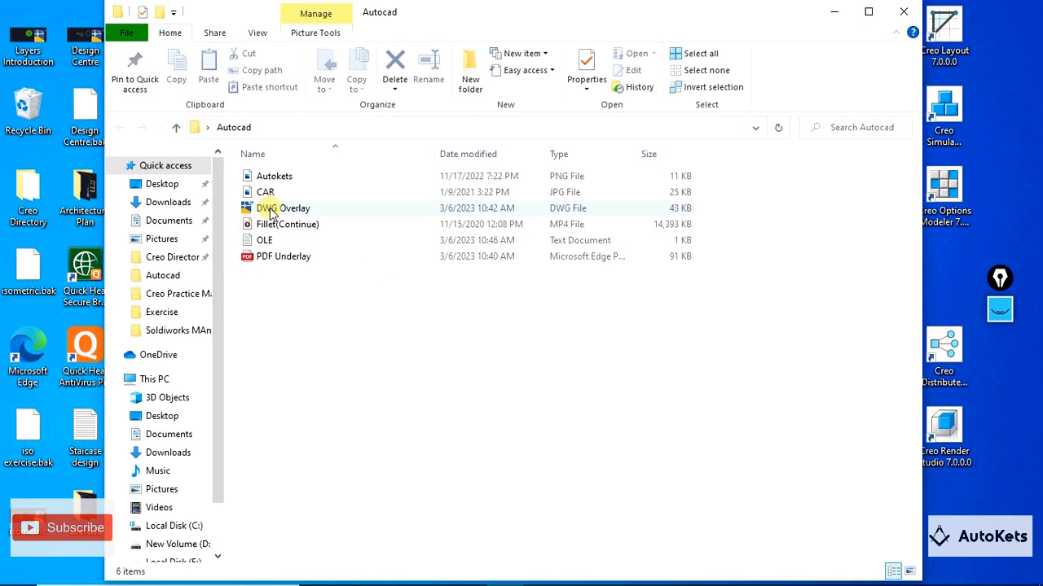
pyautogui.click(266, 257)
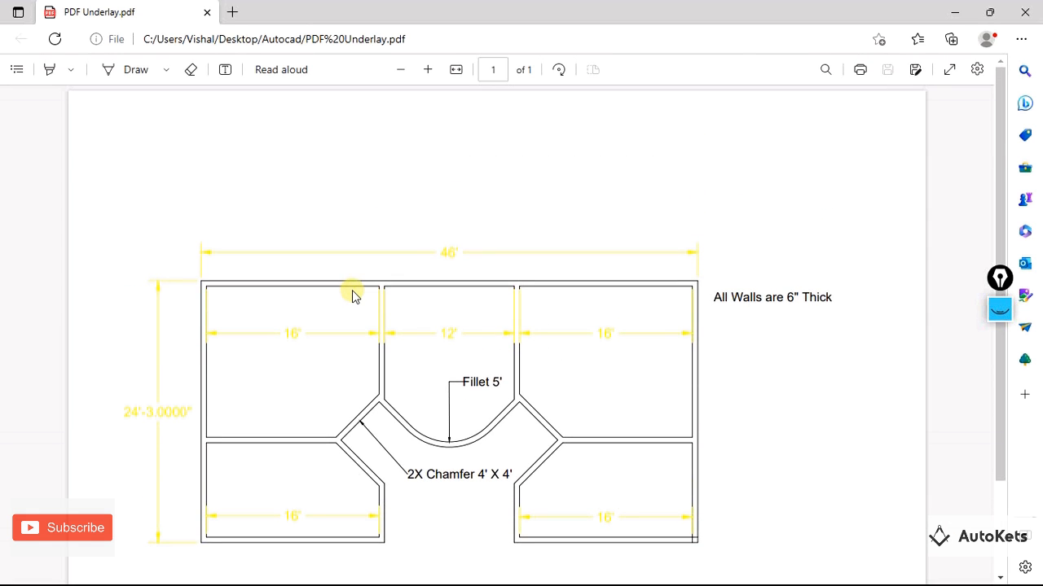
pyautogui.hotkey('alt', 'Tab')
pyautogui.hotkey('alt', 'Tab')
pyautogui.hotkey('alt', 'Tab')
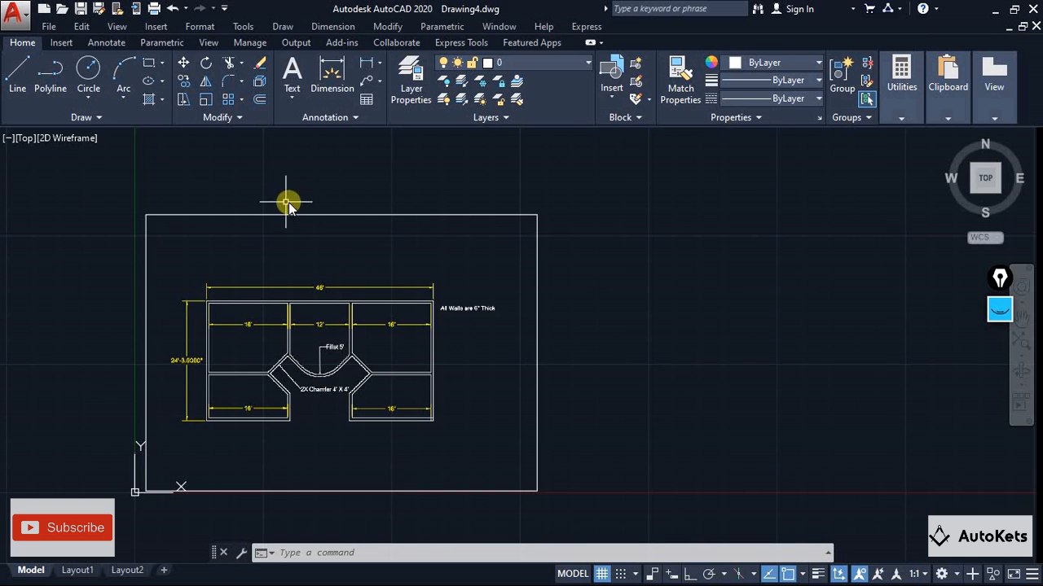
# Draw a stepped line of four segments starting at the plan's upper-right outer wall corner, snapping to the underlay geometry
pyautogui.click(18, 73)
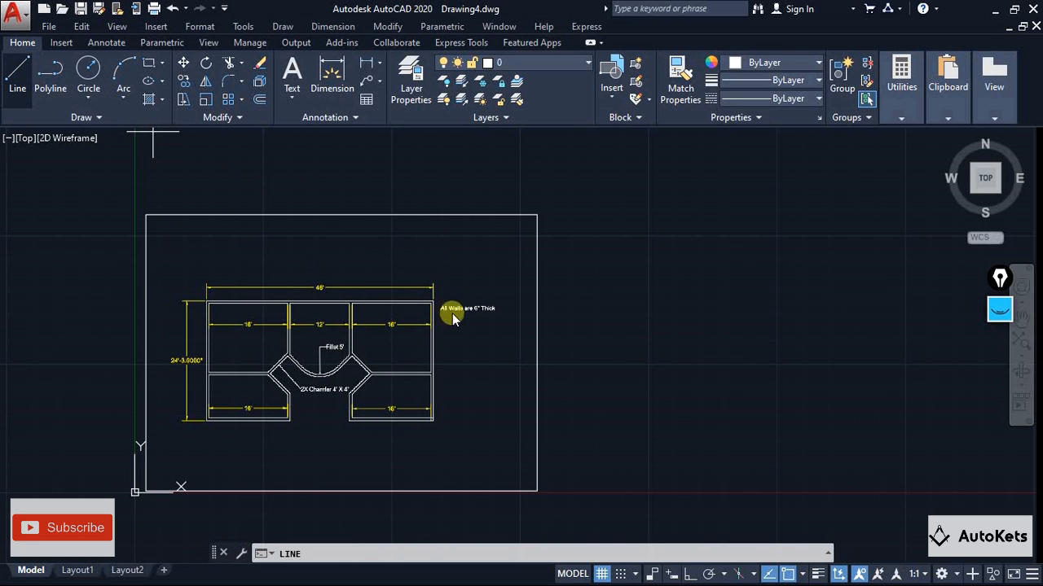
pyautogui.scroll(4, 444, 318)
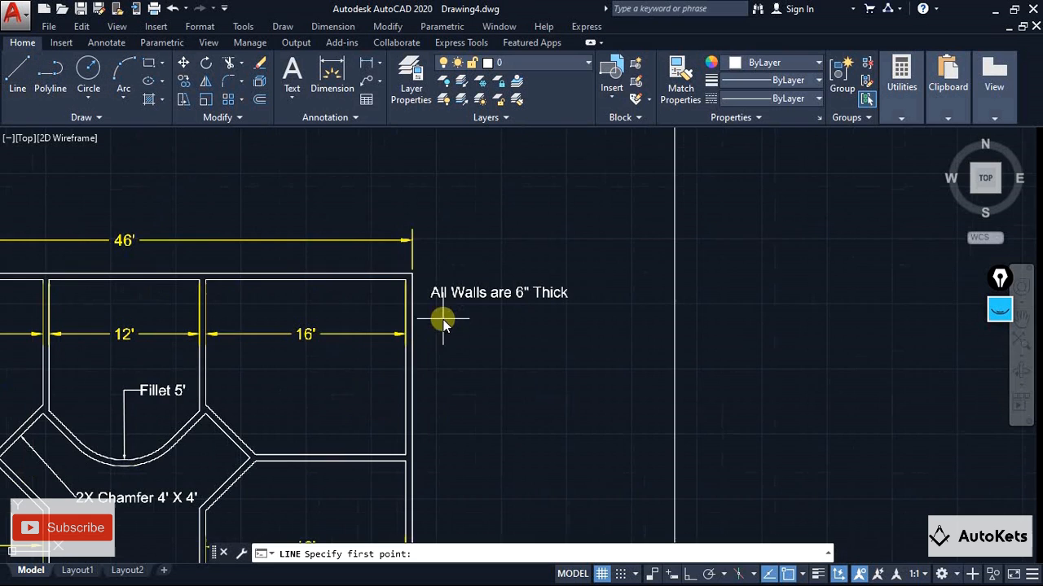
pyautogui.click(411, 276)
pyautogui.click(574, 276)
pyautogui.click(573, 193)
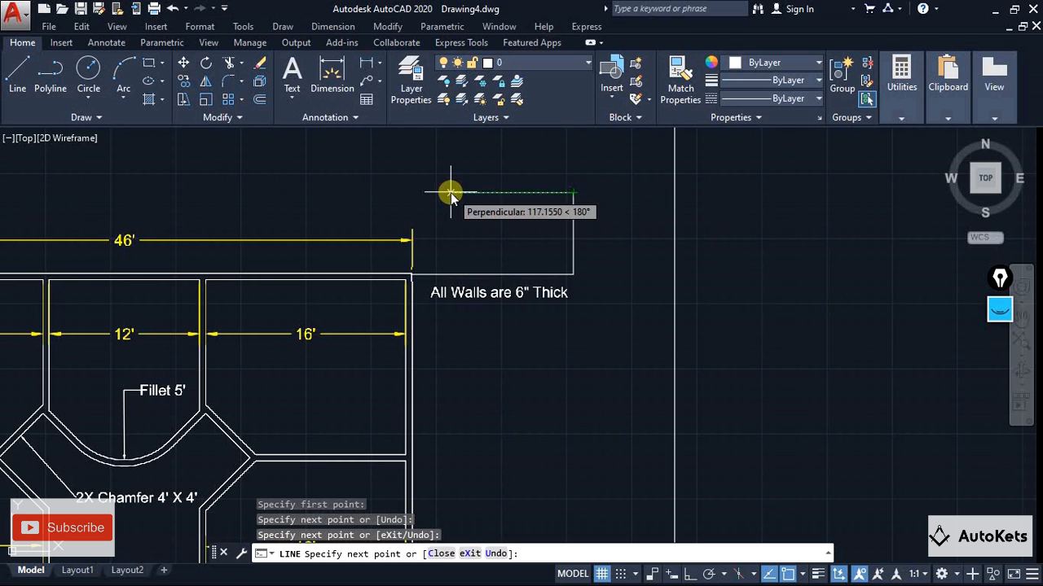
pyautogui.click(450, 193)
pyautogui.click(450, 143)
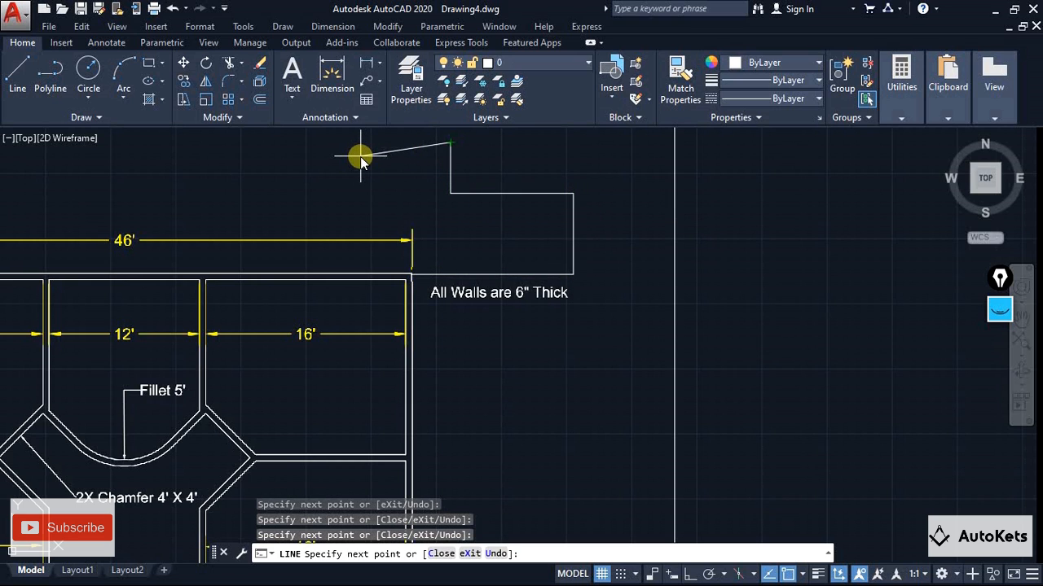
pyautogui.press('Escape')
pyautogui.scroll(-3, 500, 268)
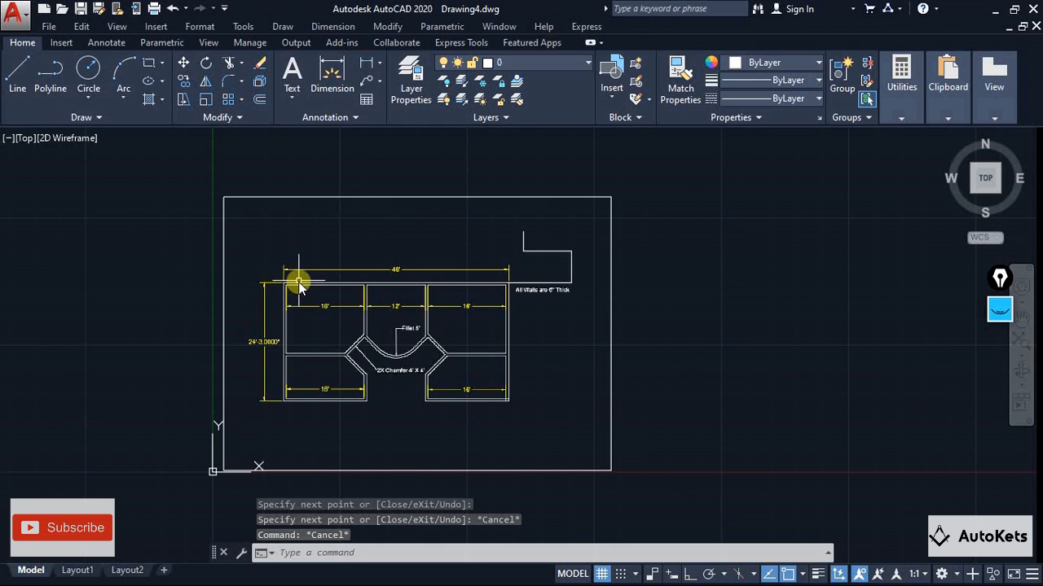
# Draw a circle with a radius of about 26.6 centred on the plan's lower-right outer wall corner
pyautogui.click(88, 72)
pyautogui.scroll(6, 529, 417)
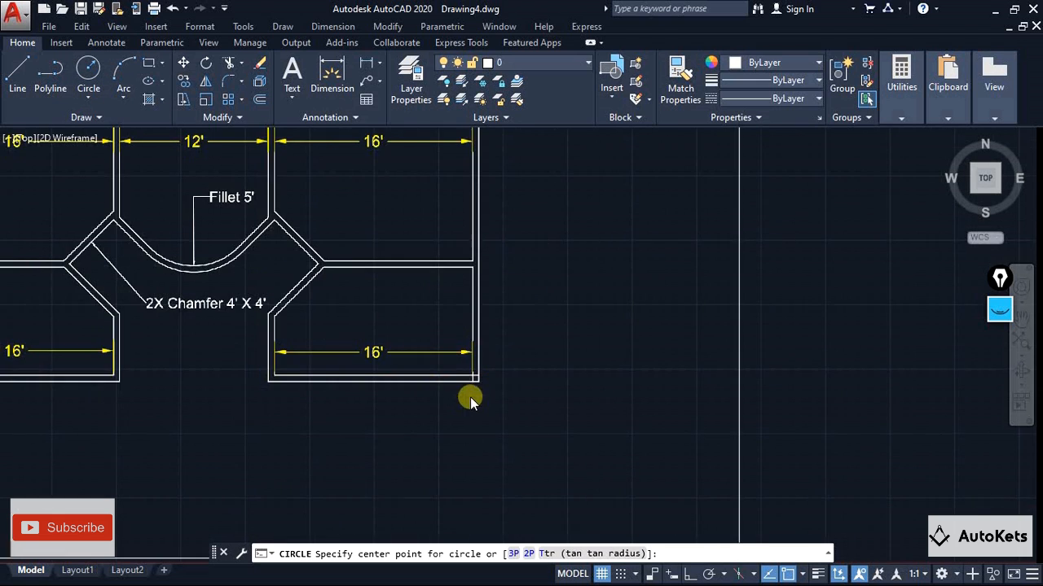
pyautogui.click(479, 375)
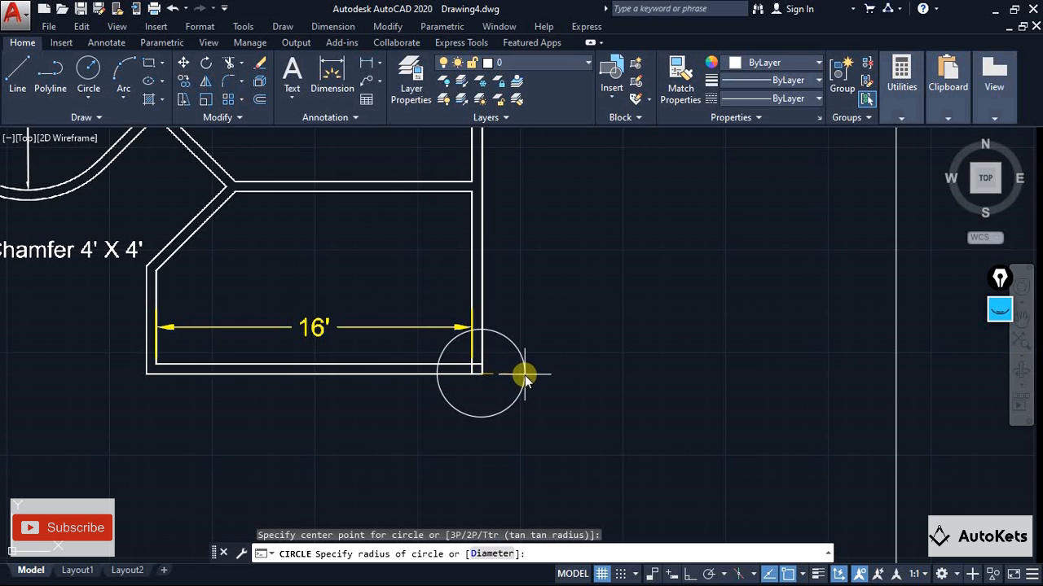
pyautogui.click(524, 372)
pyautogui.scroll(-5, 488, 428)
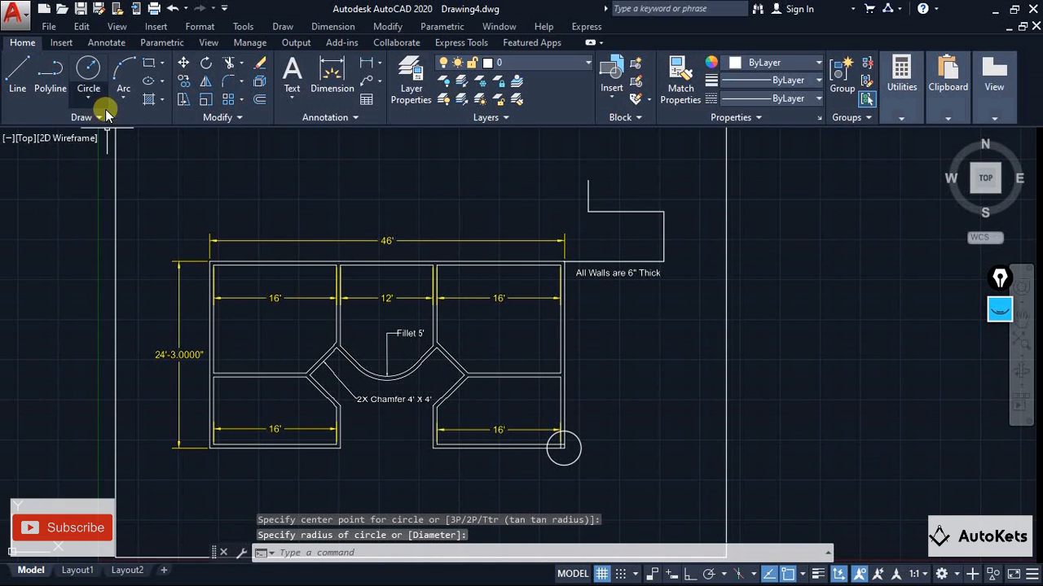
# Draw a freehand-sized circle inside the upper-left room, just below its 16' dimension
pyautogui.click(88, 75)
pyautogui.click(270, 329)
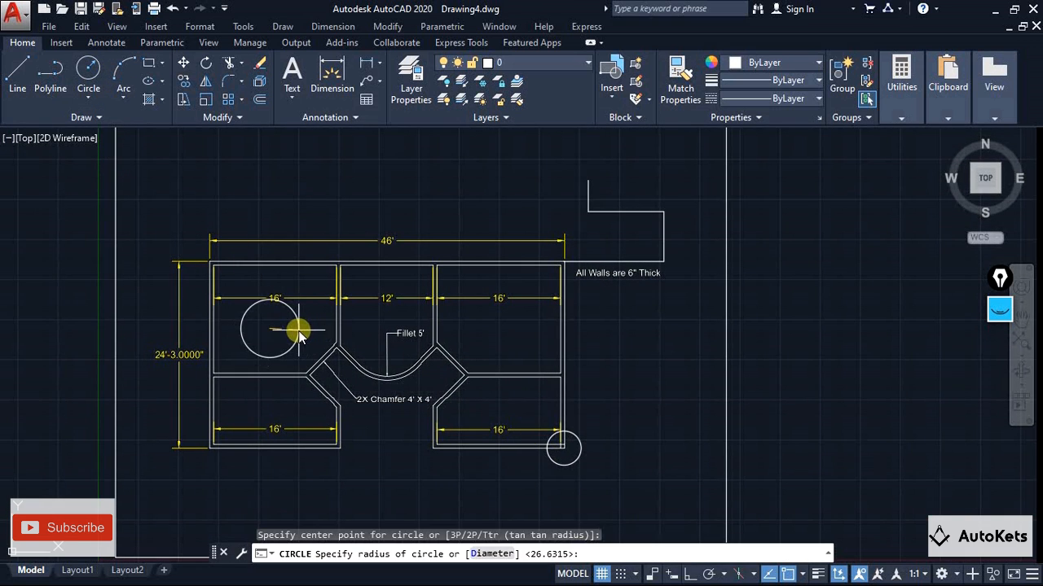
pyautogui.click(298, 328)
pyautogui.scroll(-4, 704, 435)
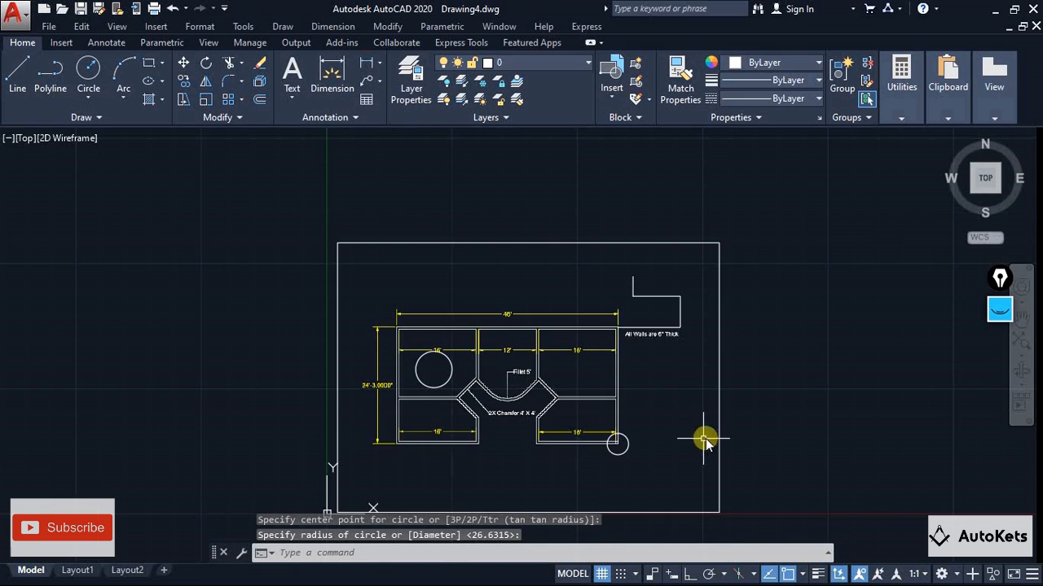
pyautogui.press('Escape')
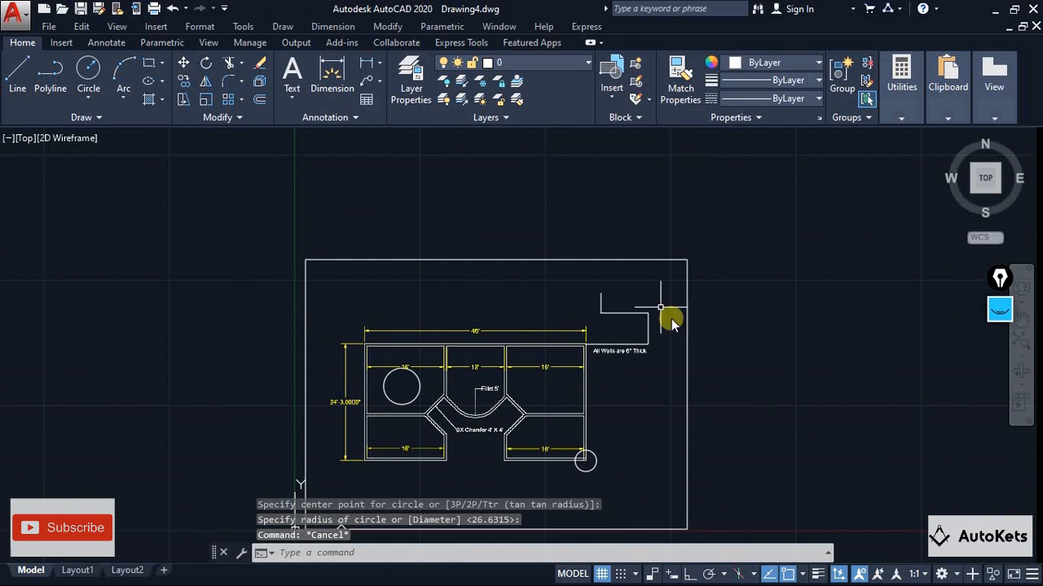
# Select the PDF underlay by its frame and switch its monochrome display on and off to compare the dimension colours
pyautogui.click(470, 260)
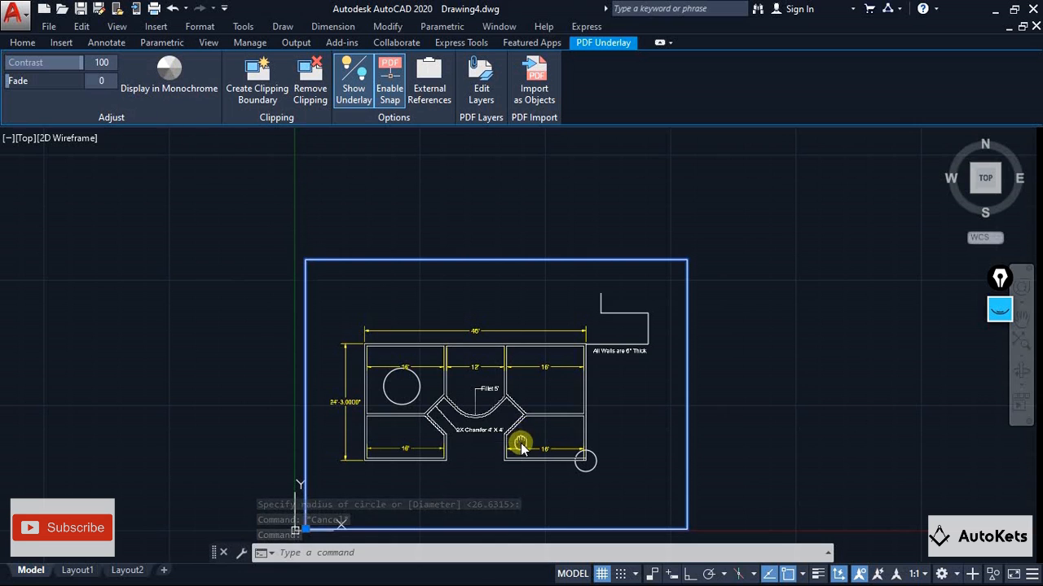
pyautogui.moveTo(521, 442); pyautogui.dragTo(495, 377, button='middle')
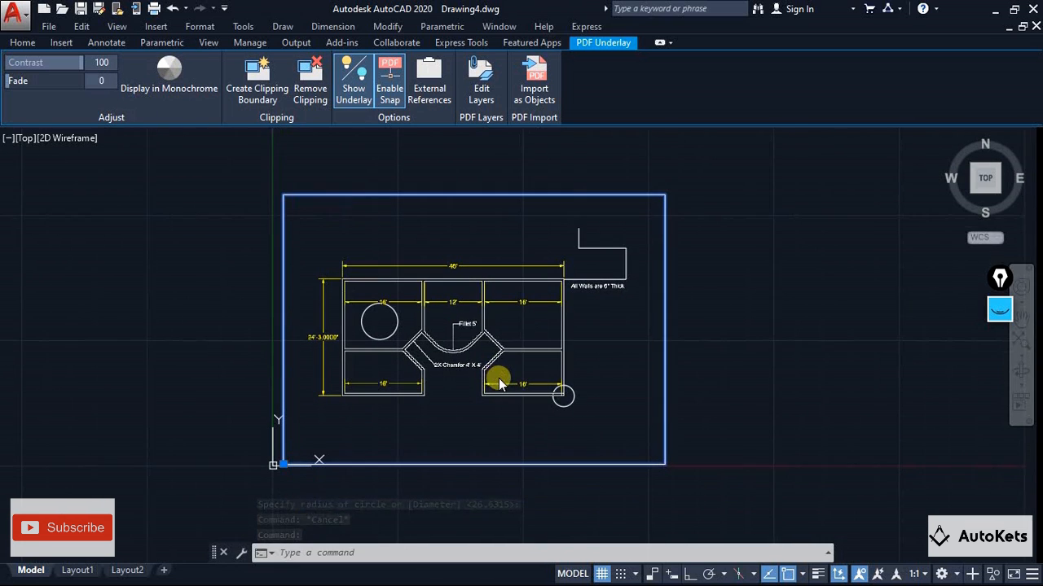
pyautogui.click(170, 93)
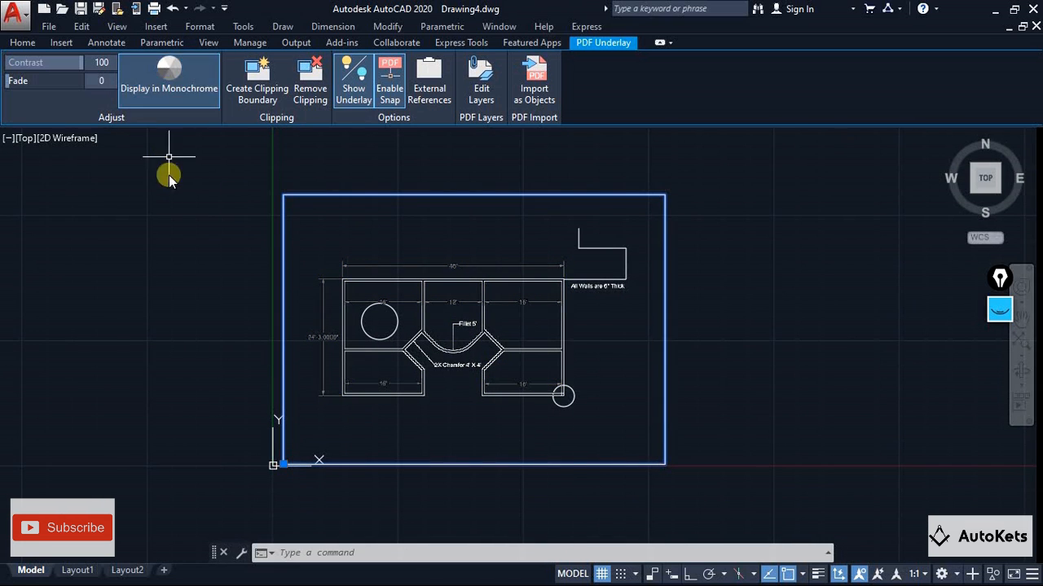
pyautogui.scroll(5, 458, 328)
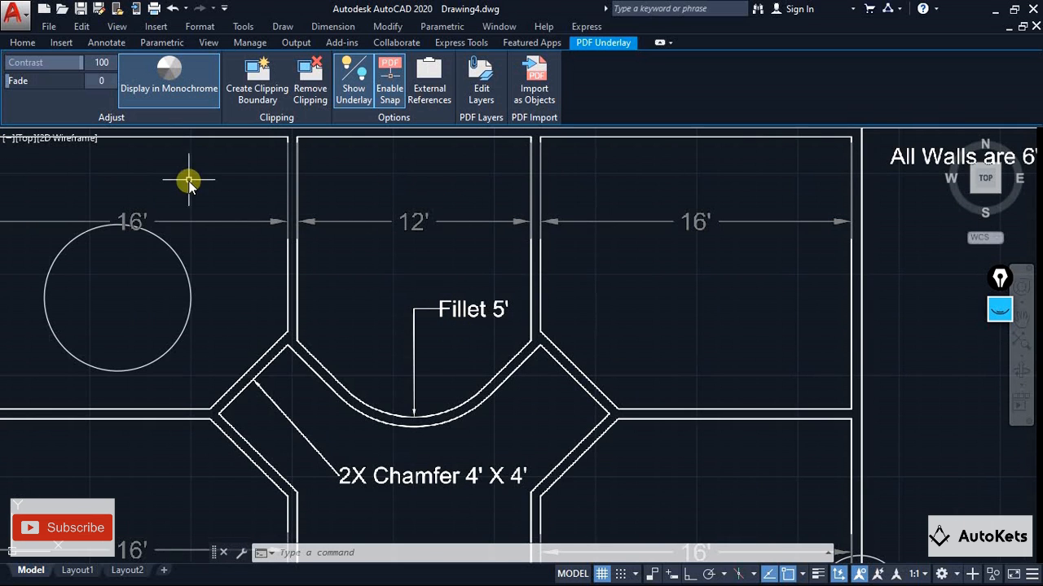
pyautogui.click(175, 95)
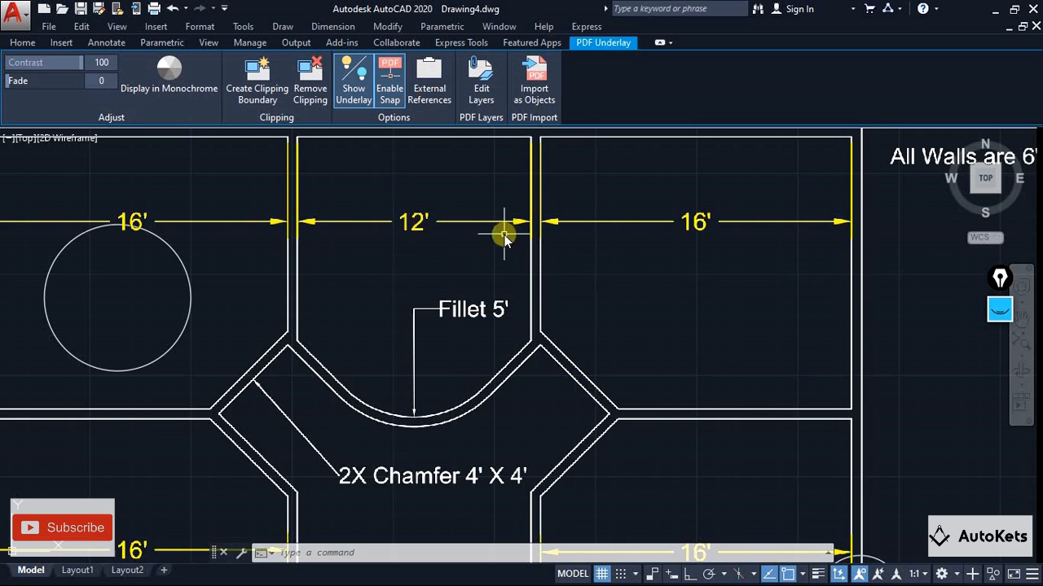
pyautogui.scroll(-5, 676, 279)
pyautogui.scroll(6, 557, 201)
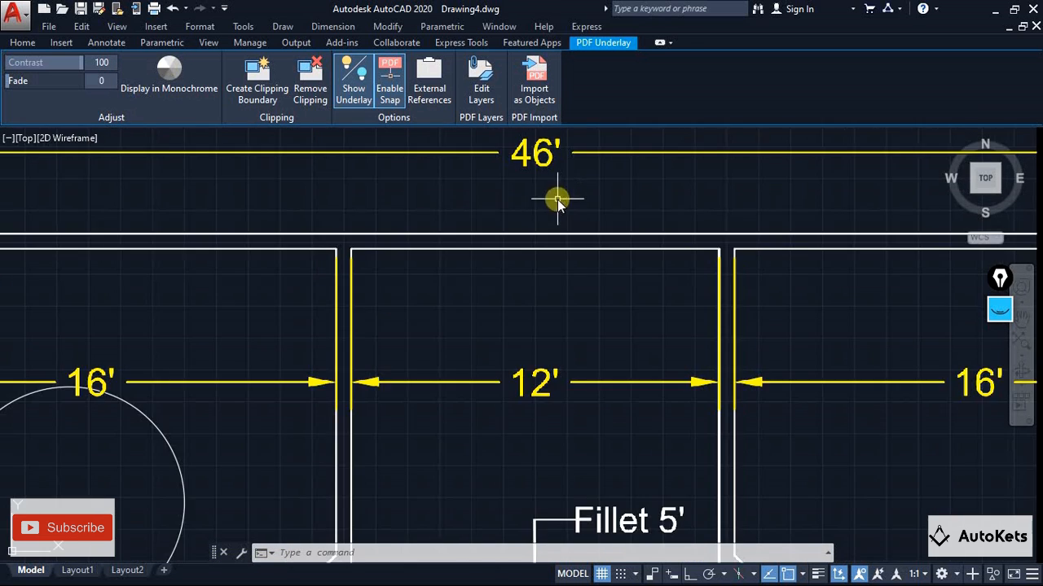
pyautogui.moveTo(556, 200); pyautogui.dragTo(562, 275, button='middle')
pyautogui.click(174, 72)
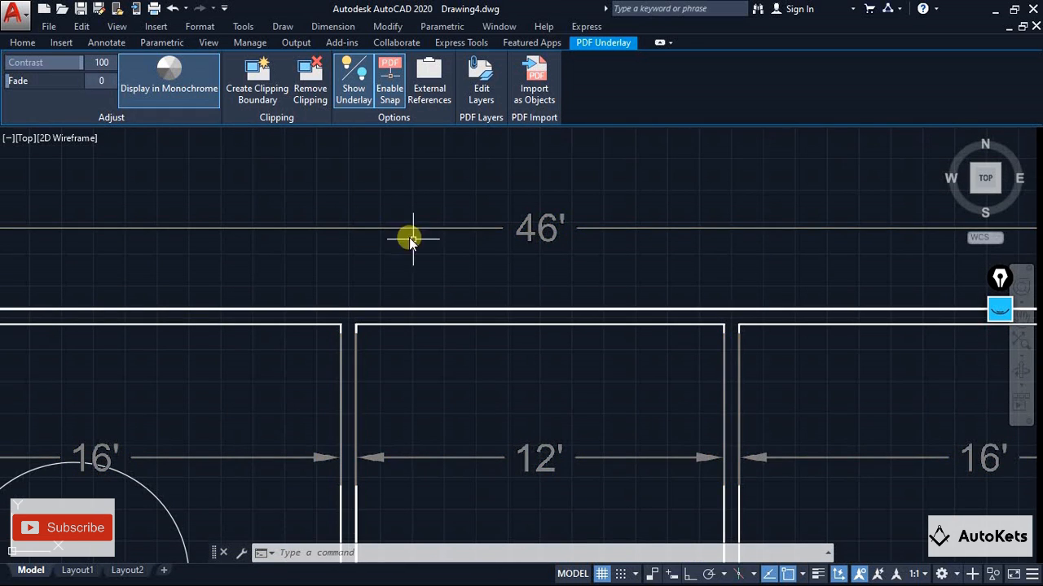
pyautogui.click(167, 91)
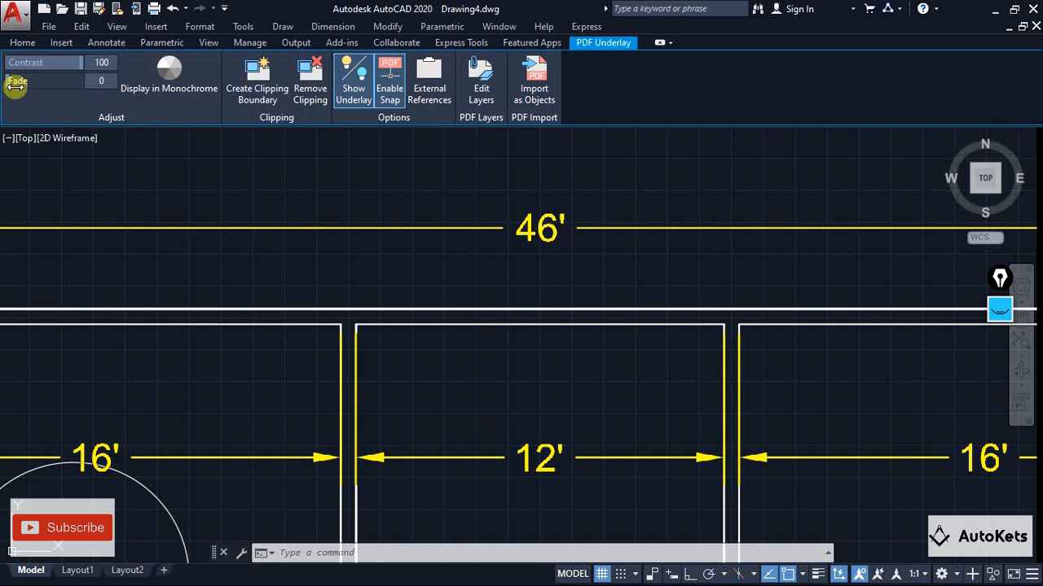
# Try a fade of 32 on the PDF underlay, and settle on a fade of 10 and a contrast of 98
pyautogui.moveTo(13, 81)
pyautogui.mouseDown()
pyautogui.moveTo(70, 84)
pyautogui.moveTo(33, 81)
pyautogui.mouseUp()
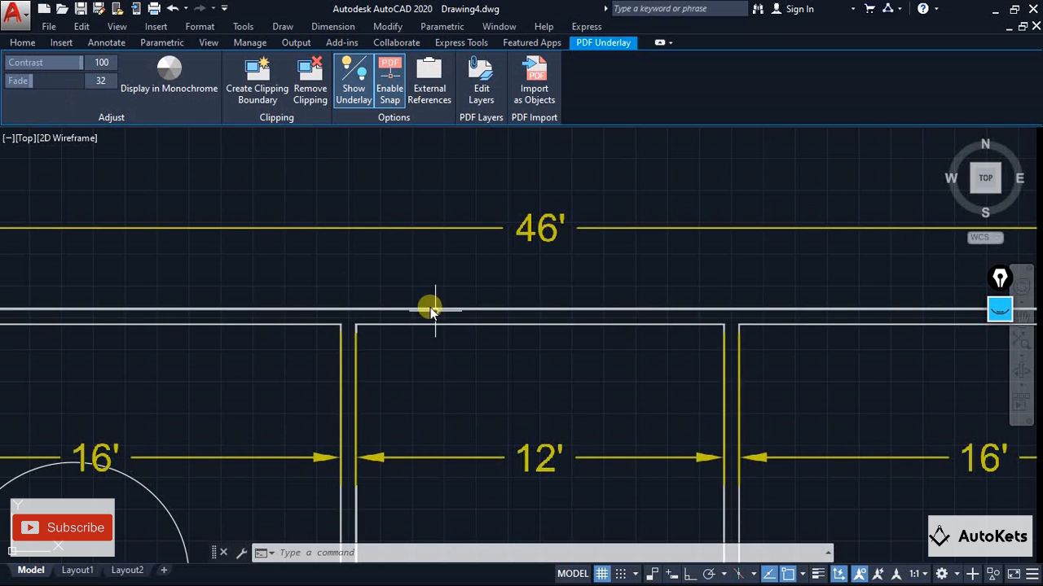
pyautogui.scroll(-4, 439, 326)
pyautogui.scroll(-3, 423, 302)
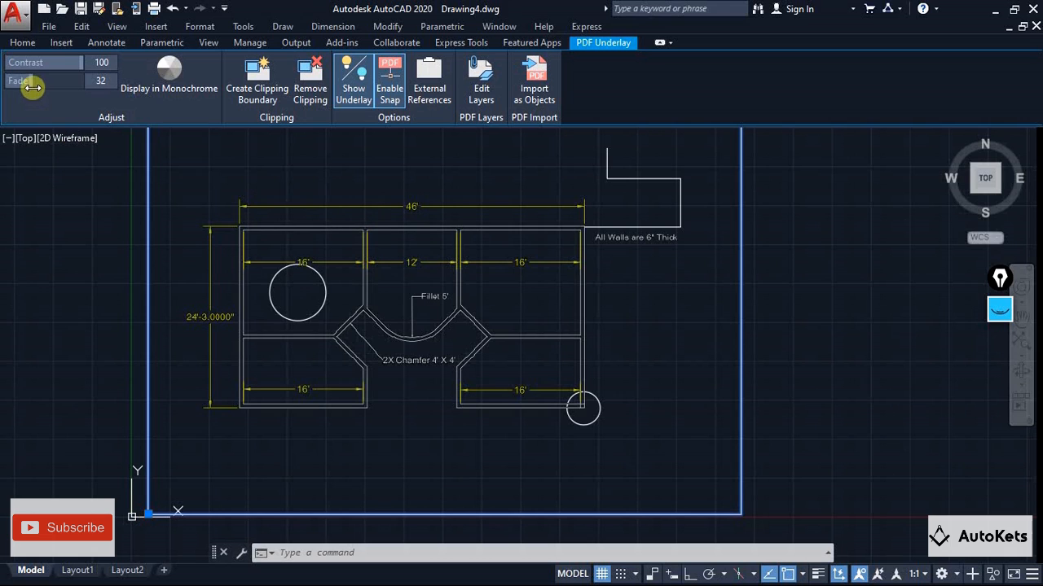
pyautogui.moveTo(32, 84); pyautogui.dragTo(5, 80)
pyautogui.moveTo(76, 64); pyautogui.dragTo(103, 63)
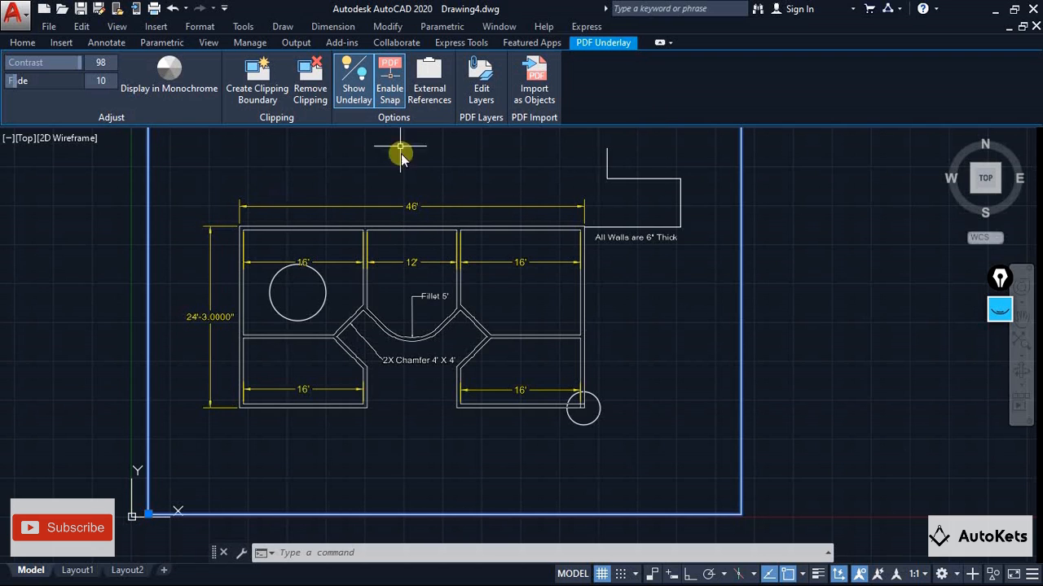
# Turn off object snapping to the PDF underlay's geometry and check it with a Circle command over the wall corners, cancelling the command
pyautogui.click(389, 90)
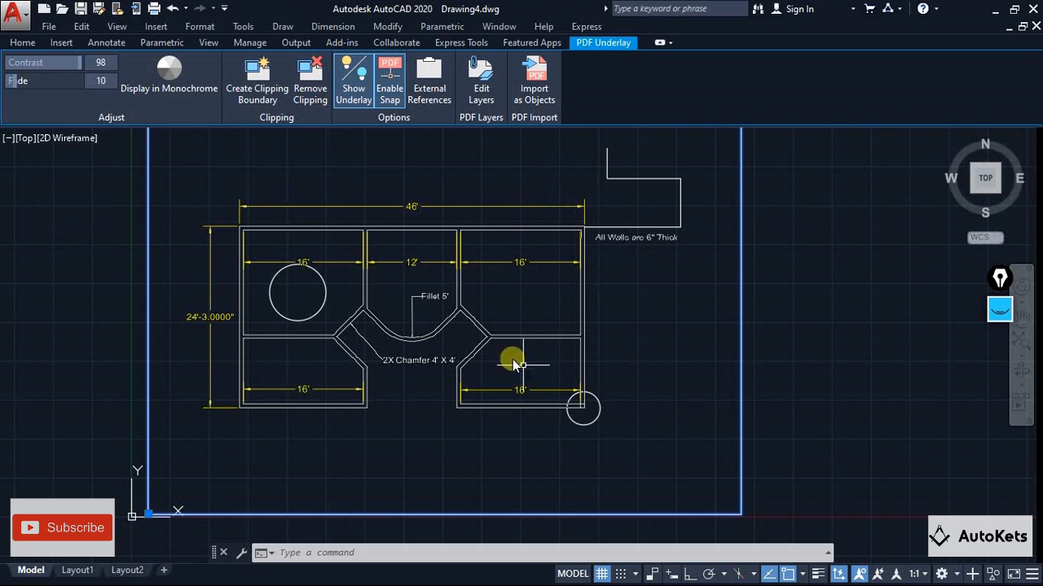
pyautogui.click(396, 96)
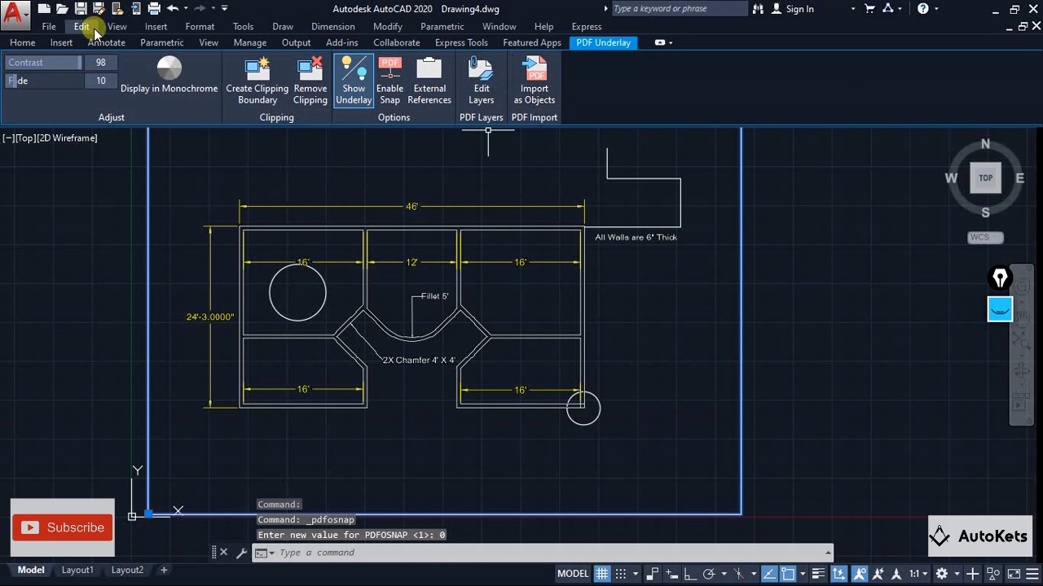
pyautogui.click(23, 44)
pyautogui.click(88, 69)
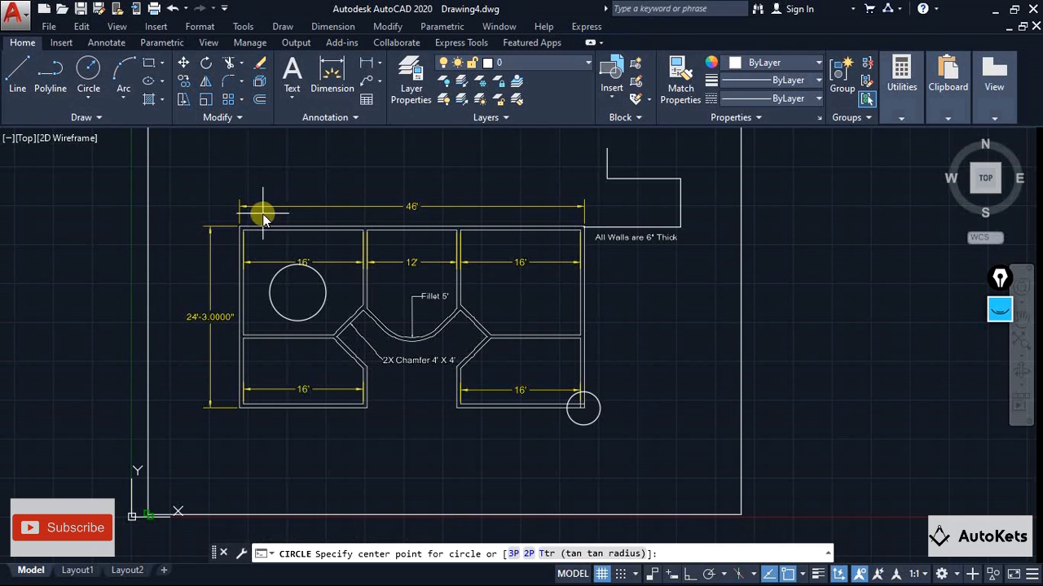
pyautogui.scroll(3, 359, 331)
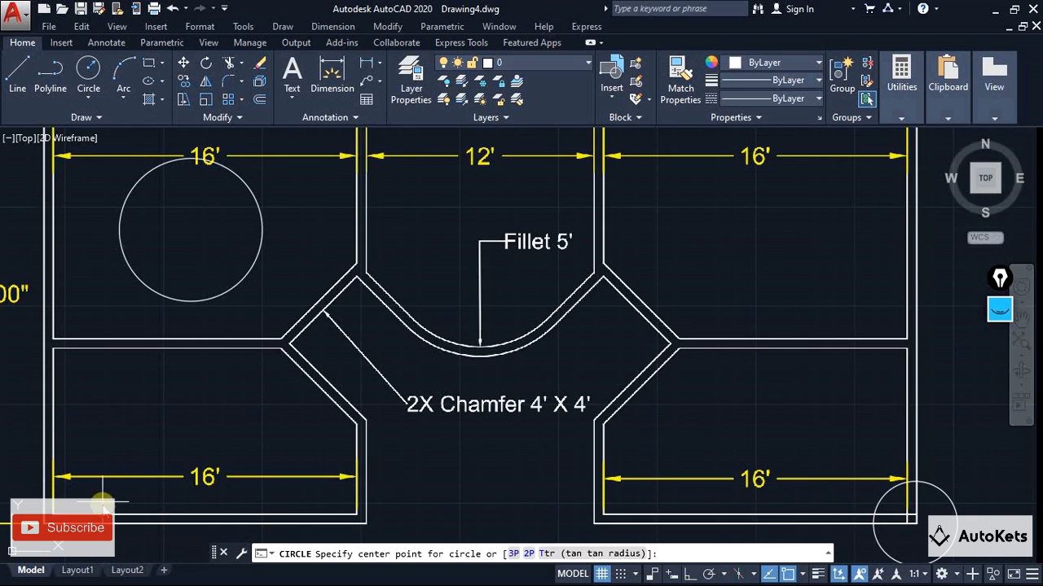
pyautogui.scroll(-3, 269, 387)
pyautogui.scroll(-2, 272, 387)
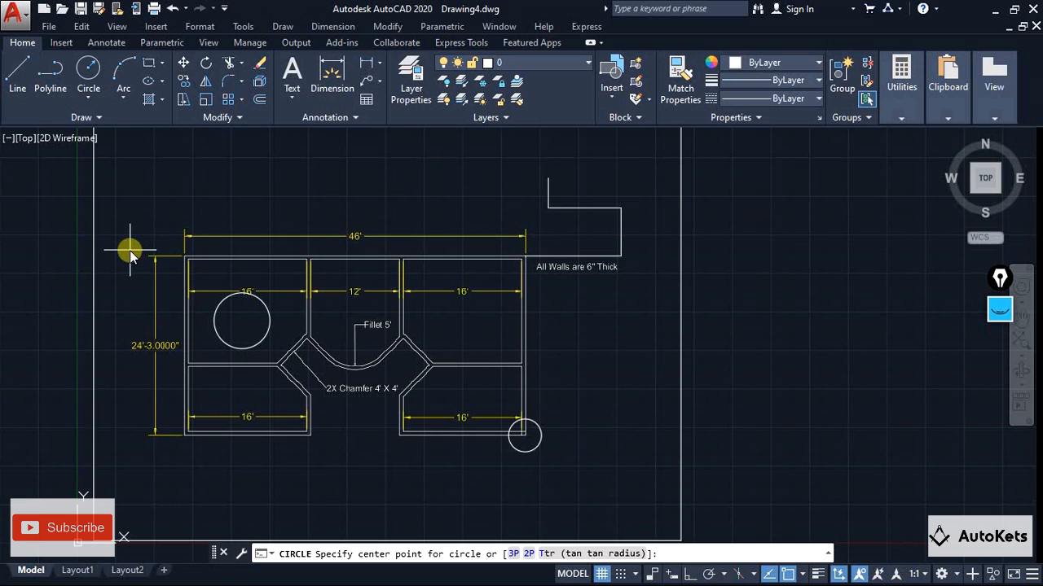
pyautogui.press('Escape')
pyautogui.press('Escape')
# Reselect the PDF underlay, hide its content to leave only the drawn objects, and show it again
pyautogui.click(93, 267)
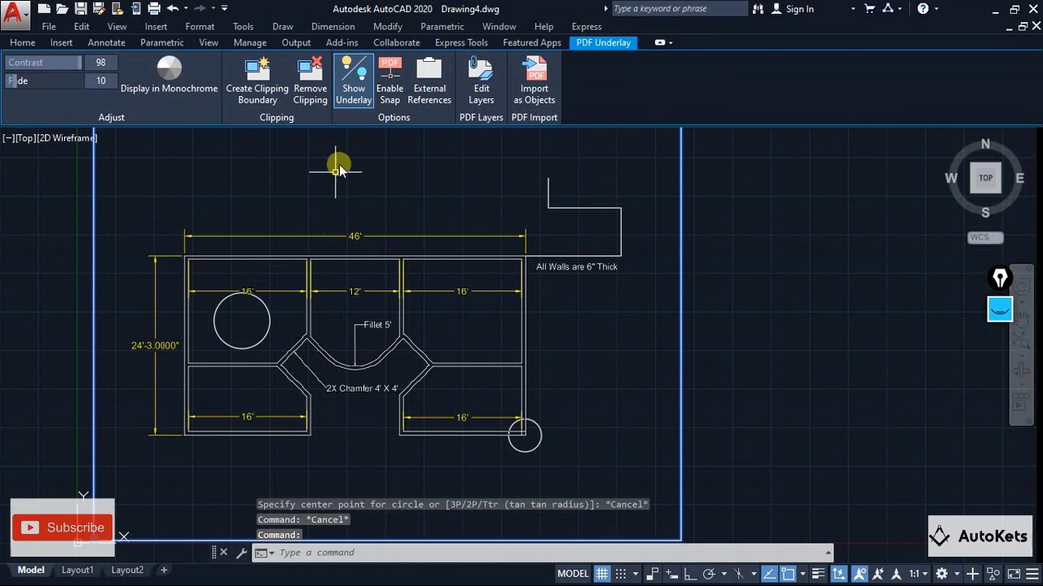
pyautogui.scroll(-2, 399, 361)
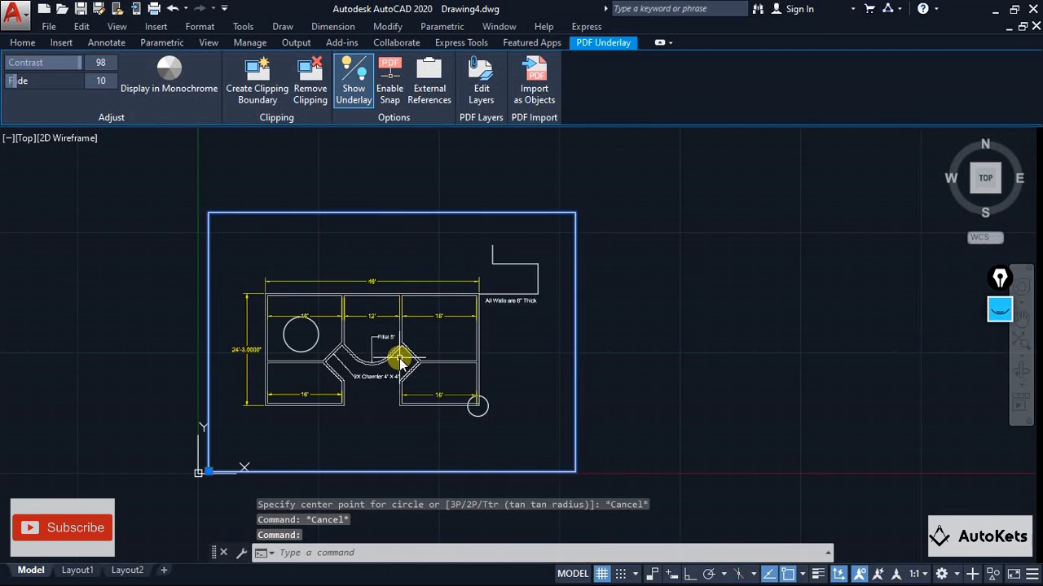
pyautogui.click(354, 90)
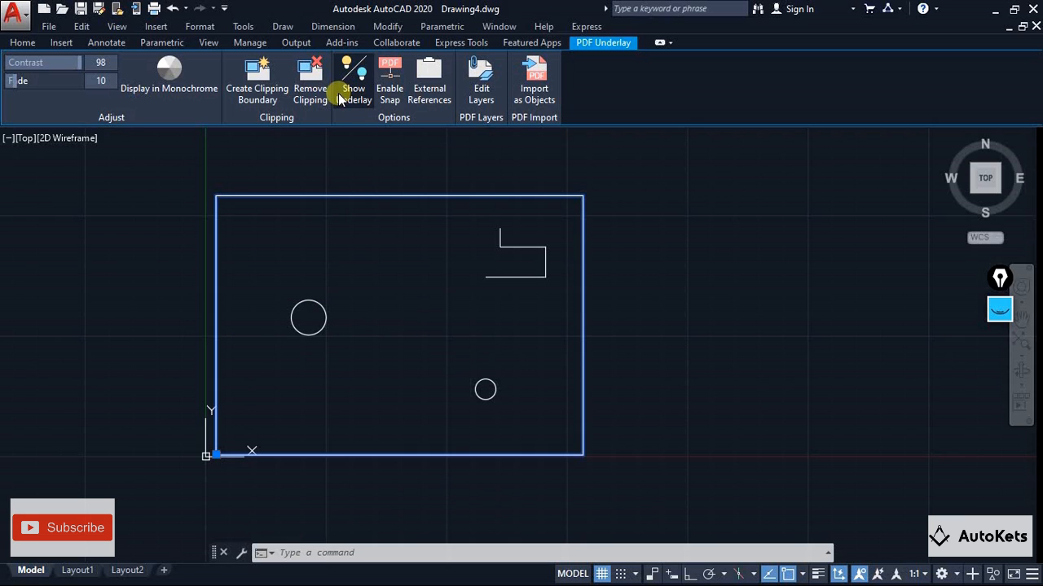
pyautogui.click(345, 97)
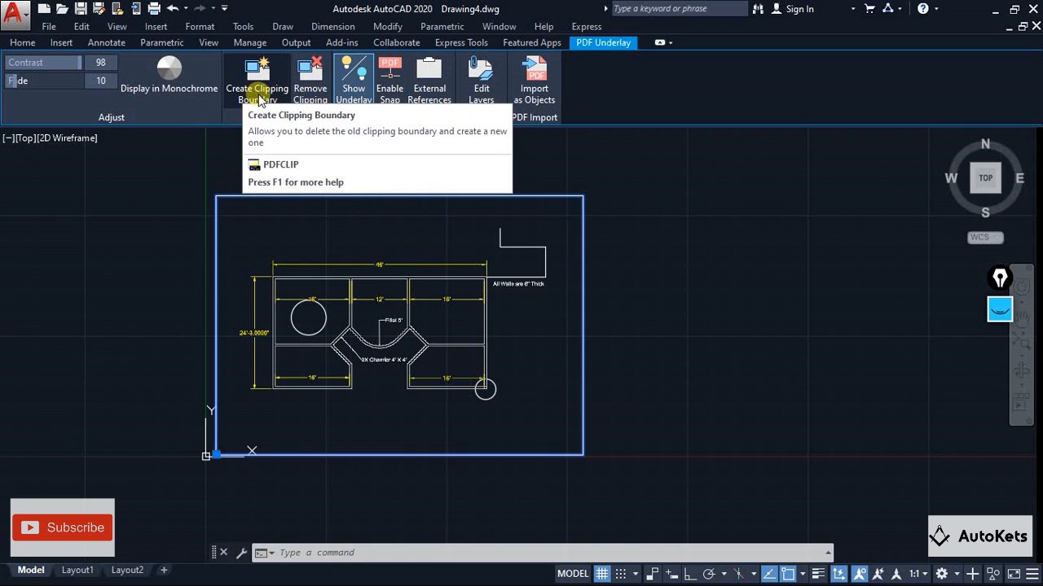
pyautogui.moveTo(375, 256); pyautogui.dragTo(375, 250, button='middle')
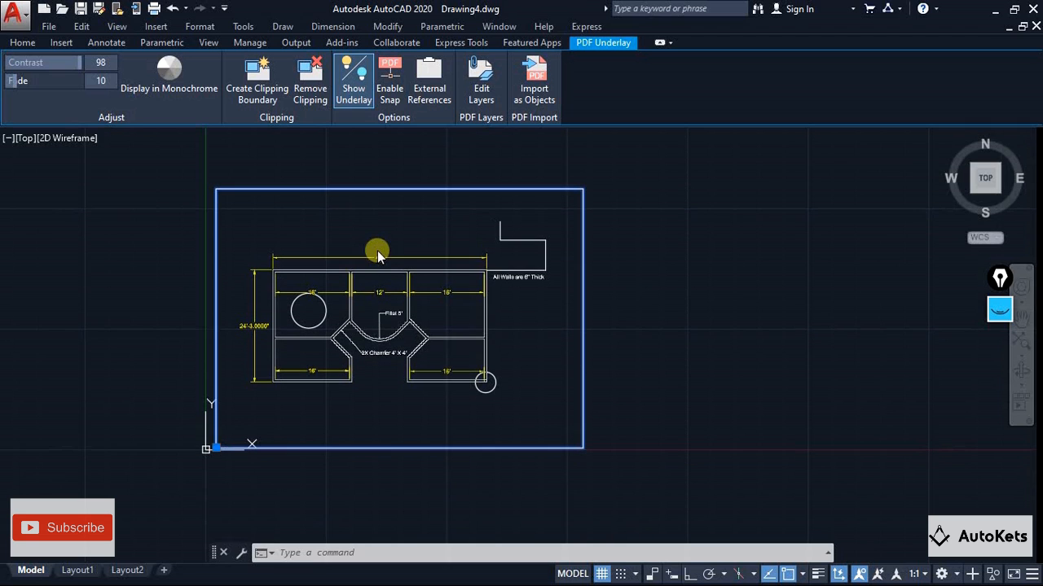
# Clip the PDF underlay with a rectangular boundary around the plan's upper-left rooms, and remove the clipping
pyautogui.click(256, 95)
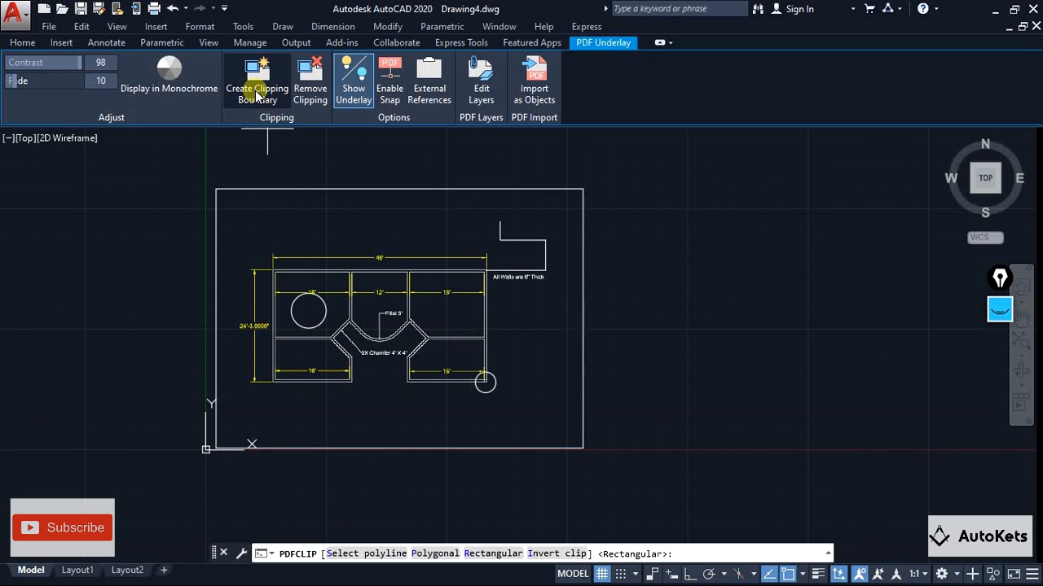
pyautogui.click(495, 554)
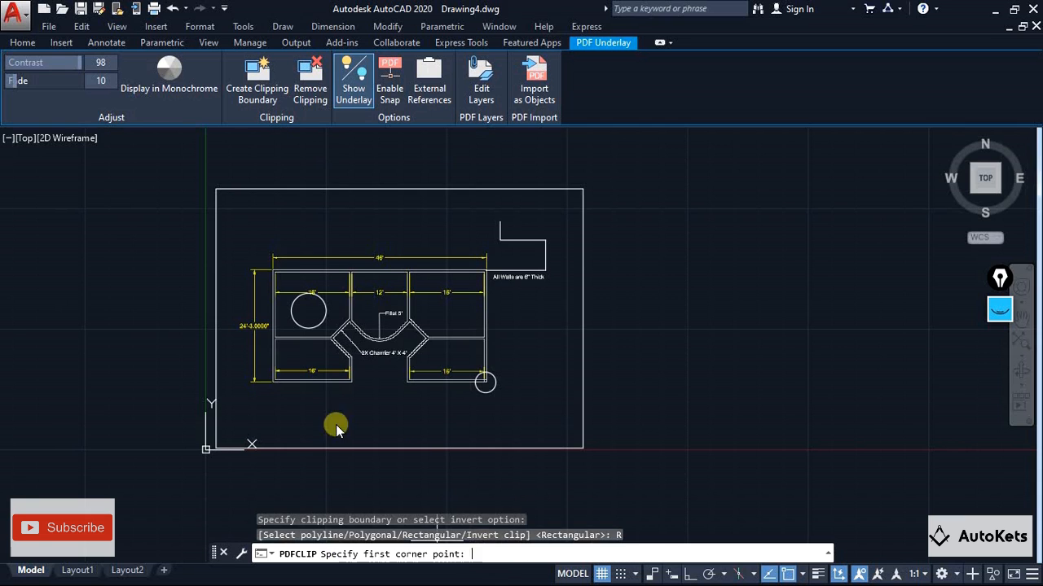
pyautogui.click(252, 246)
pyautogui.click(386, 352)
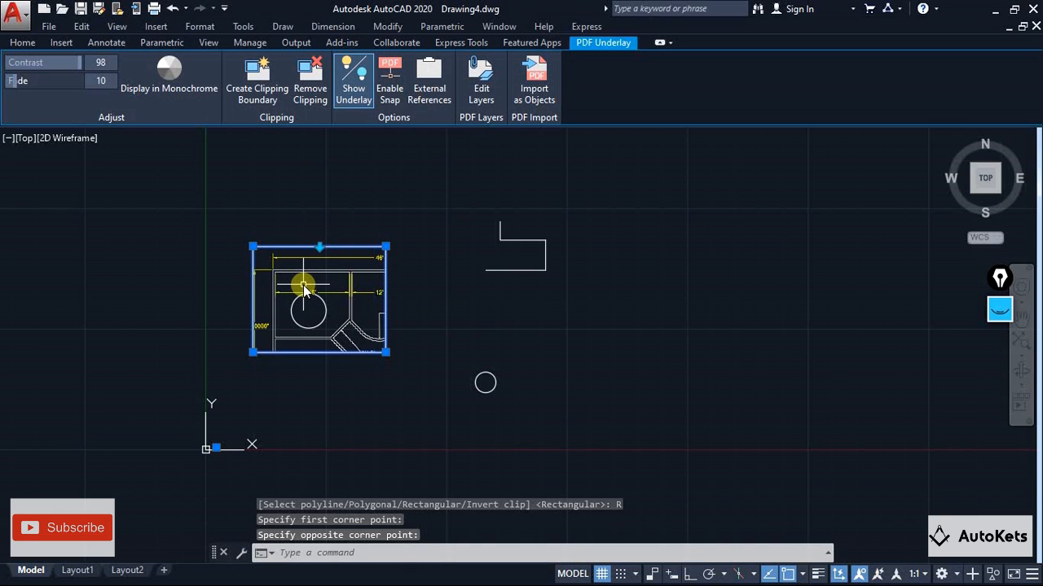
pyautogui.click(310, 97)
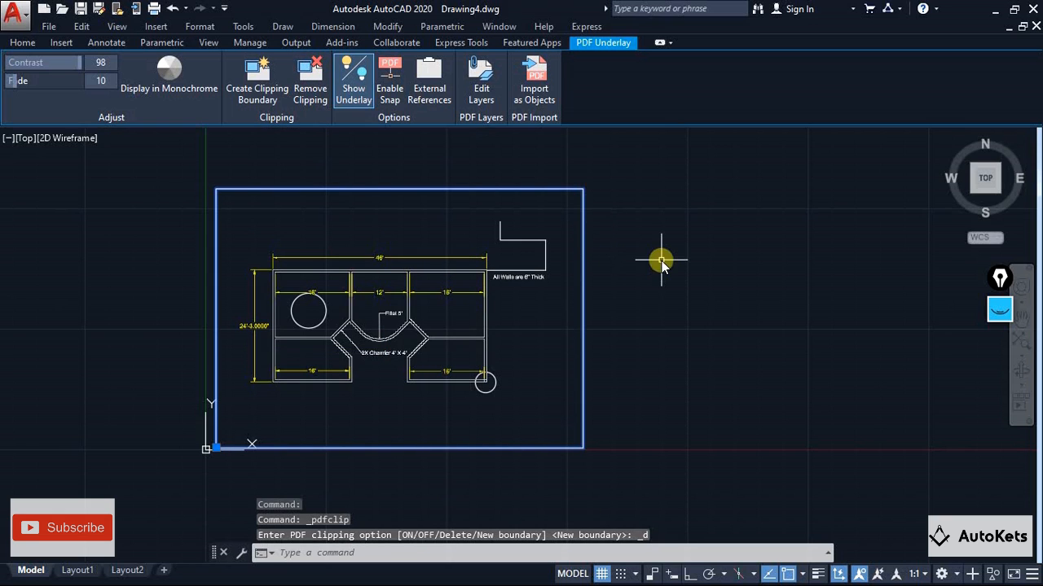
pyautogui.press('Escape')
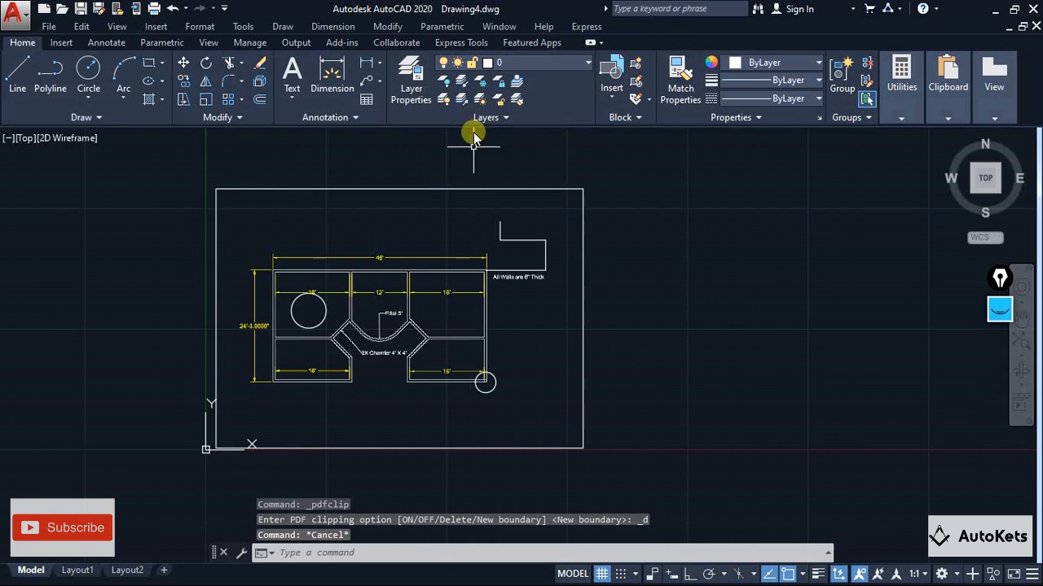
# Select the PDF underlay and turn its Dimesnions layer off and back on, accepting the layer settings
pyautogui.scroll(2, 346, 307)
pyautogui.scroll(2, 383, 301)
pyautogui.scroll(-4, 414, 256)
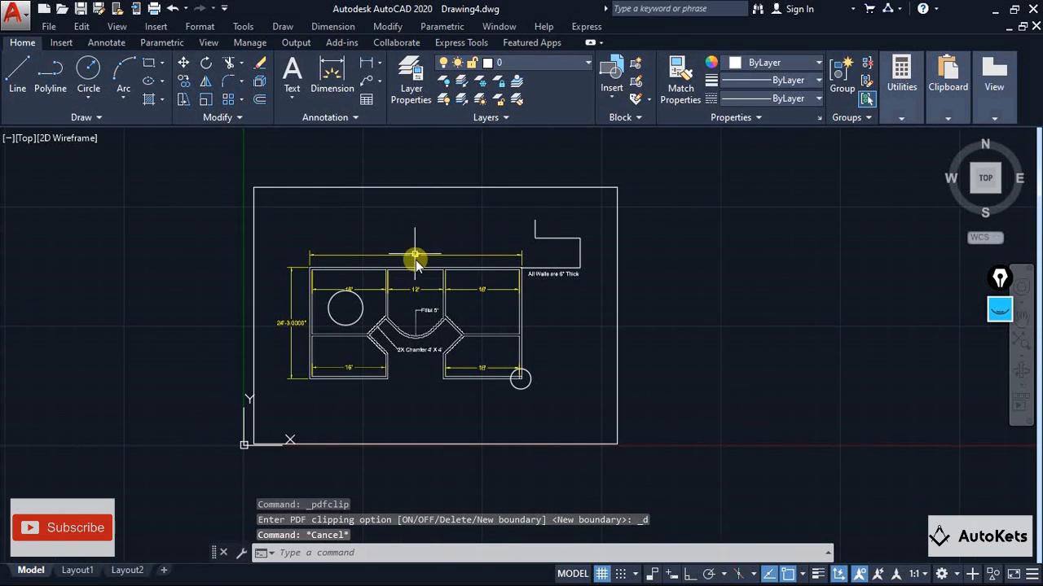
pyautogui.click(397, 190)
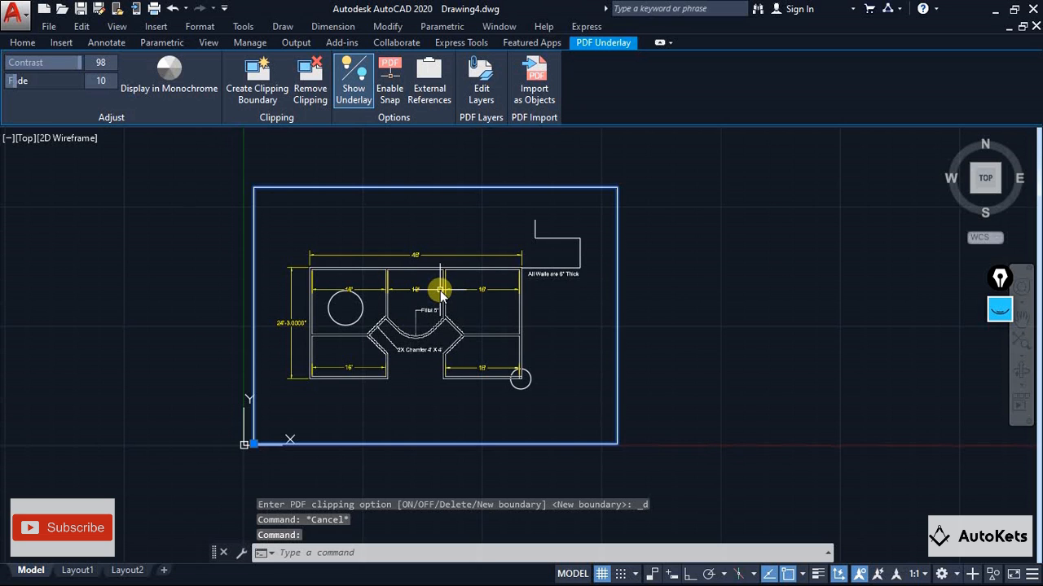
pyautogui.click(480, 97)
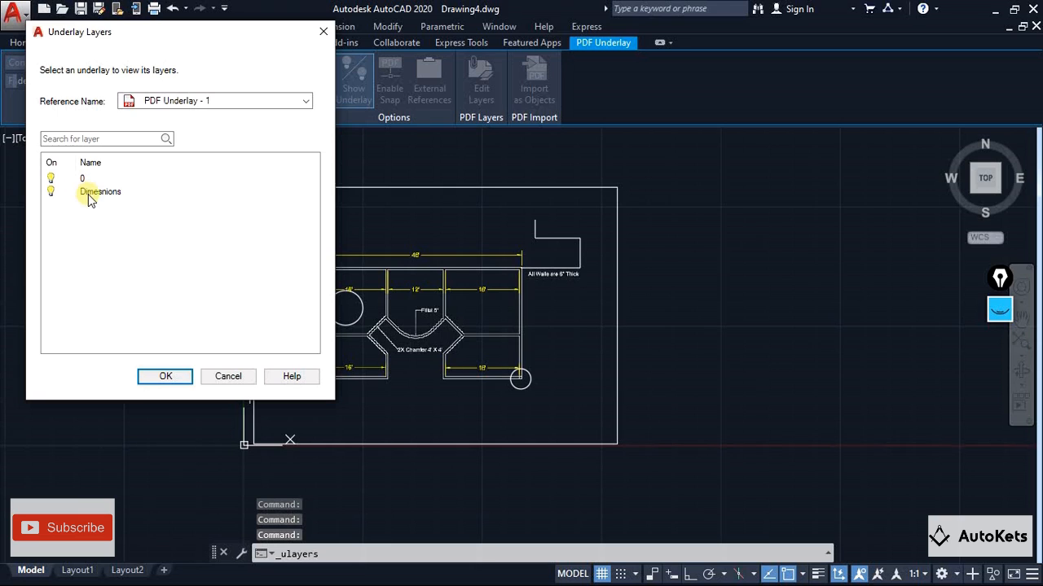
pyautogui.click(98, 194)
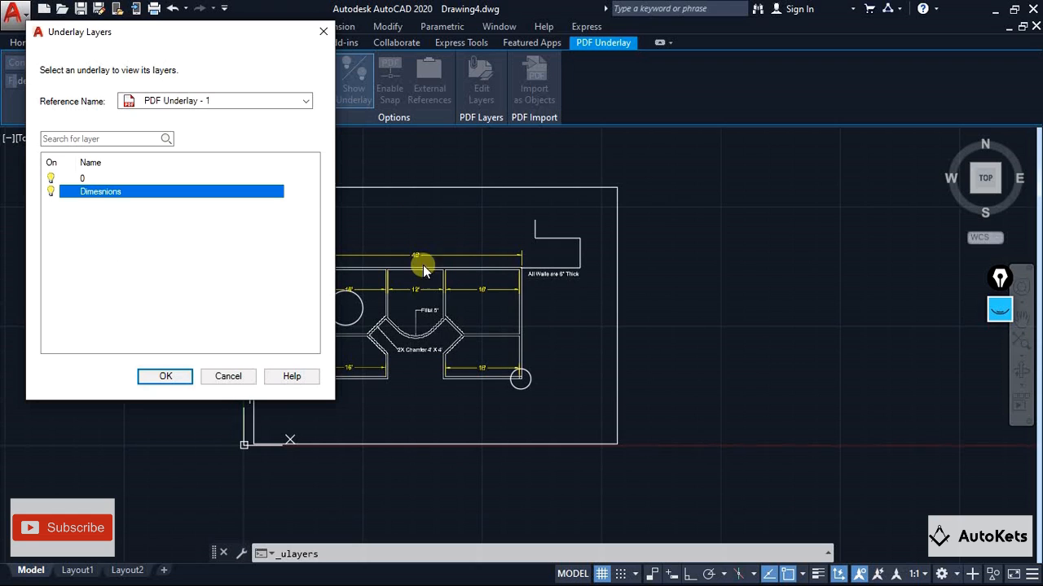
pyautogui.rightClick(111, 193)
pyautogui.click(135, 216)
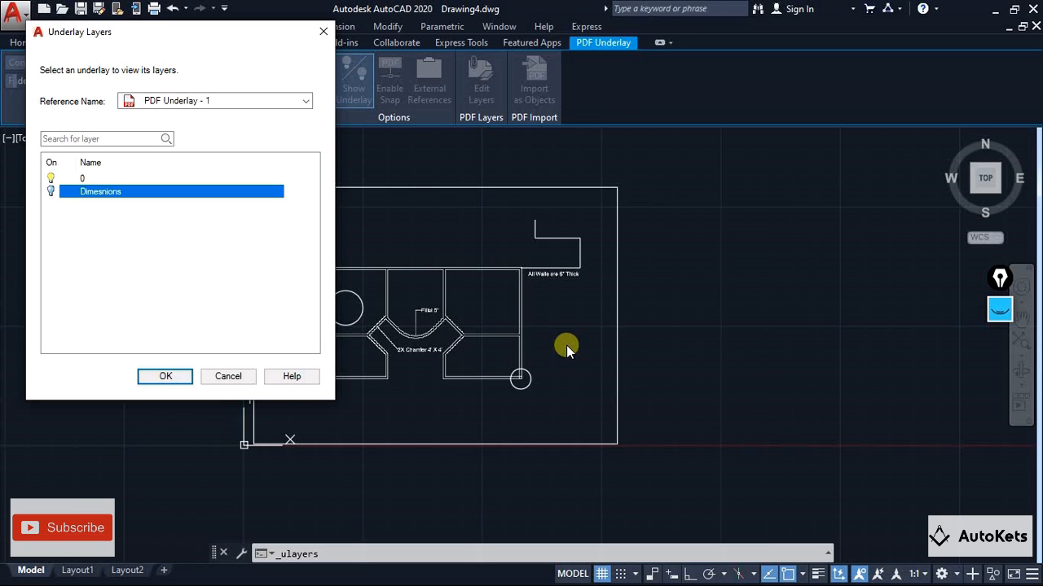
pyautogui.rightClick(120, 198)
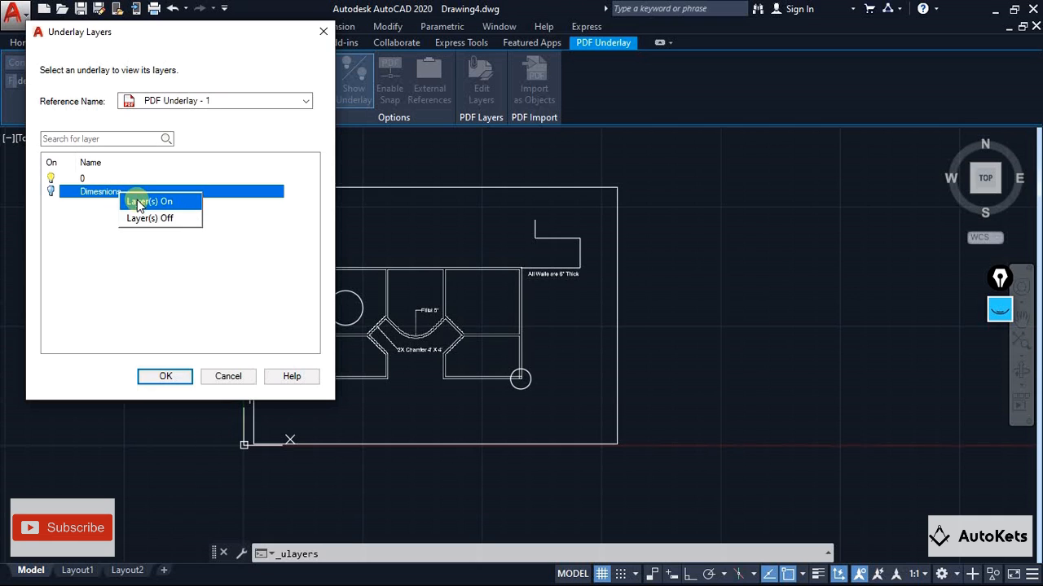
pyautogui.click(138, 204)
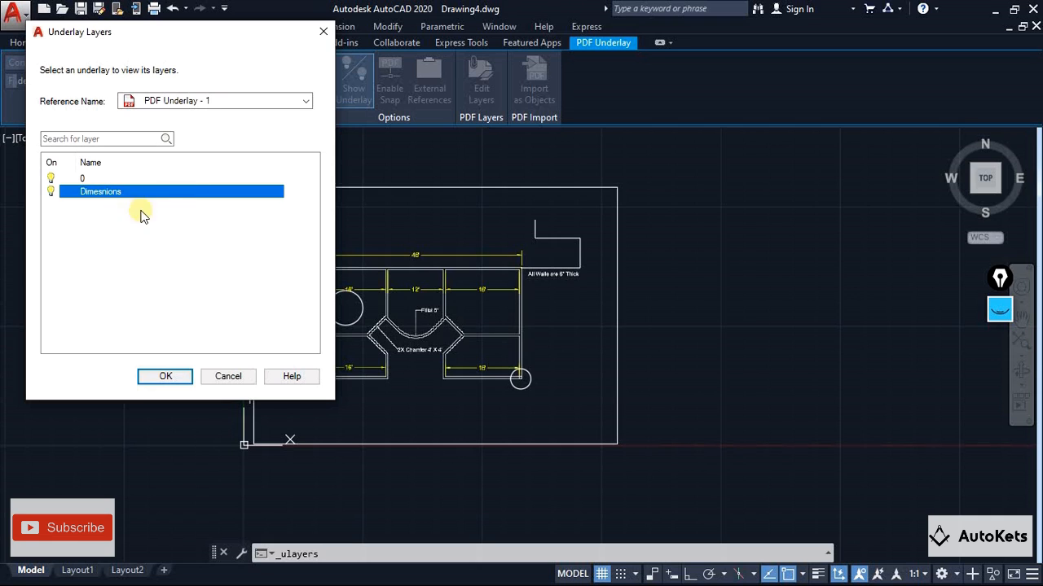
pyautogui.click(147, 385)
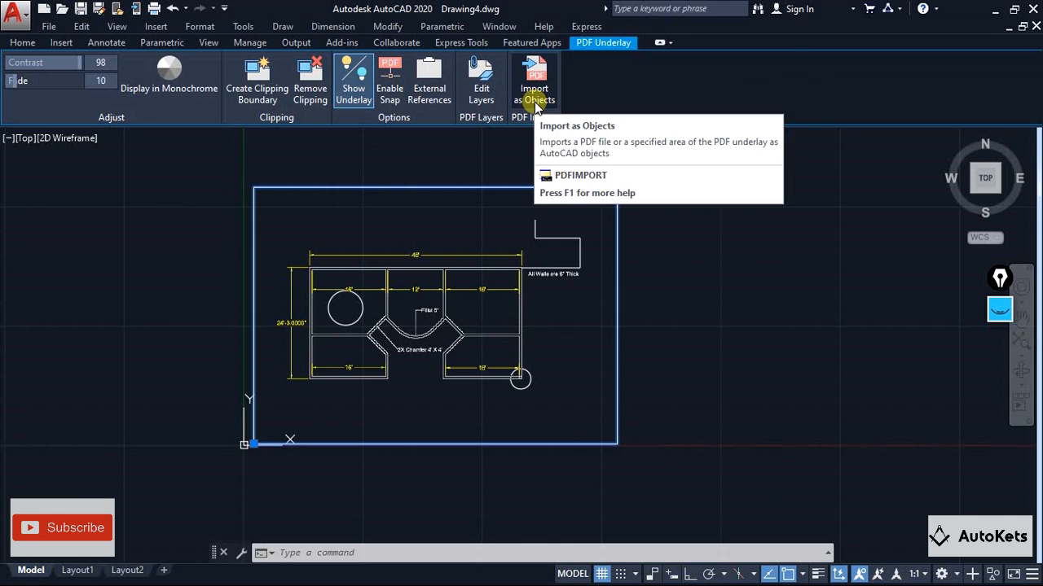
pyautogui.click(568, 271)
pyautogui.press('Delete')
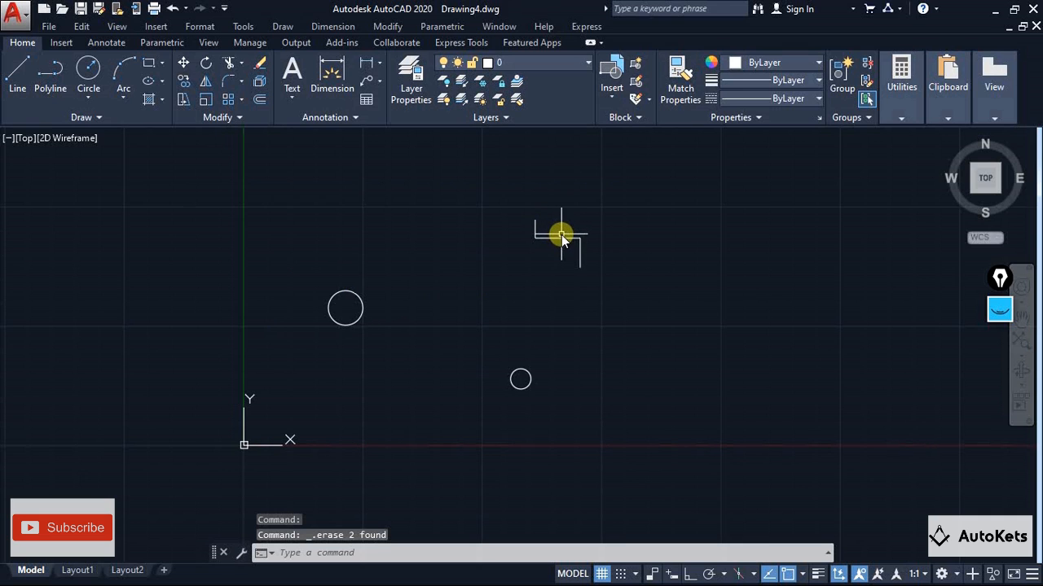
pyautogui.hotkey('ctrl', 'z')
# Erase the two circles and the stepped lines drawn over the plan, and select the PDF underlay by its frame
pyautogui.click(329, 310)
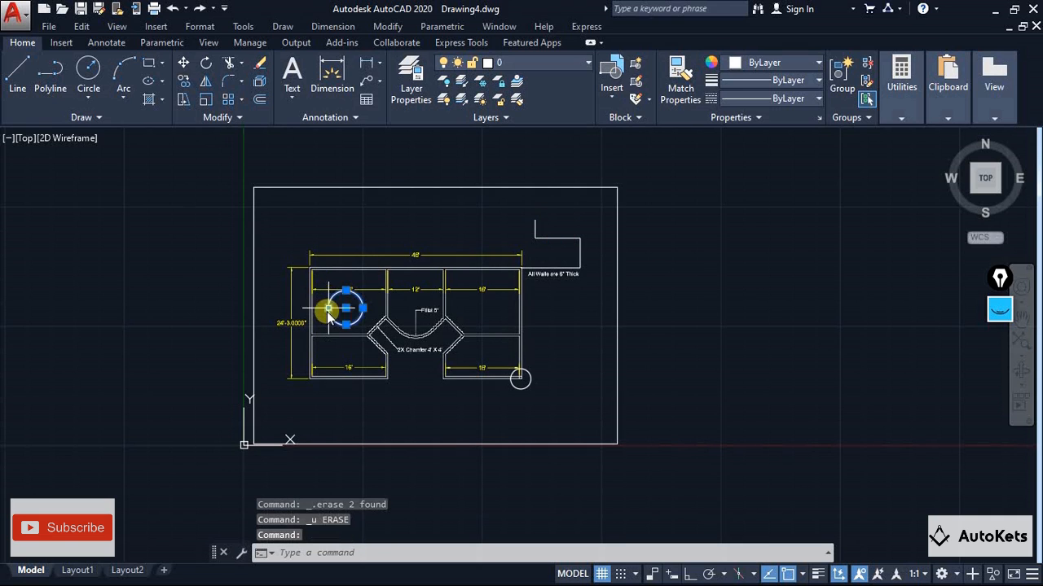
pyautogui.press('Delete')
pyautogui.click(575, 263)
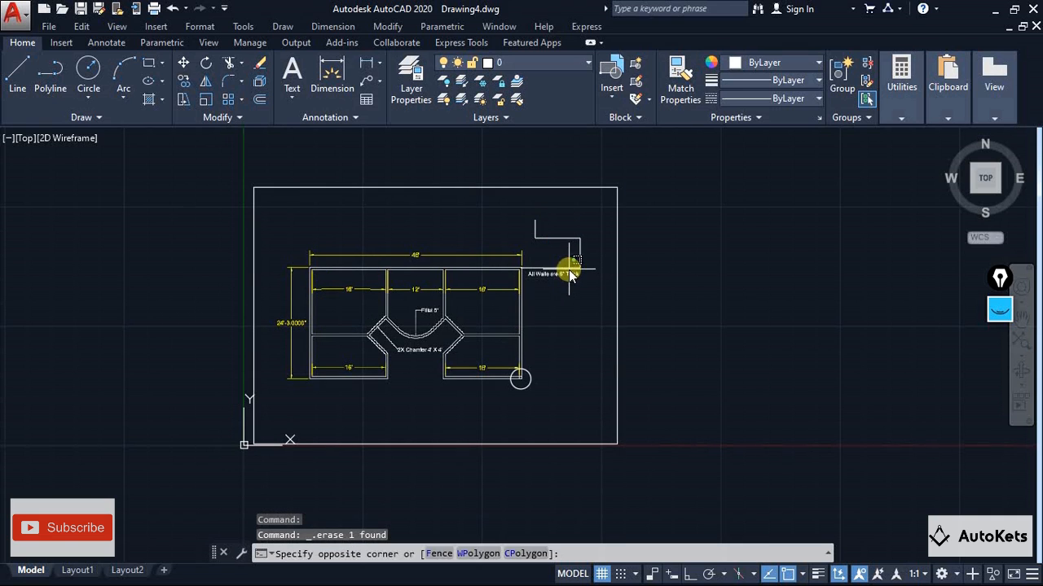
pyautogui.click(589, 265)
pyautogui.click(559, 230)
pyautogui.press('Delete')
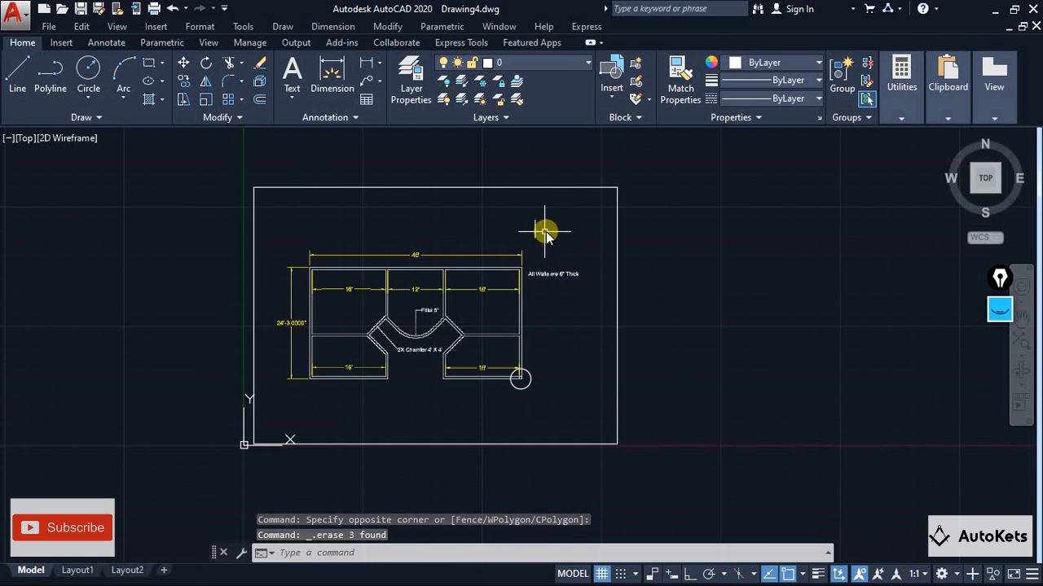
pyautogui.click(521, 388)
pyautogui.press('Delete')
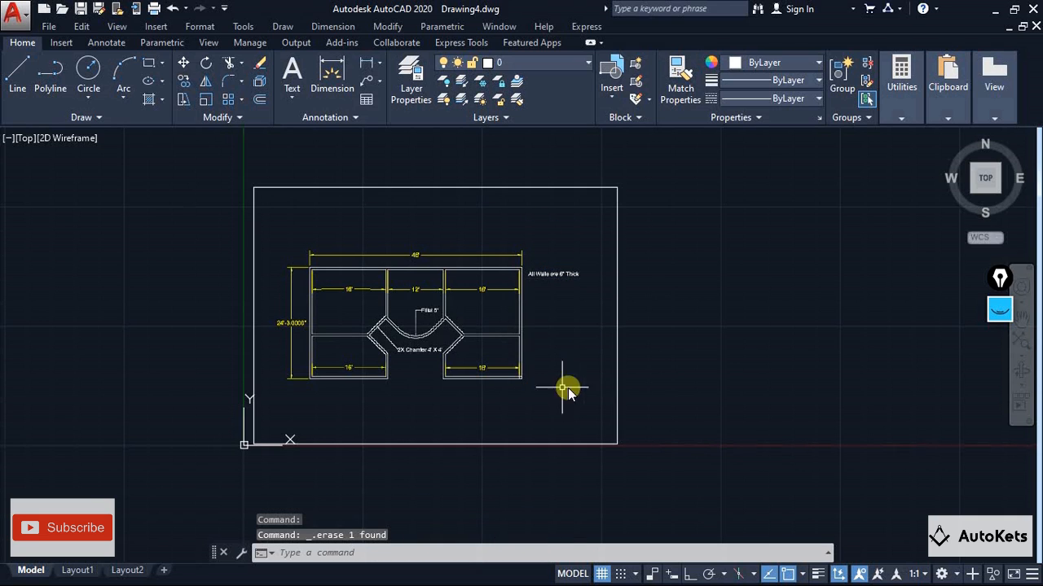
pyautogui.click(360, 189)
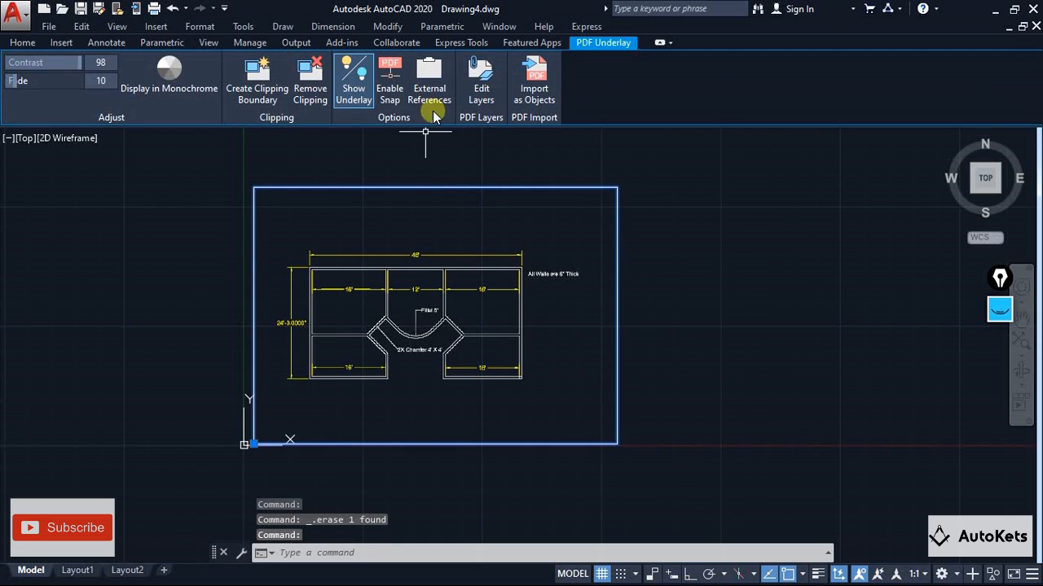
pyautogui.click(534, 96)
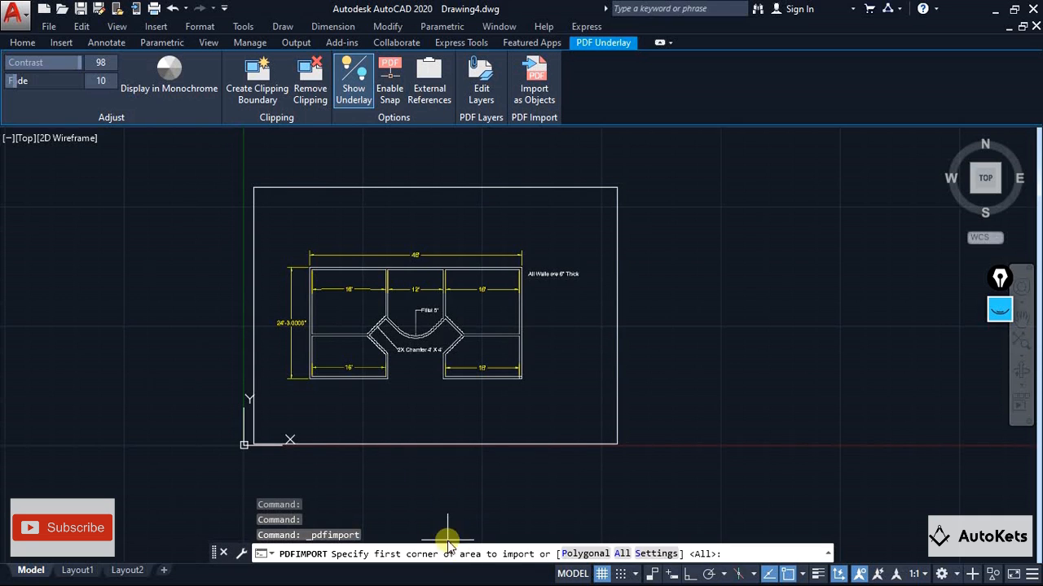
pyautogui.click(529, 81)
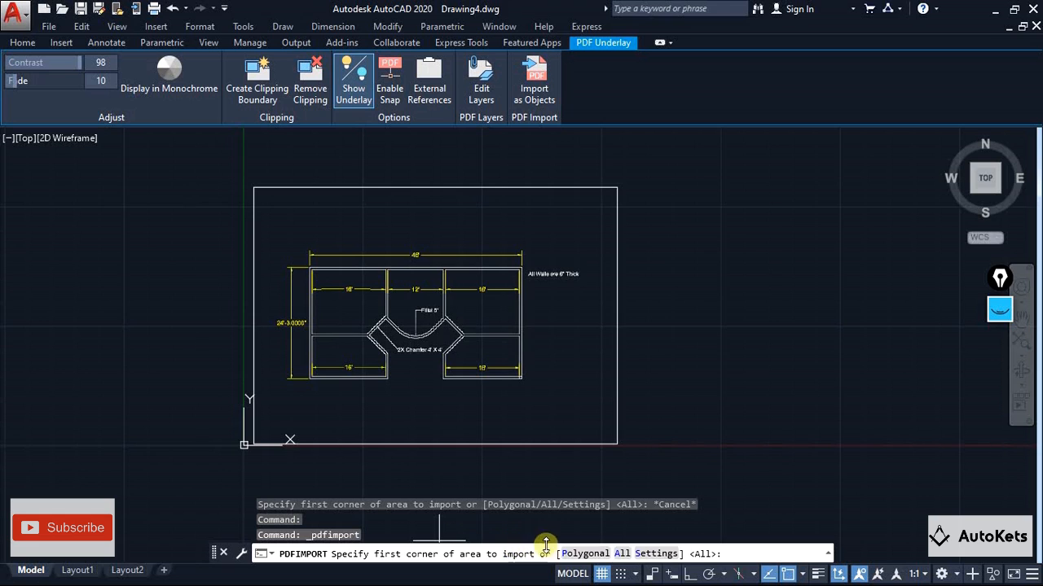
pyautogui.click(583, 554)
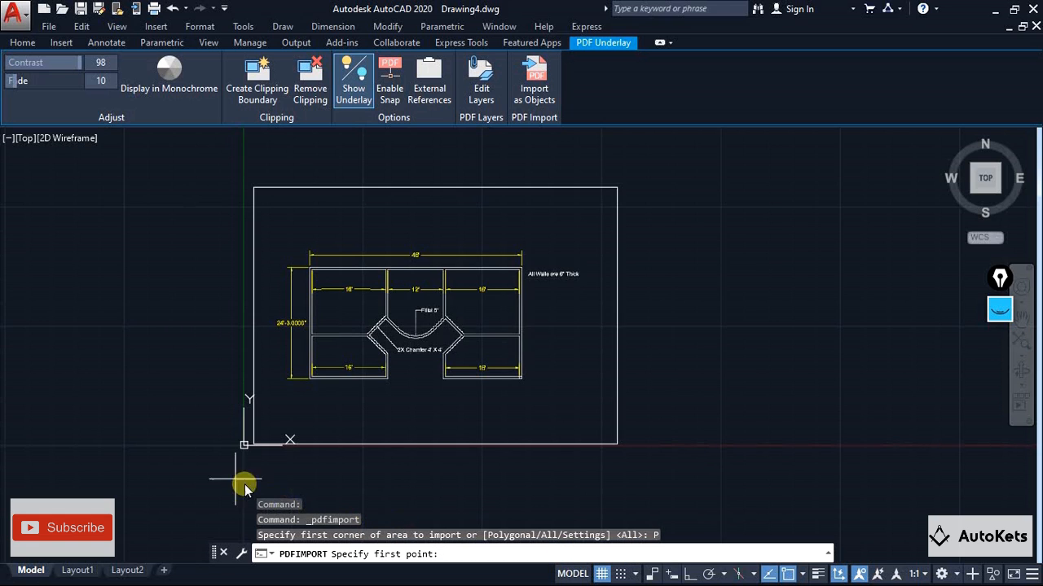
pyautogui.click(255, 188)
pyautogui.press('Escape')
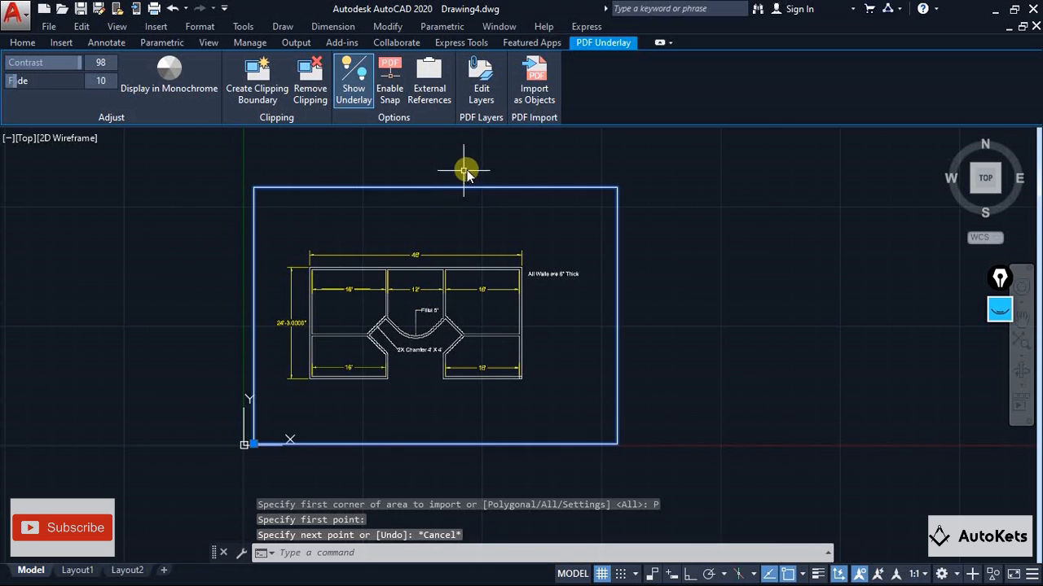
# Import the PDF underlay as objects using a rectangular area from the frame's upper-left to lower-right corner, and unload the underlay
pyautogui.click(548, 94)
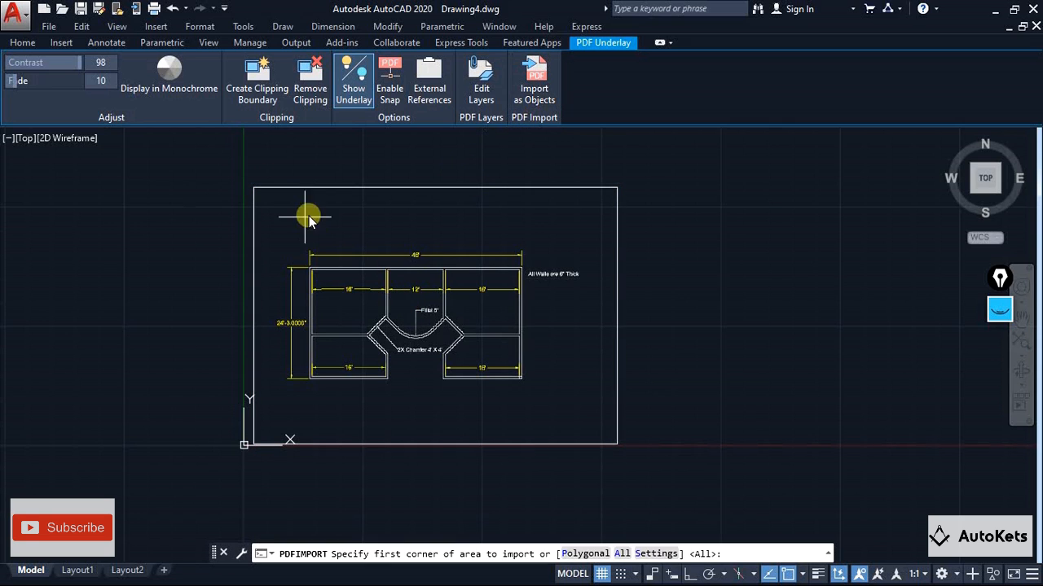
pyautogui.click(255, 188)
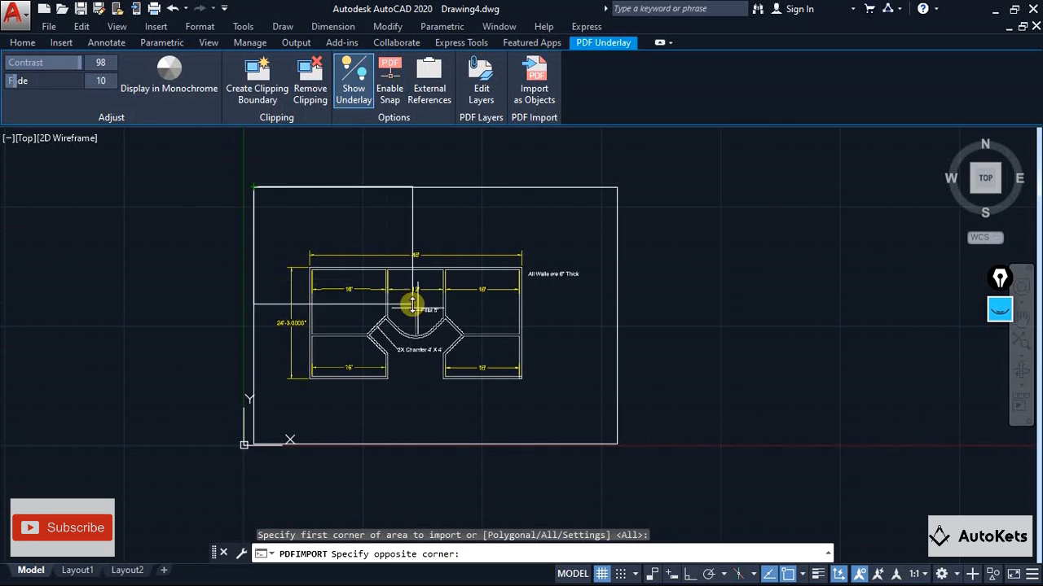
pyautogui.click(617, 443)
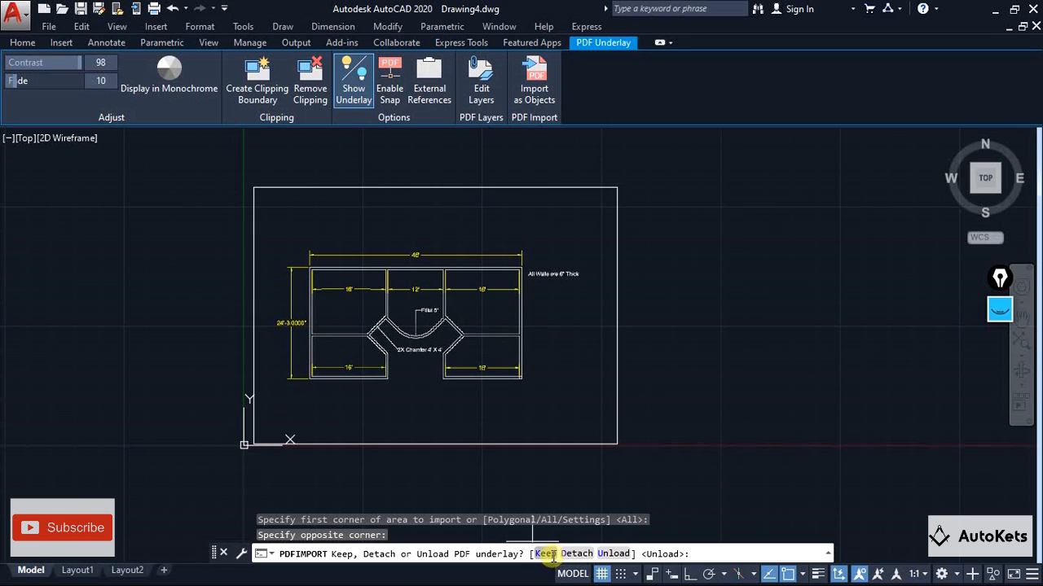
pyautogui.click(611, 554)
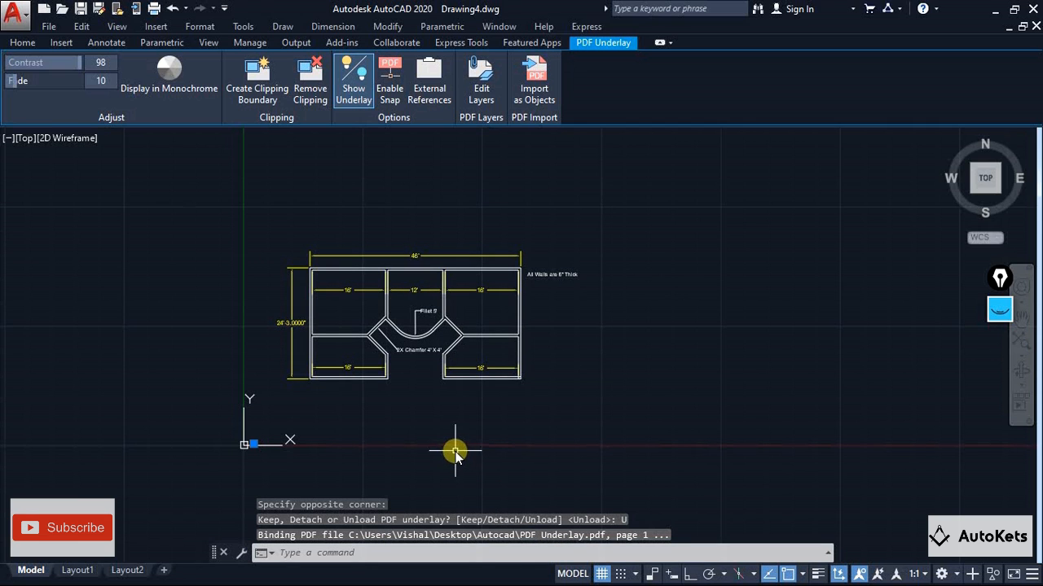
# Inspect the imported plan objects, select the outer wall outline as a check, and clear the selection
pyautogui.scroll(4, 294, 349)
pyautogui.moveTo(291, 349); pyautogui.dragTo(352, 396, button='middle')
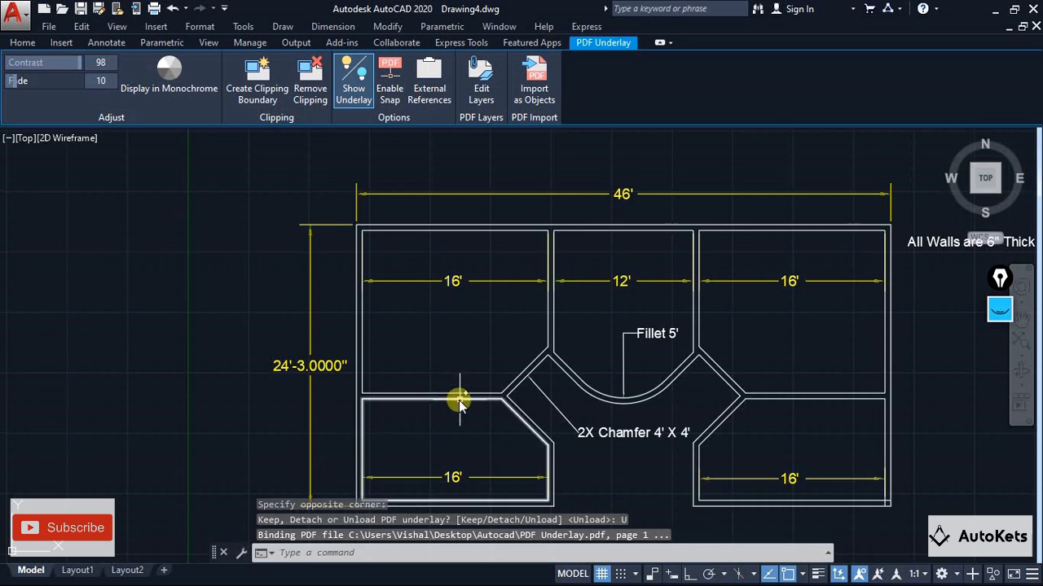
pyautogui.scroll(-4, 461, 400)
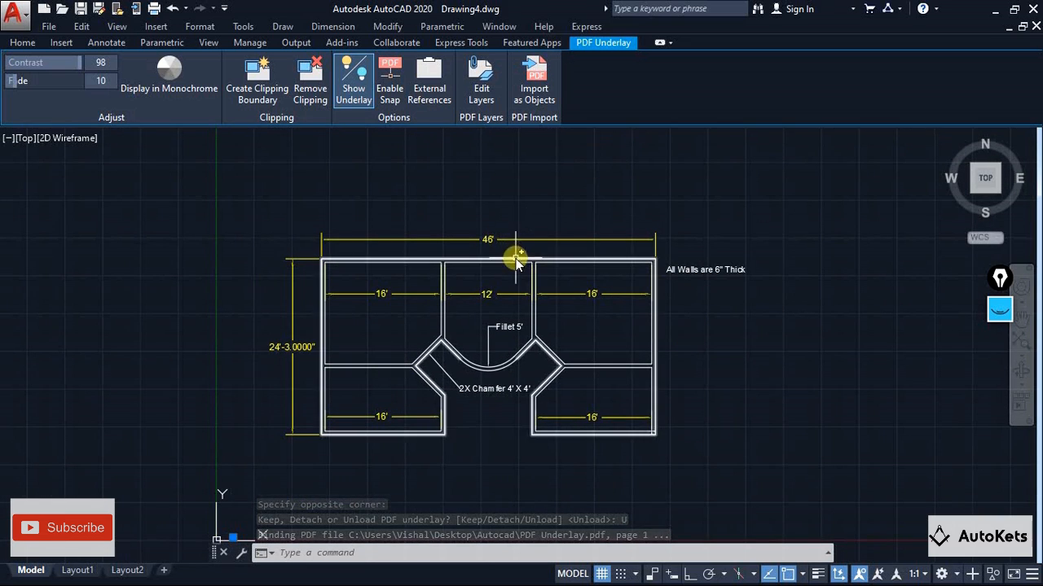
pyautogui.click(575, 259)
pyautogui.press('Escape')
pyautogui.press('Escape')
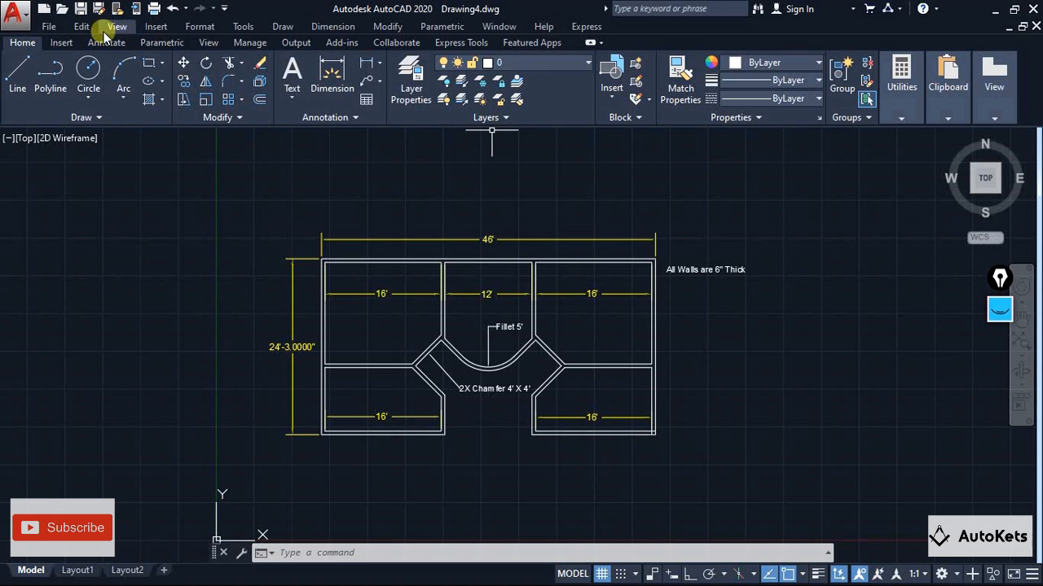
# Detach the unloaded PDF underlay from the drawing in the External References palette, and close the palette
pyautogui.click(63, 41)
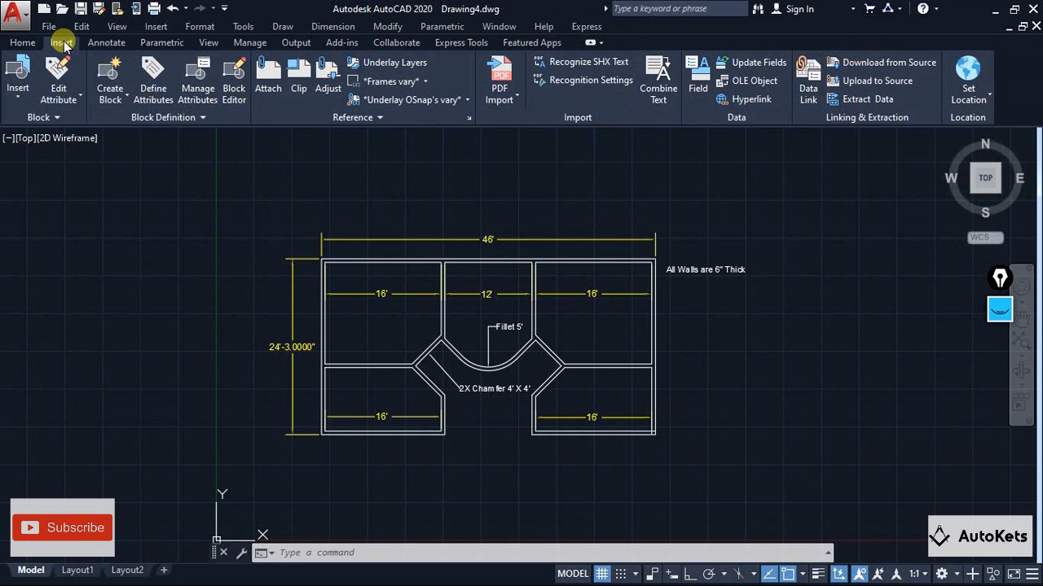
pyautogui.click(22, 42)
pyautogui.click(155, 26)
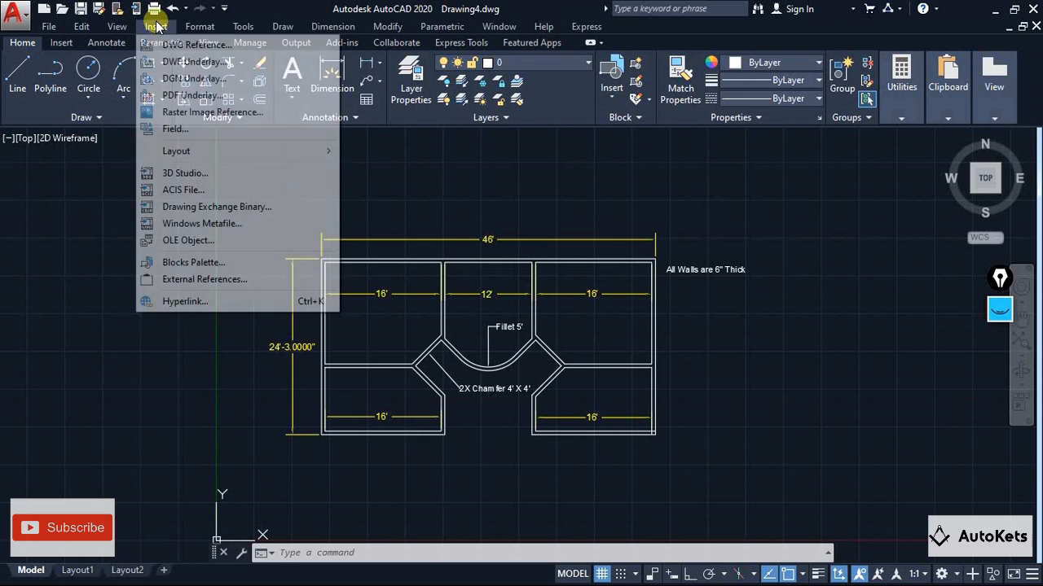
pyautogui.click(193, 282)
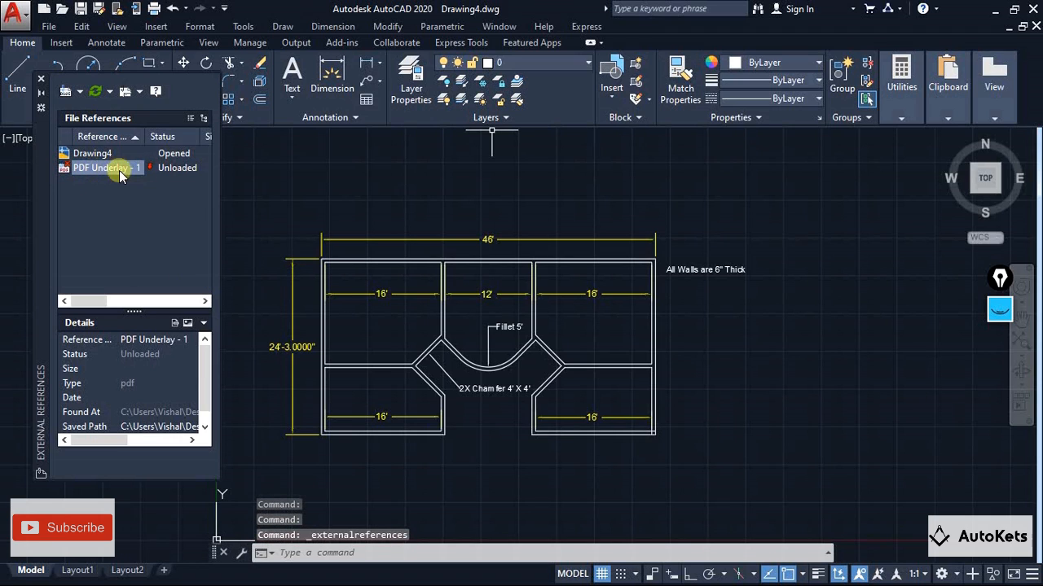
pyautogui.moveTo(163, 171)
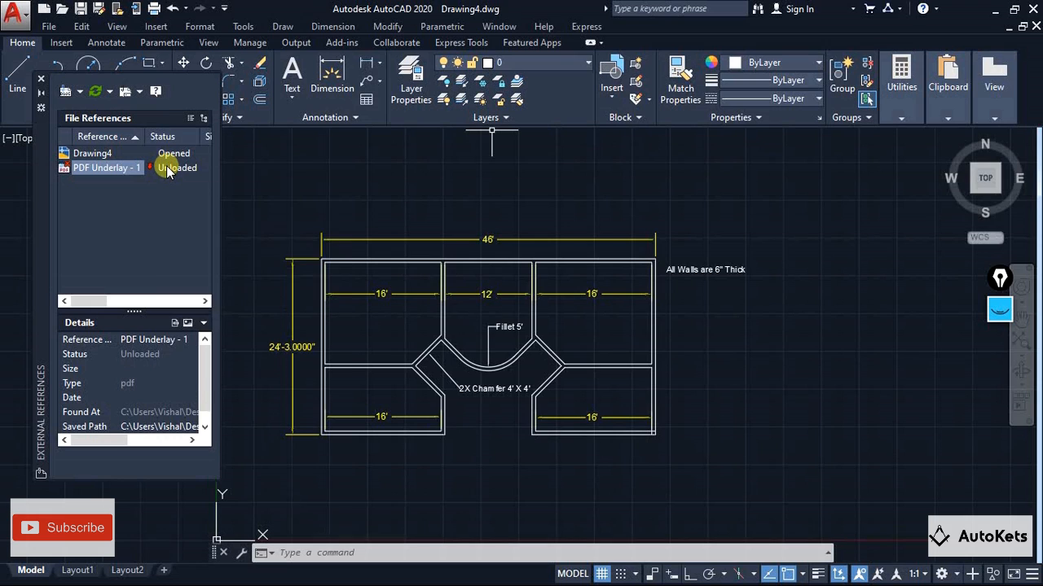
pyautogui.rightClick(166, 167)
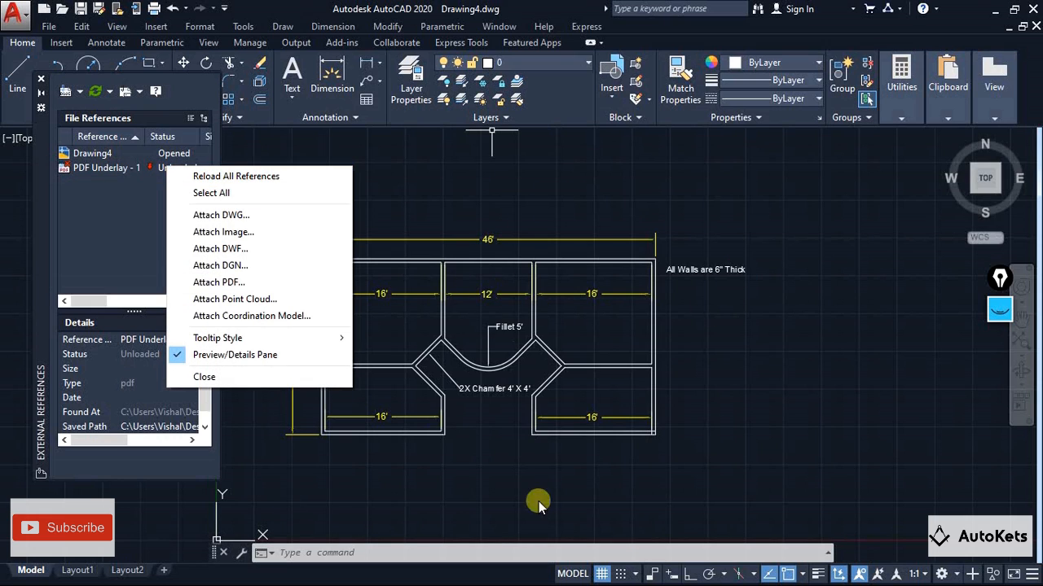
pyautogui.click(154, 198)
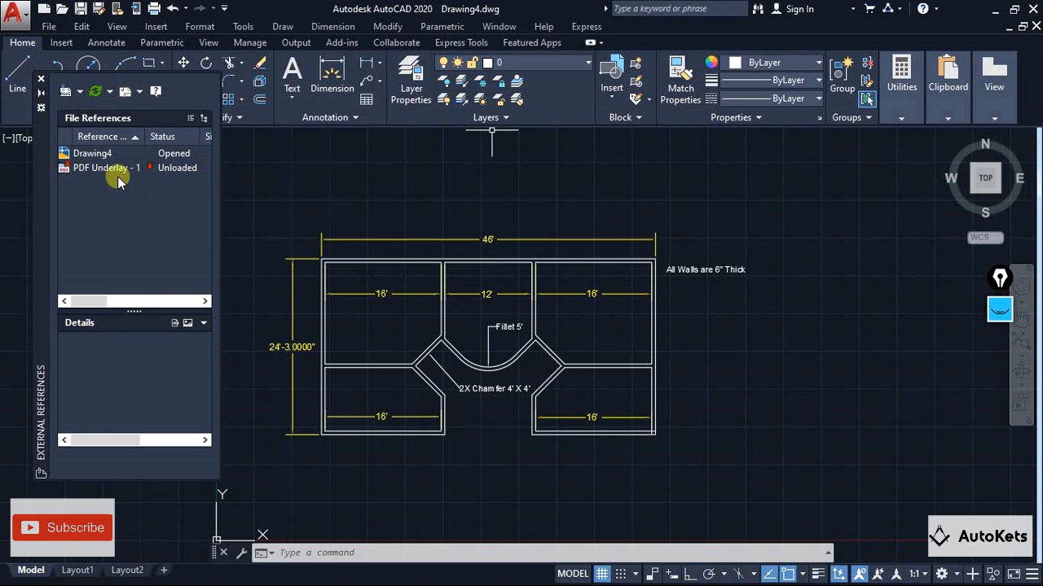
pyautogui.click(106, 168)
pyautogui.rightClick(114, 169)
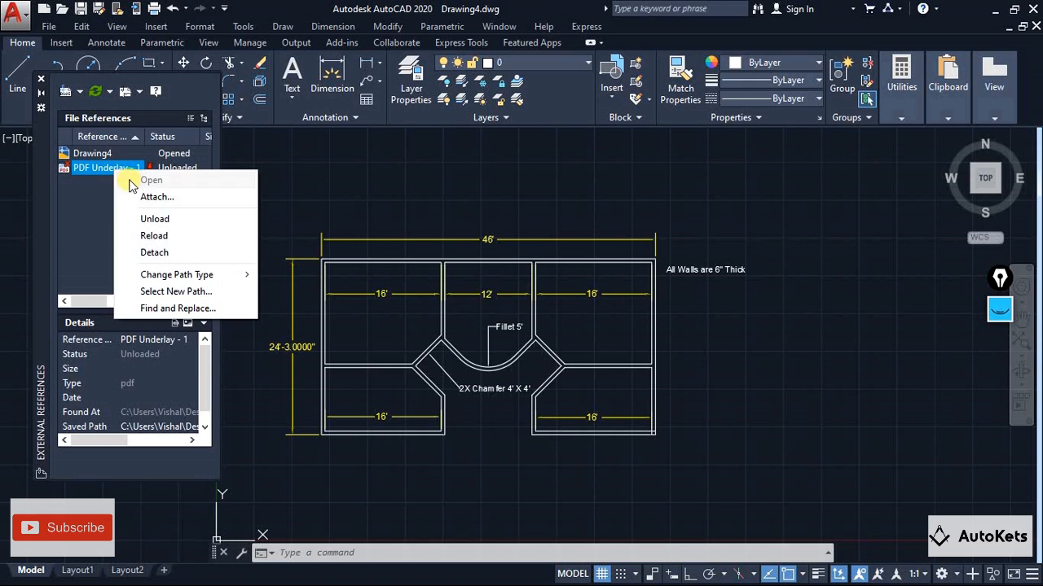
pyautogui.click(154, 253)
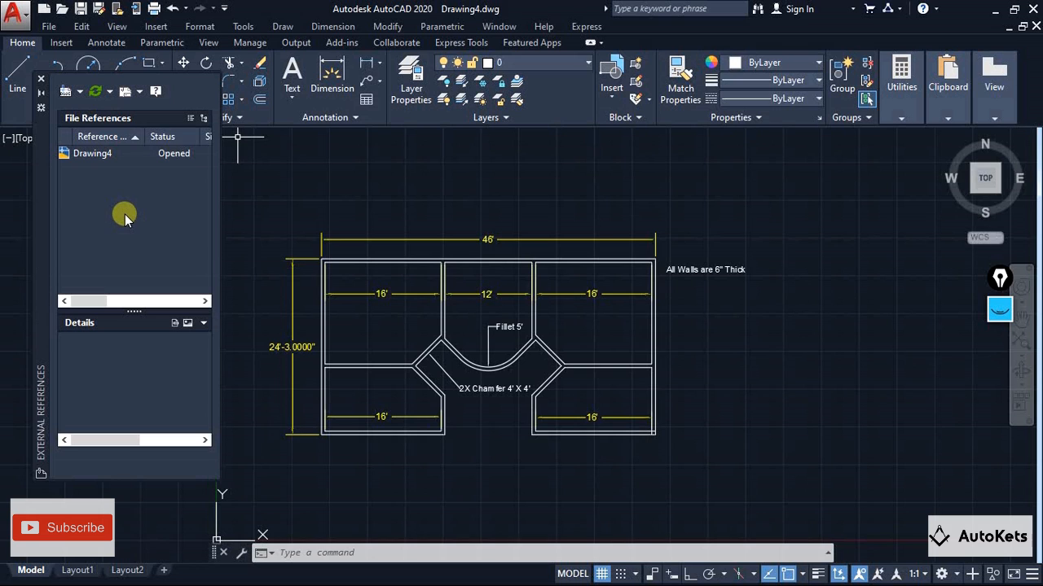
pyautogui.click(41, 79)
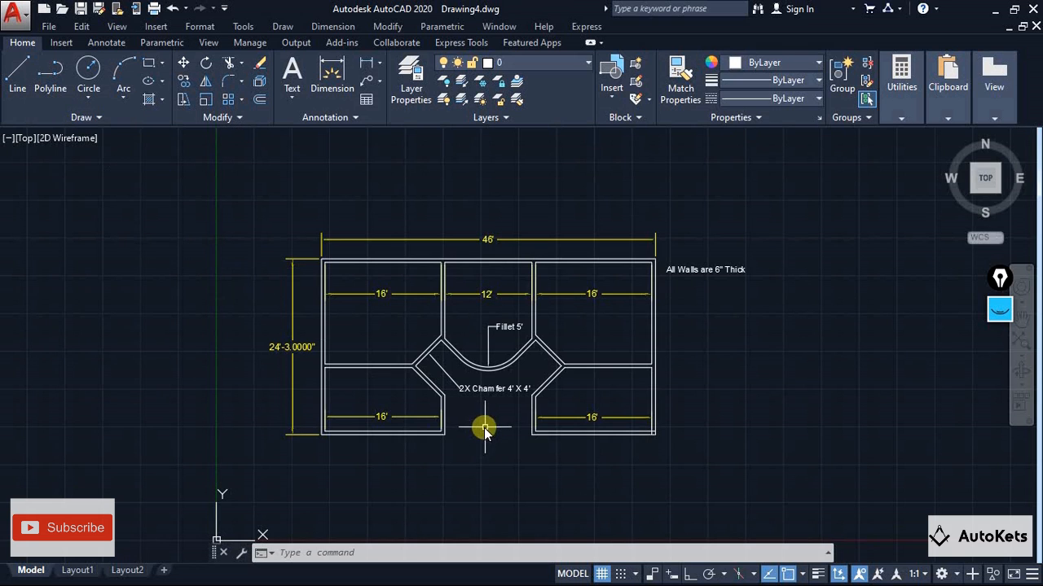
pyautogui.scroll(-2, 486, 427)
pyautogui.moveTo(486, 424); pyautogui.dragTo(401, 384, button='middle')
pyautogui.scroll(2, 538, 420)
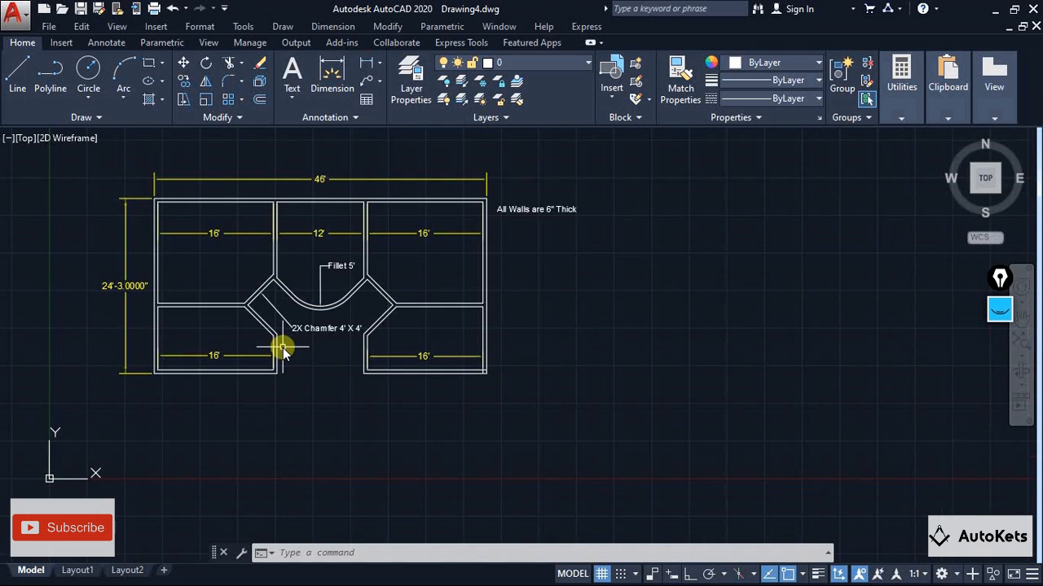
pyautogui.moveTo(282, 348); pyautogui.dragTo(374, 409, button='middle')
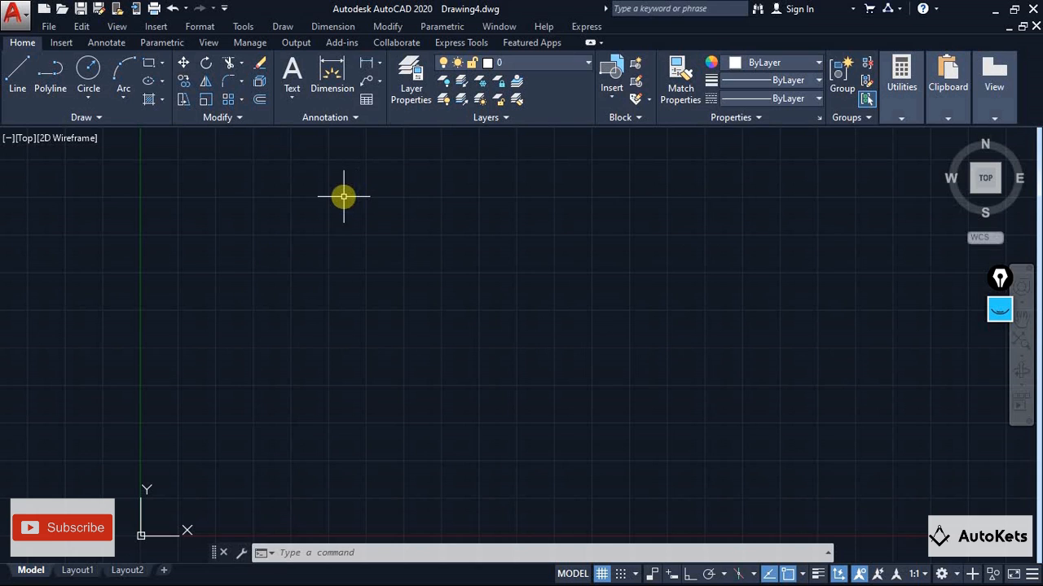
# Open the External References palette and review the file types that can be attached
pyautogui.click(155, 27)
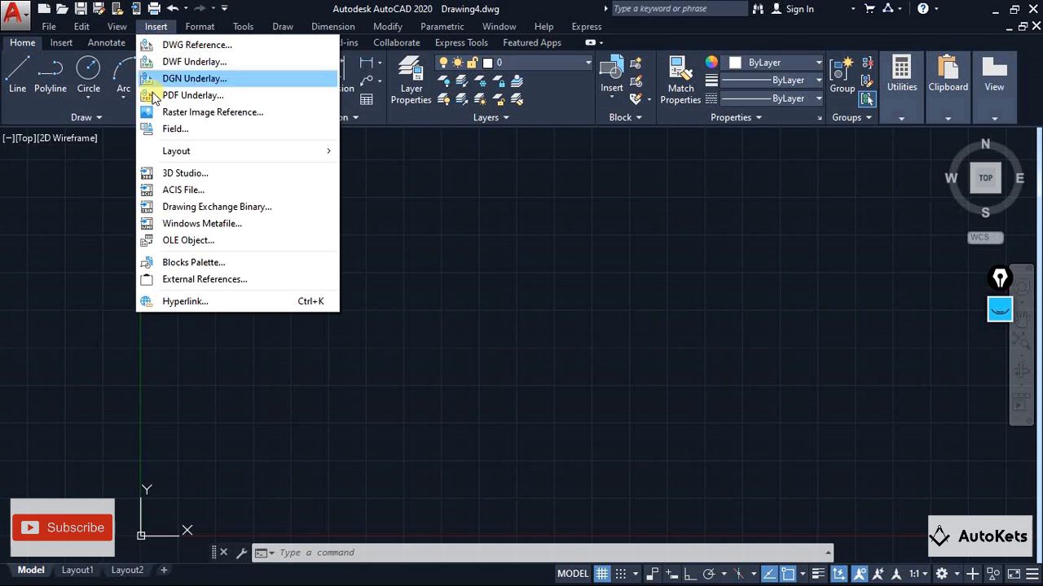
pyautogui.click(186, 280)
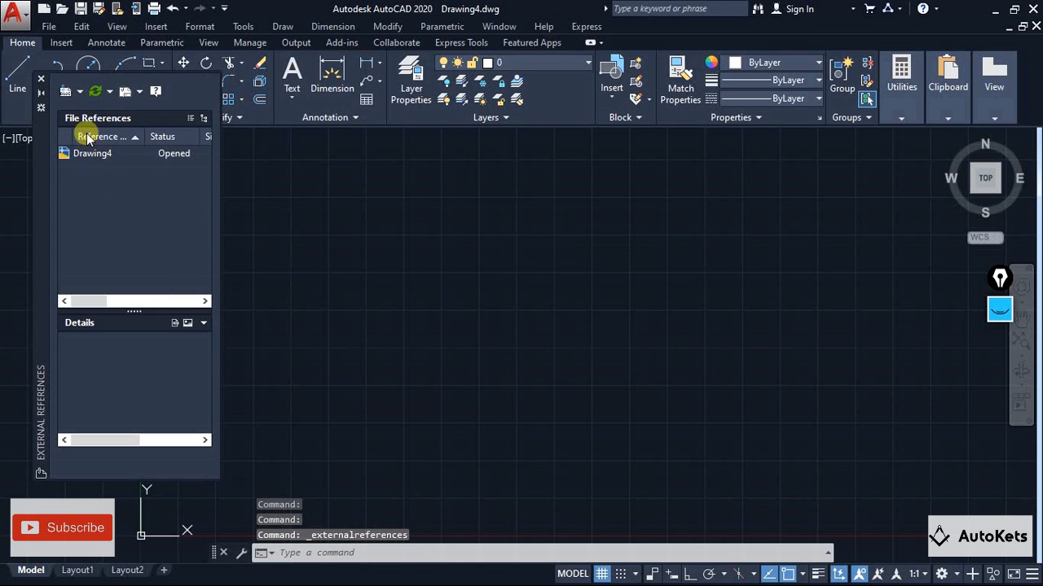
pyautogui.click(79, 92)
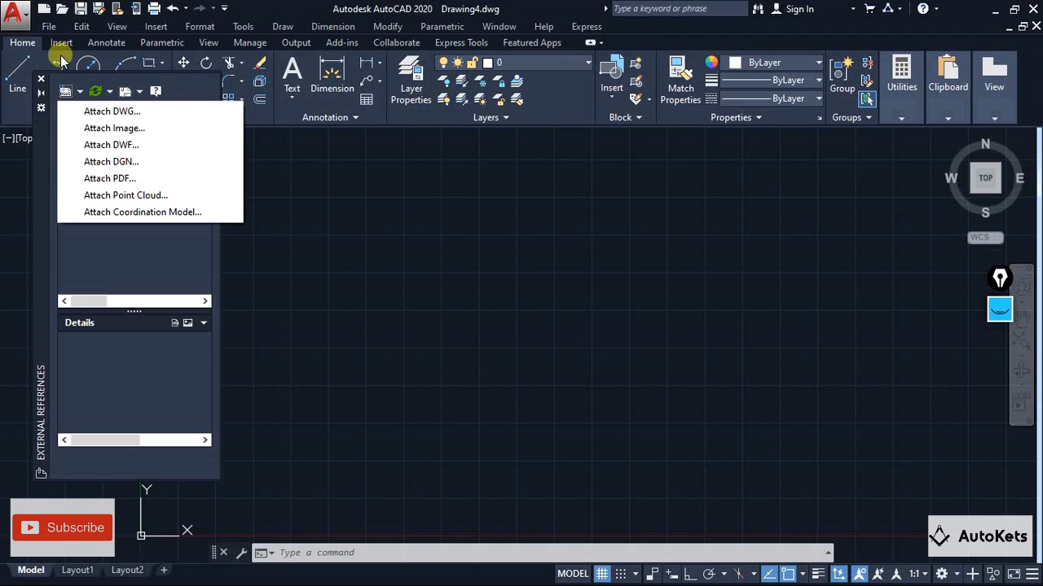
# Start a raster image reference and open the CAR image from the Autocad folder on the Desktop
pyautogui.click(154, 26)
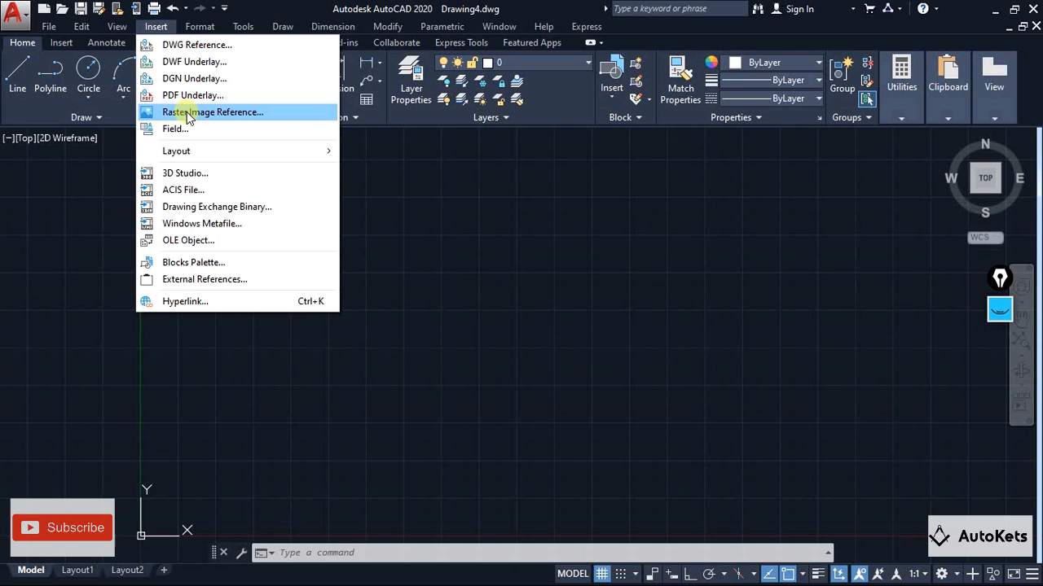
pyautogui.click(187, 116)
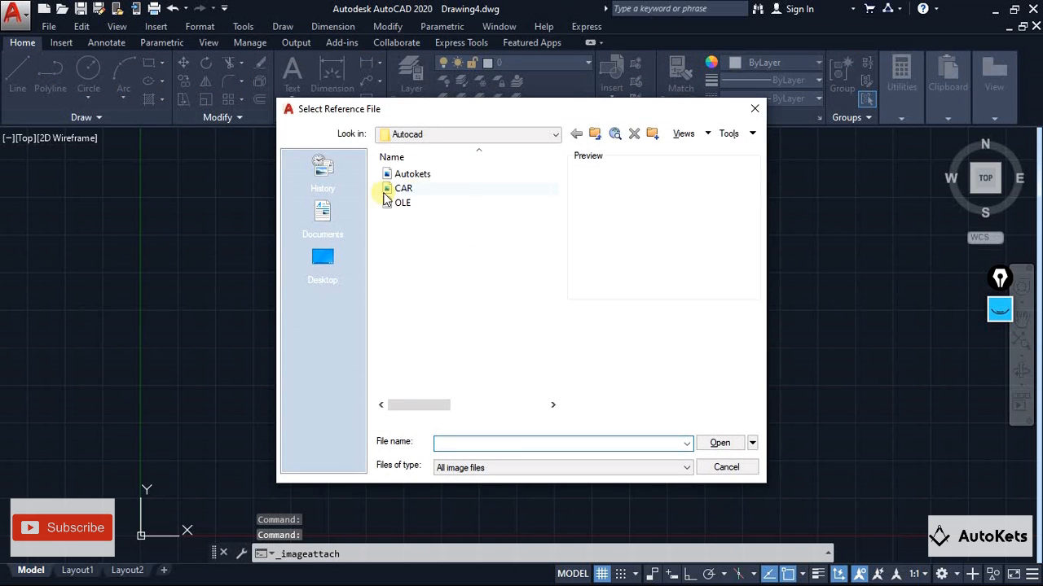
pyautogui.click(320, 269)
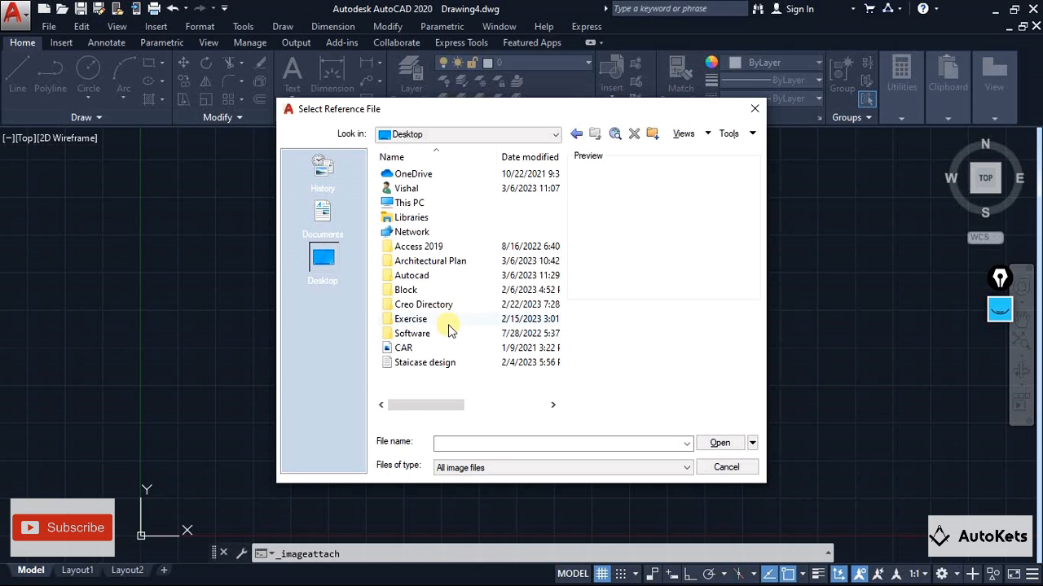
pyautogui.doubleClick(438, 279)
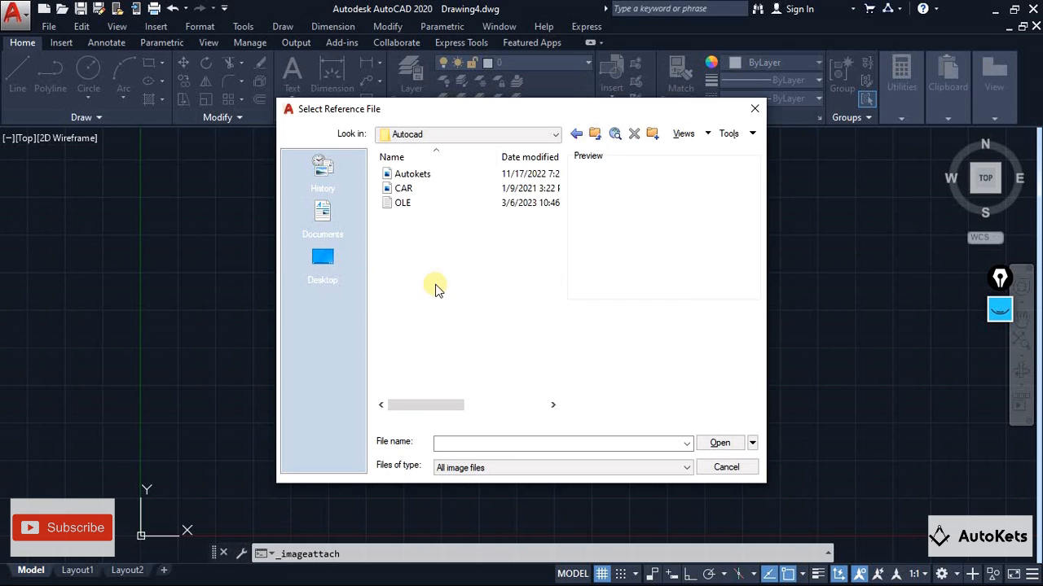
pyautogui.click(418, 192)
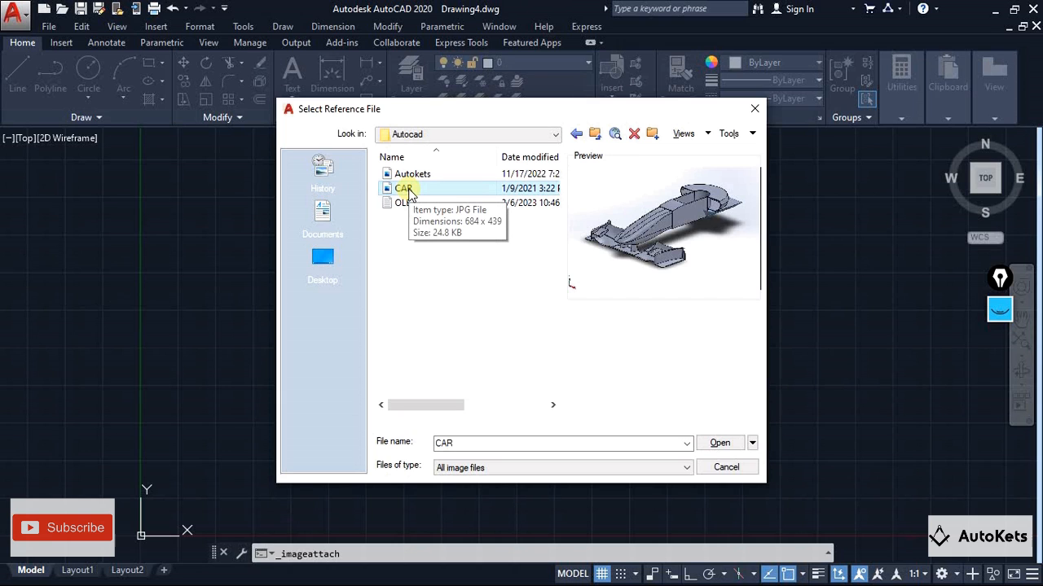
pyautogui.click(718, 443)
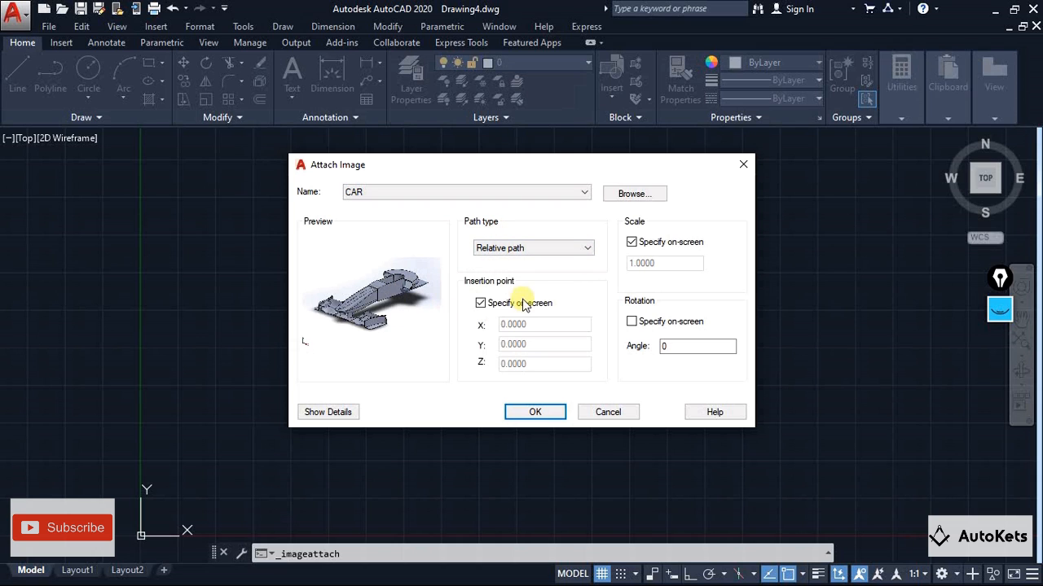
# Attach the CAR image at scale 1 with a rotation angle of 20, picking its insertion point in the empty drawing area
pyautogui.click(635, 245)
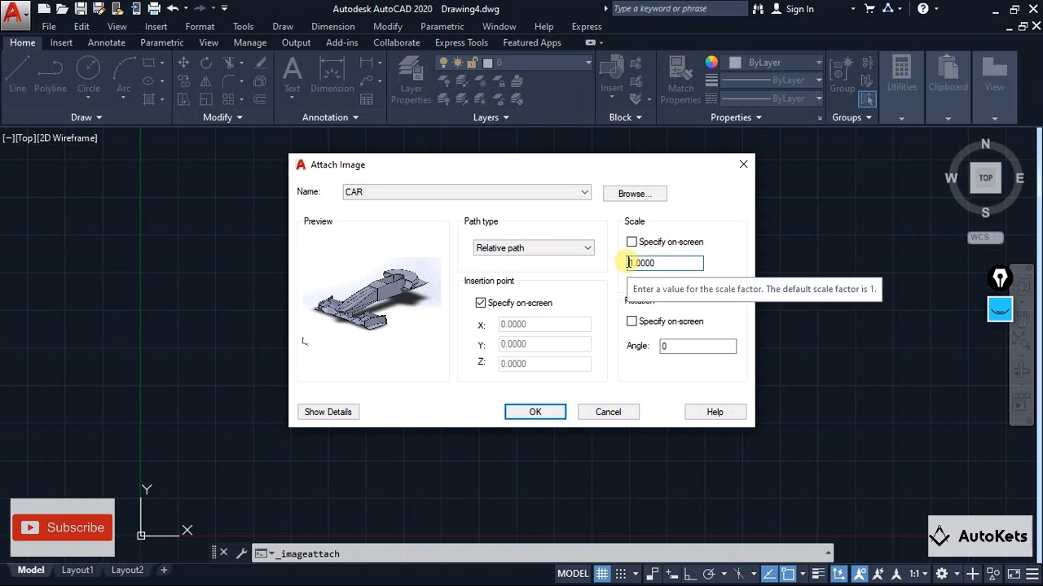
pyautogui.click(481, 303)
pyautogui.click(502, 324)
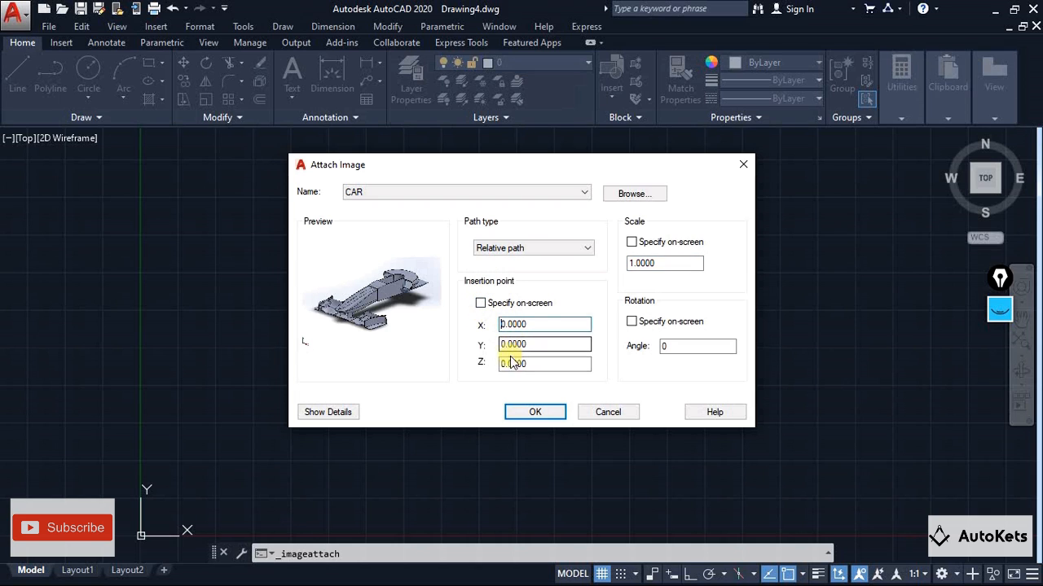
pyautogui.click(481, 303)
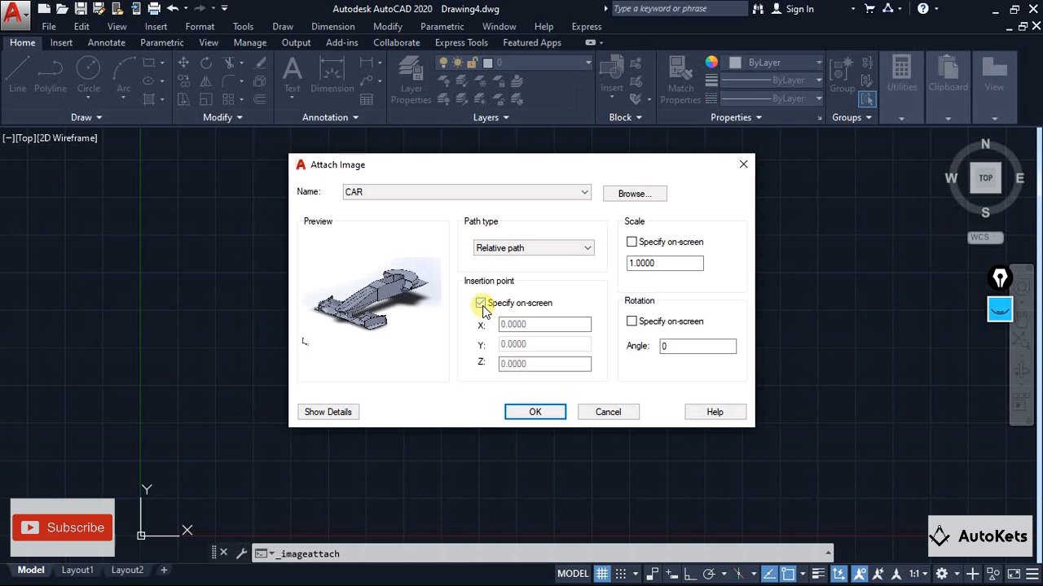
pyautogui.click(632, 322)
pyautogui.click(668, 345)
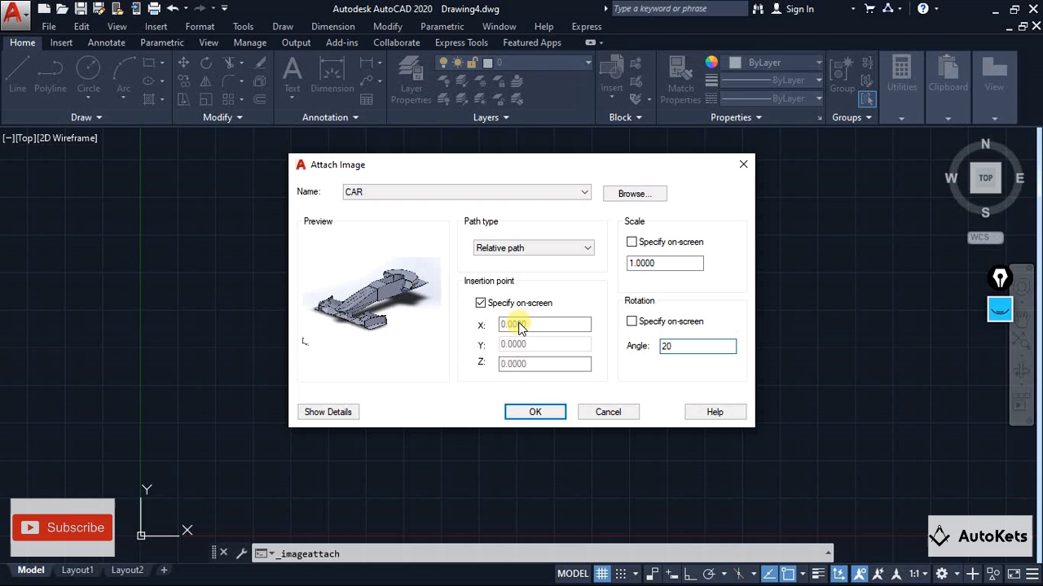
pyautogui.click(533, 412)
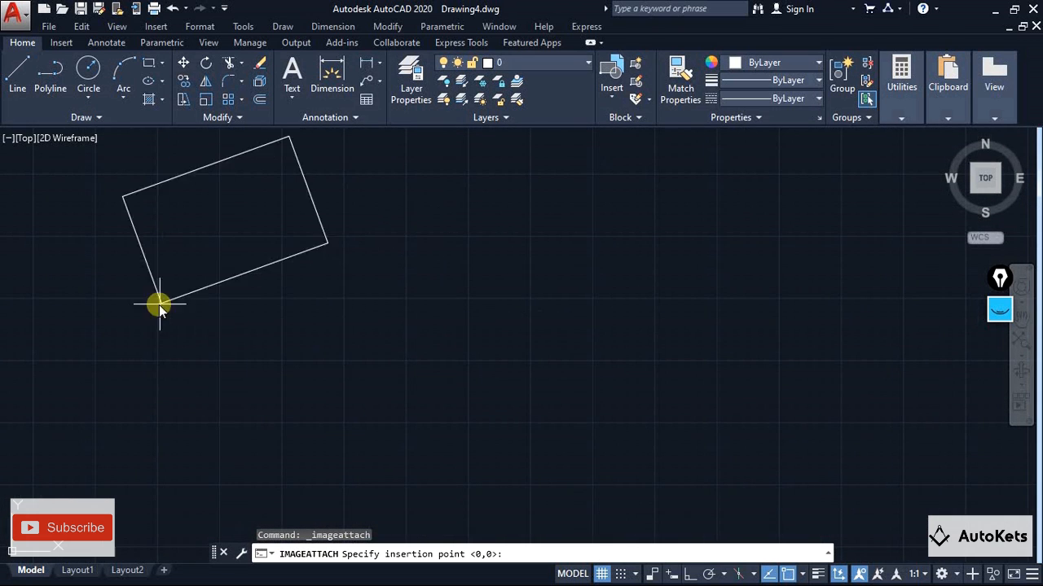
pyautogui.click(307, 400)
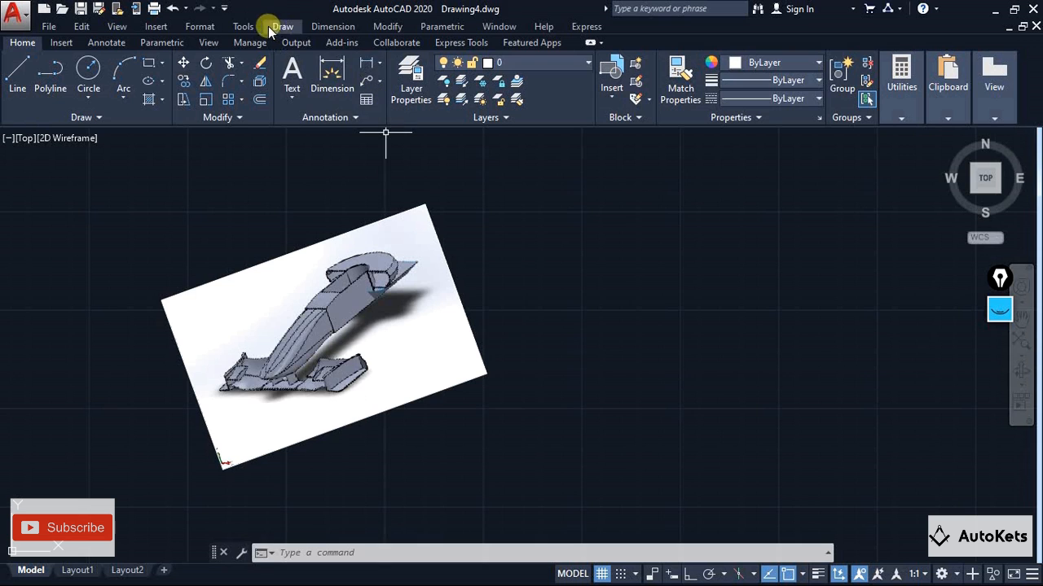
# Attach the Autokets image at scale 1 and rotation angle 0, placing it to the right of the car image
pyautogui.click(158, 29)
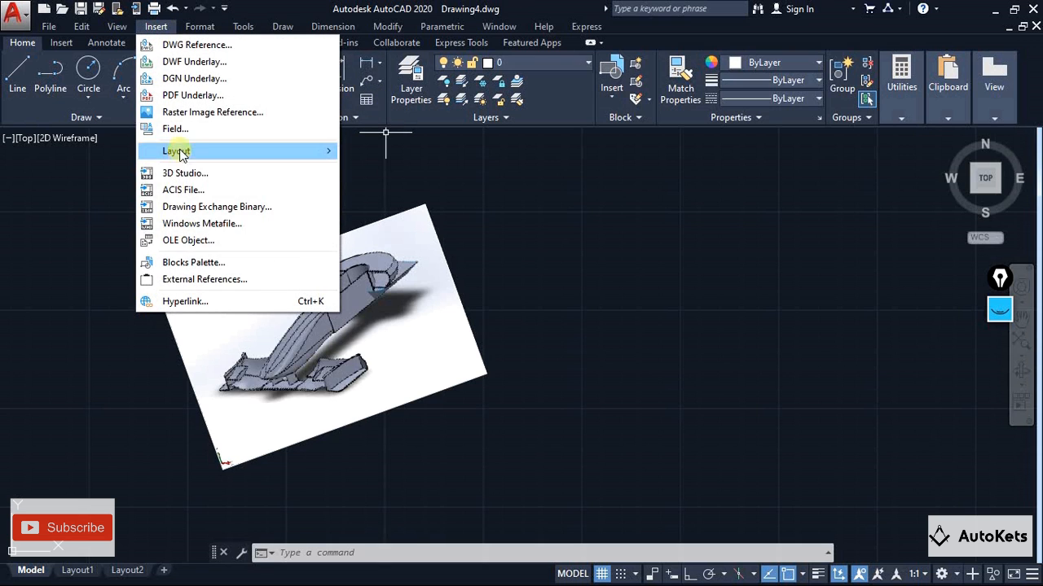
pyautogui.click(182, 112)
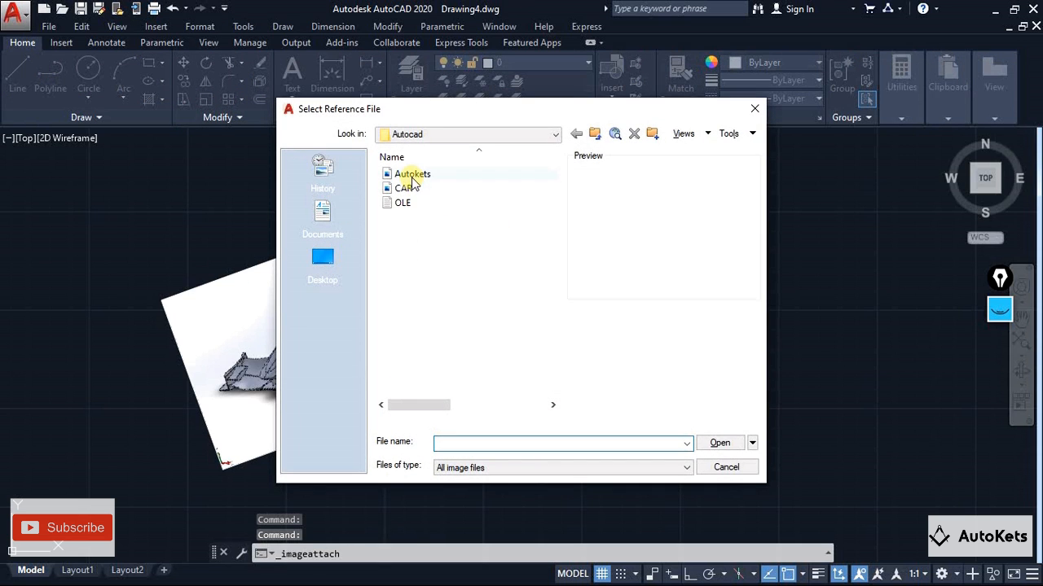
pyautogui.click(409, 175)
pyautogui.click(720, 441)
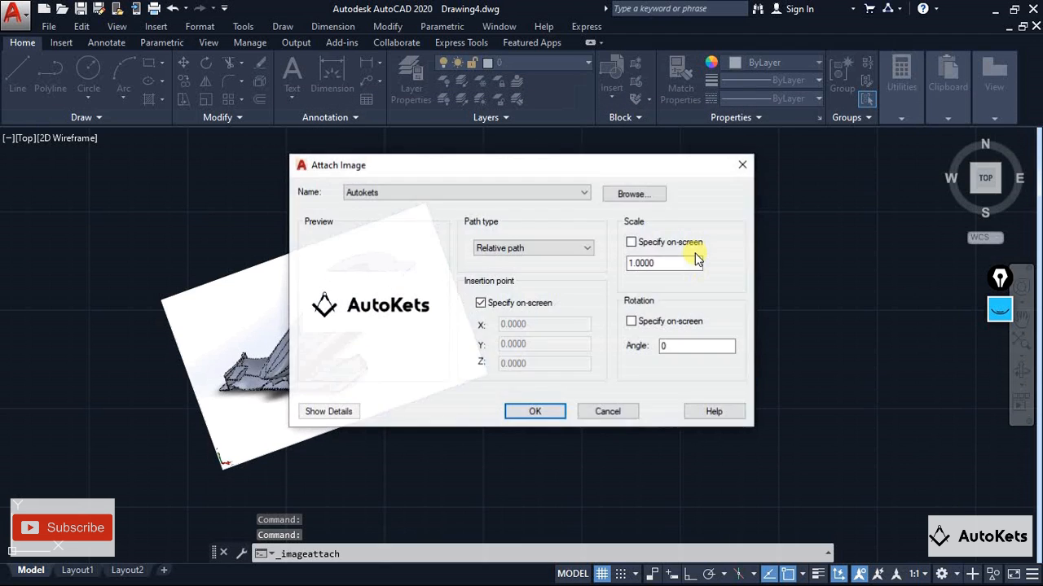
pyautogui.click(531, 412)
pyautogui.click(626, 339)
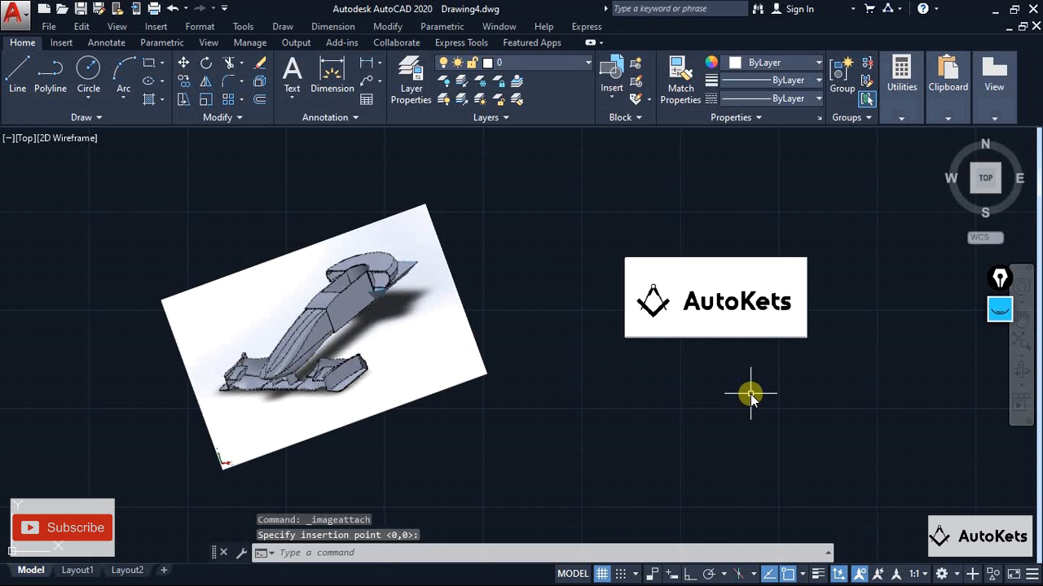
pyautogui.press('Escape')
pyautogui.press('Escape')
pyautogui.moveTo(750, 395); pyautogui.dragTo(710, 385, button='middle')
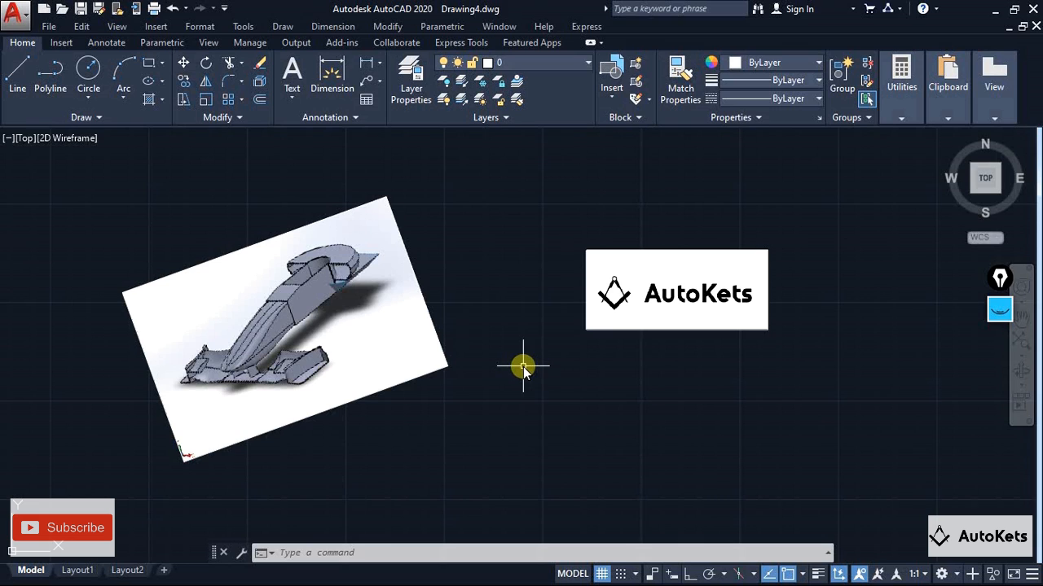
# Set the car image's brightness to 57, contrast to 54 and fade to 36
pyautogui.click(240, 251)
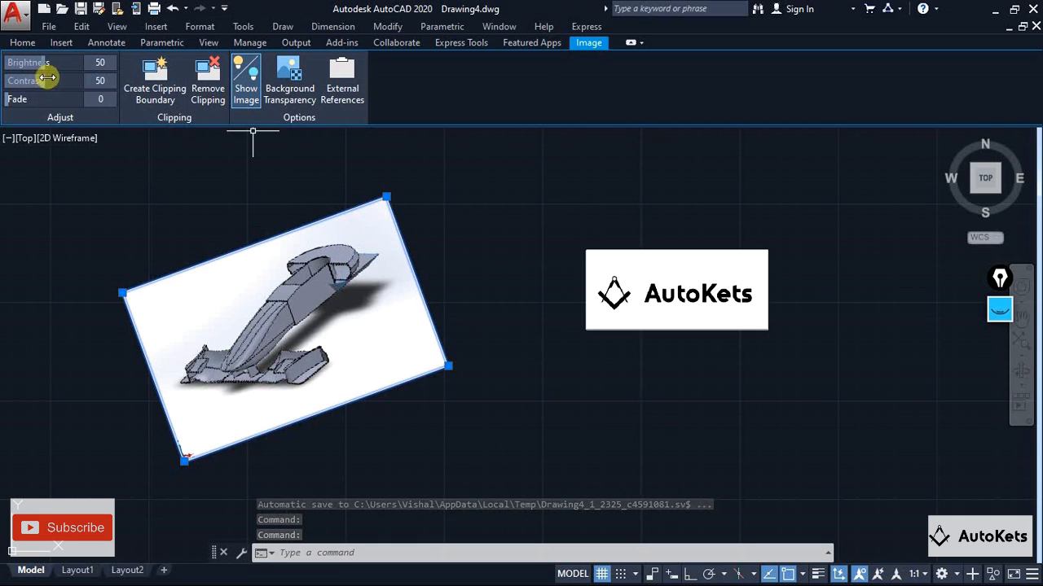
pyautogui.moveTo(34, 82)
pyautogui.mouseDown()
pyautogui.moveTo(83, 80)
pyautogui.moveTo(41, 79)
pyautogui.moveTo(63, 65)
pyautogui.moveTo(45, 64)
pyautogui.mouseUp()
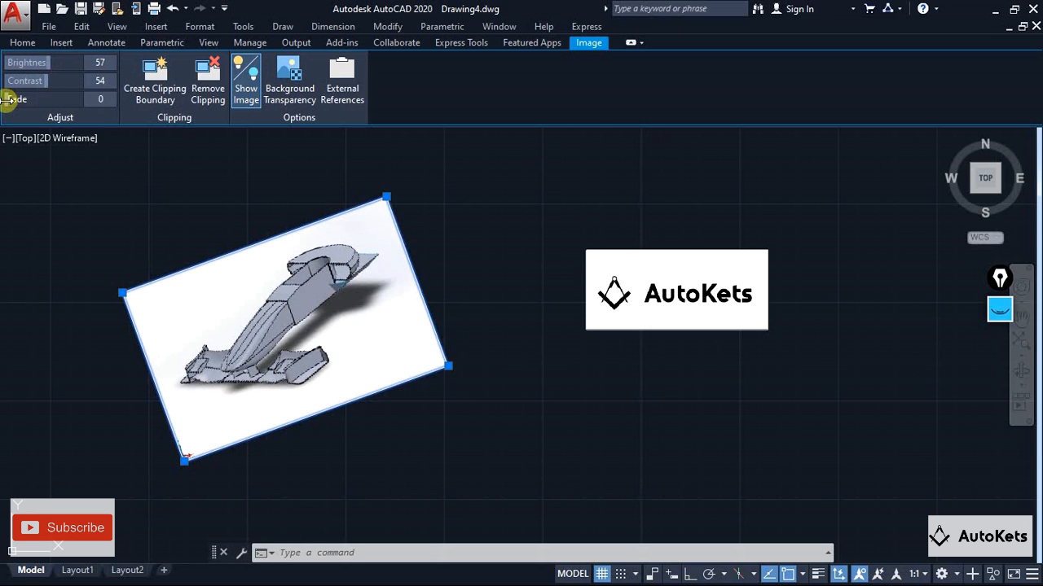
pyautogui.moveTo(8, 99); pyautogui.dragTo(52, 99)
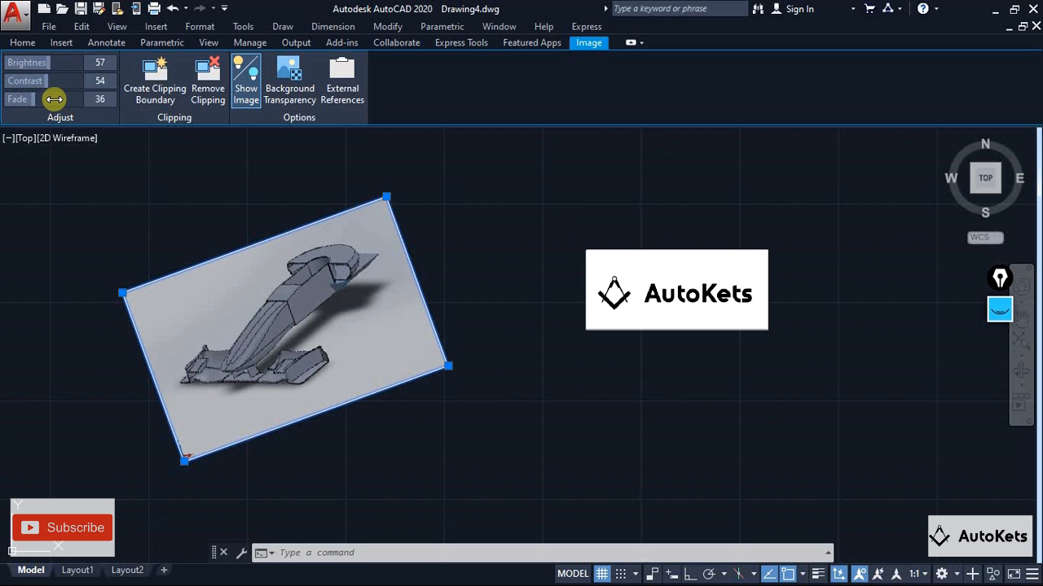
# Clip the car image with a rectangular boundary around the front of the car, and remove that clipping again
pyautogui.click(153, 79)
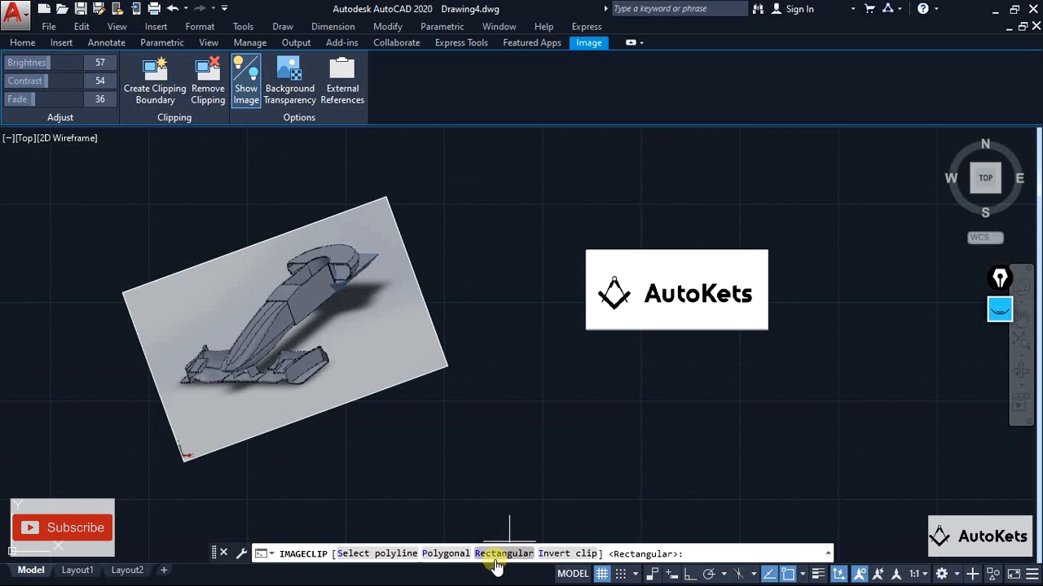
pyautogui.write('R')
pyautogui.press('Return')
pyautogui.click(159, 300)
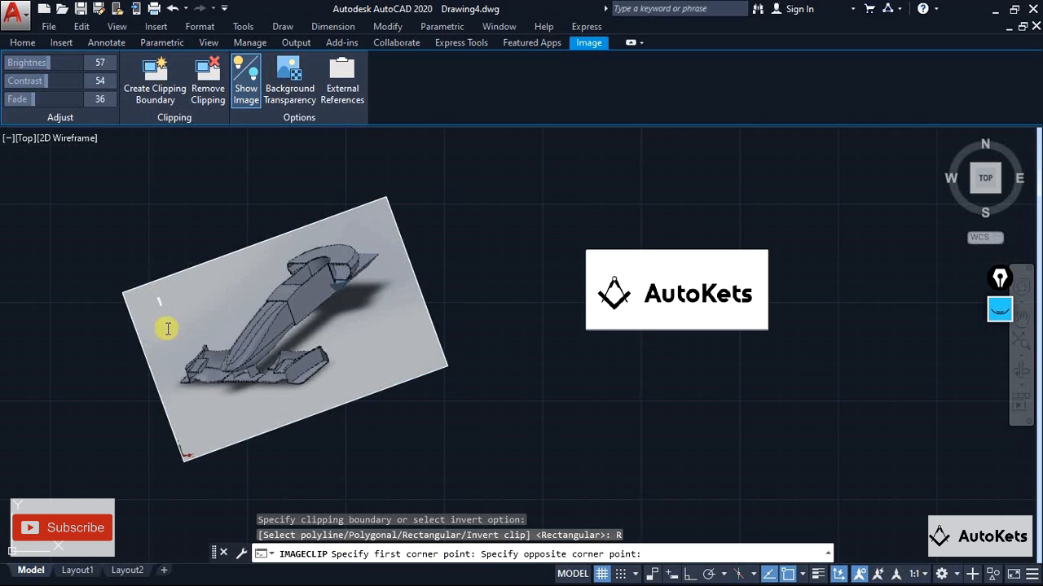
pyautogui.click(345, 372)
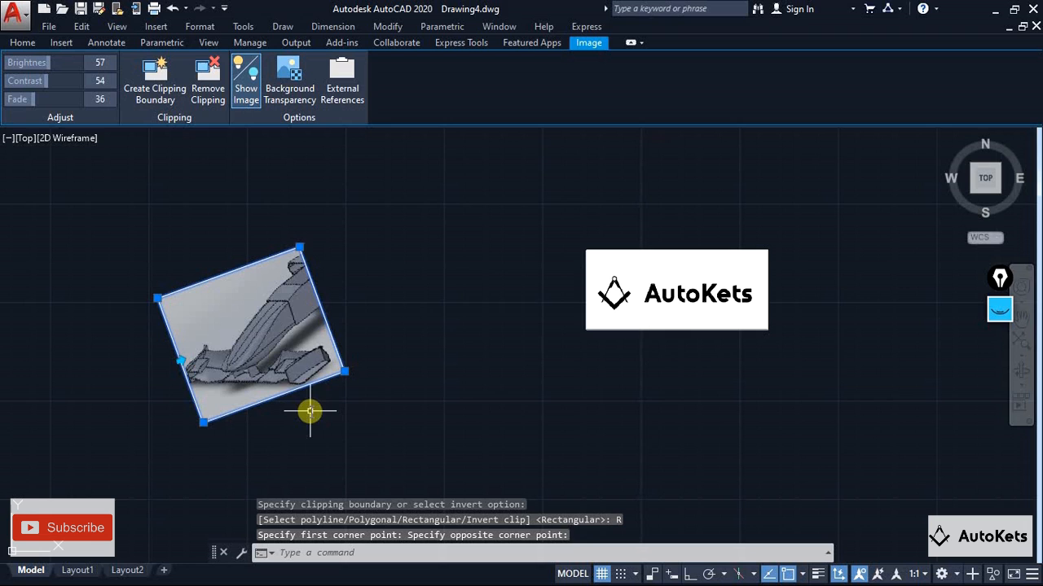
pyautogui.click(215, 98)
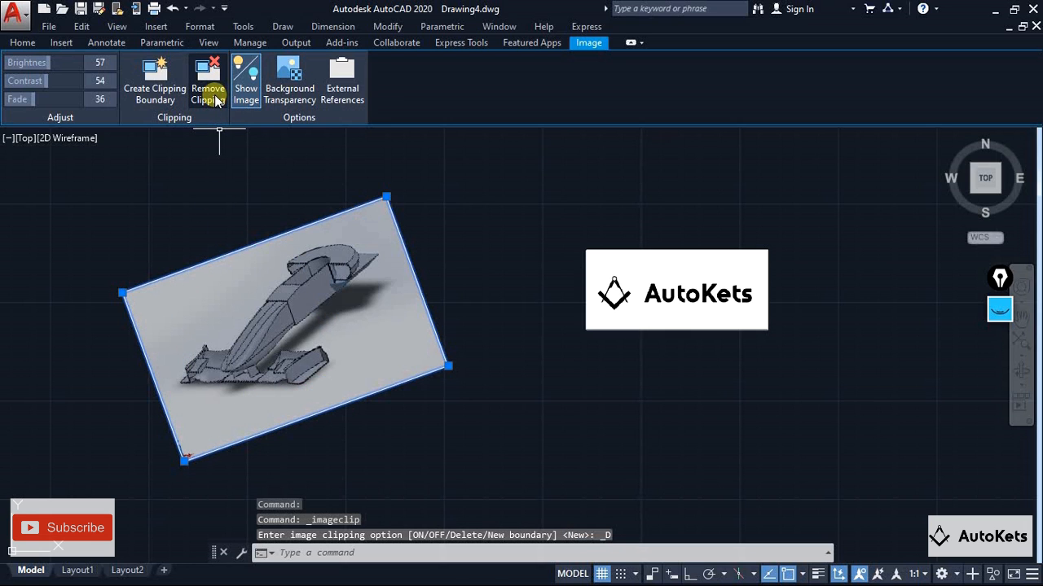
# Switch the car image's display off and on, and toggle its background transparency on and off
pyautogui.click(247, 88)
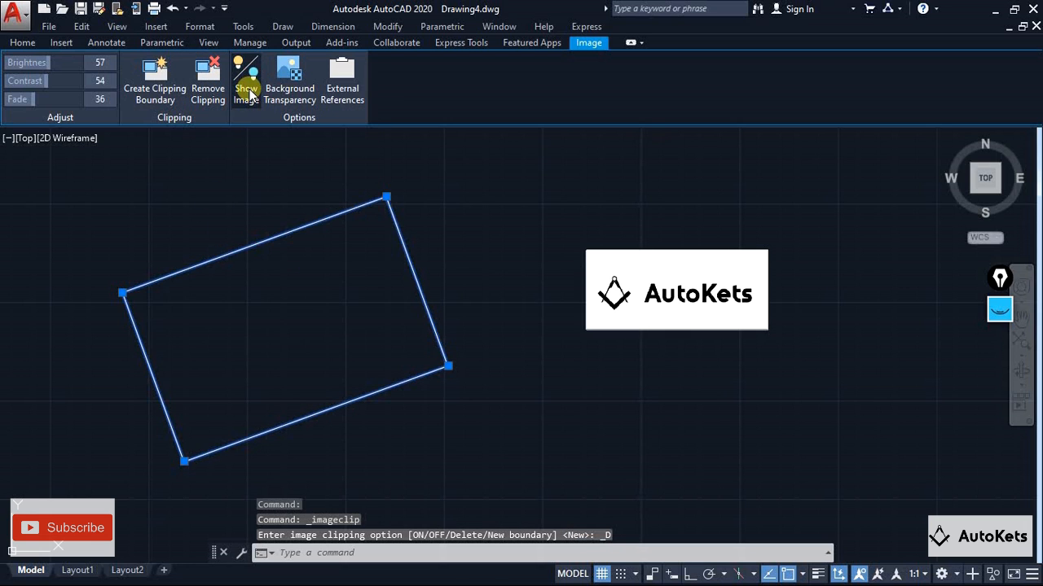
pyautogui.click(249, 89)
pyautogui.click(286, 89)
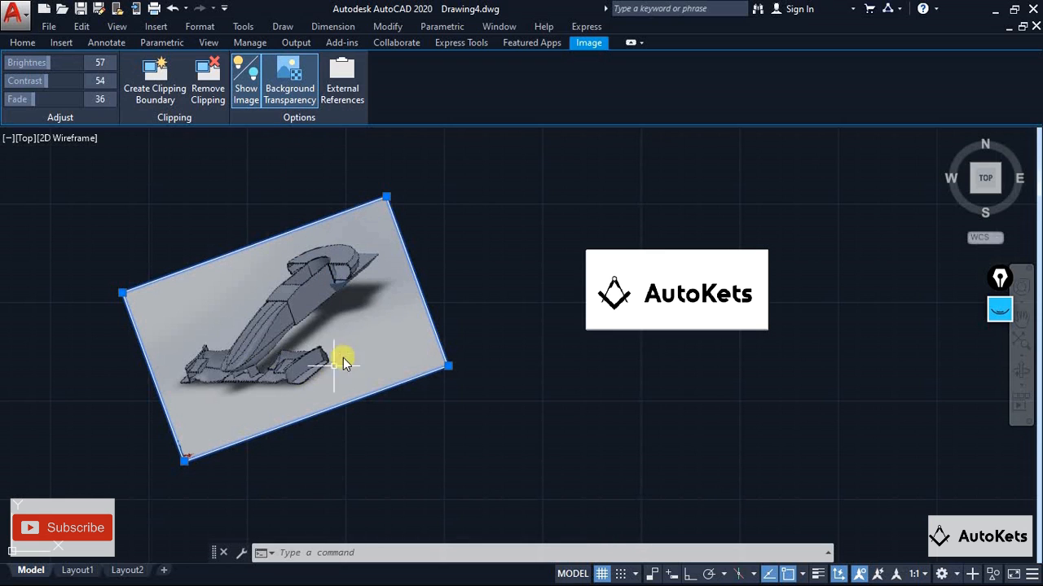
pyautogui.click(287, 91)
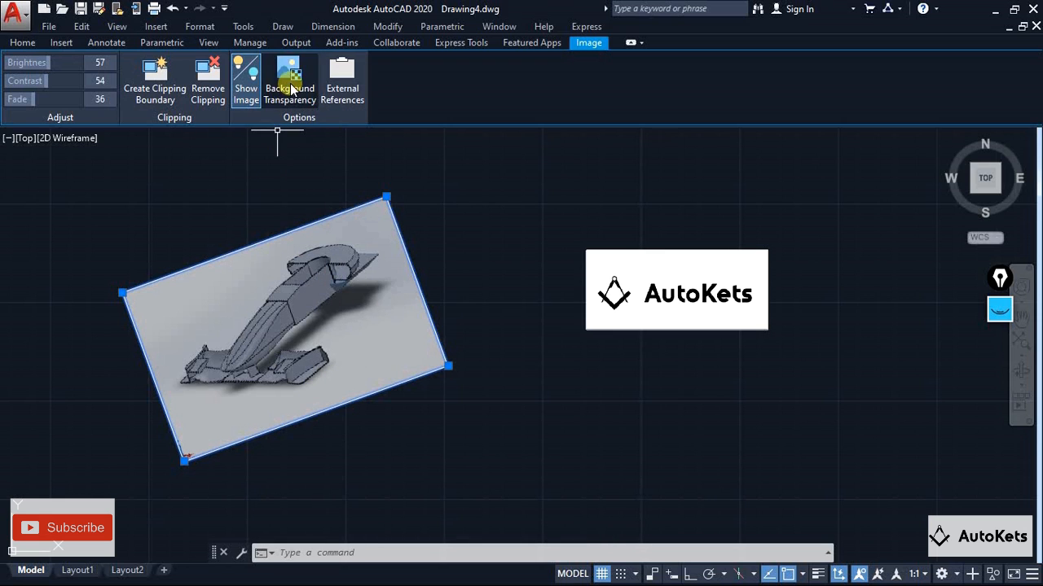
pyautogui.click(291, 89)
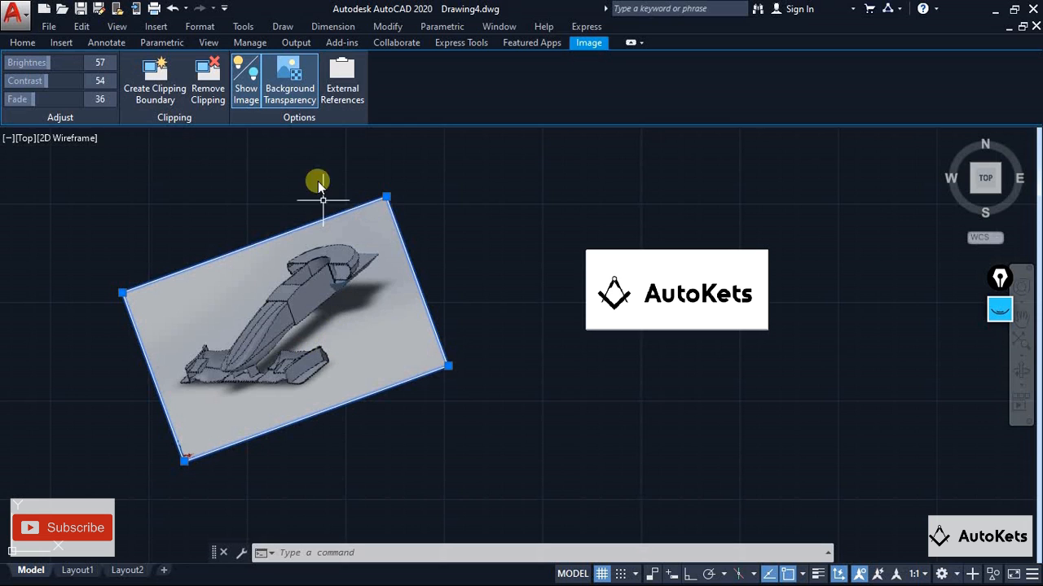
pyautogui.click(287, 100)
pyautogui.click(294, 88)
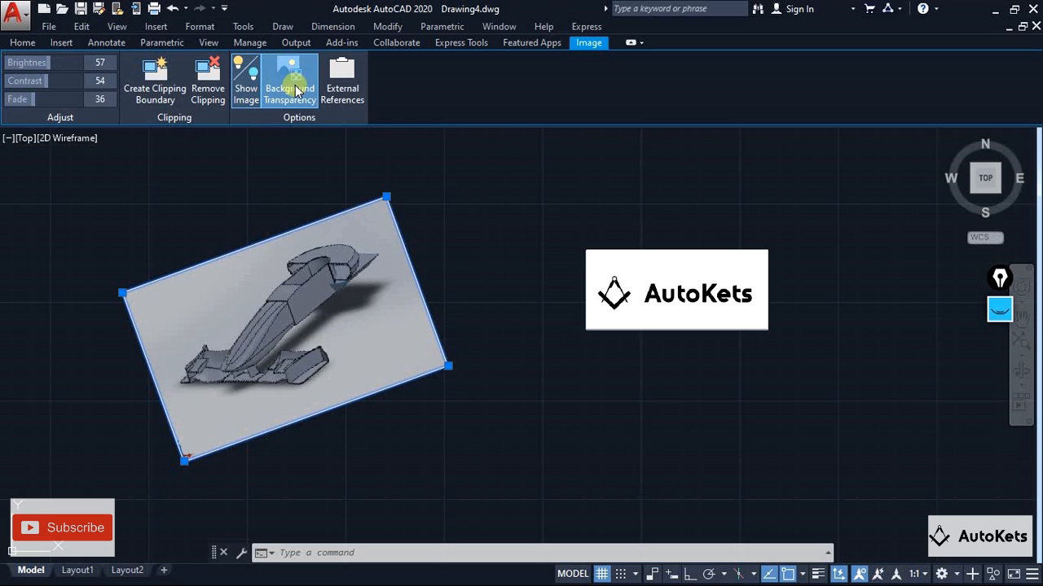
# Review the attached files in the External References list, close it and deselect the car image
pyautogui.click(337, 97)
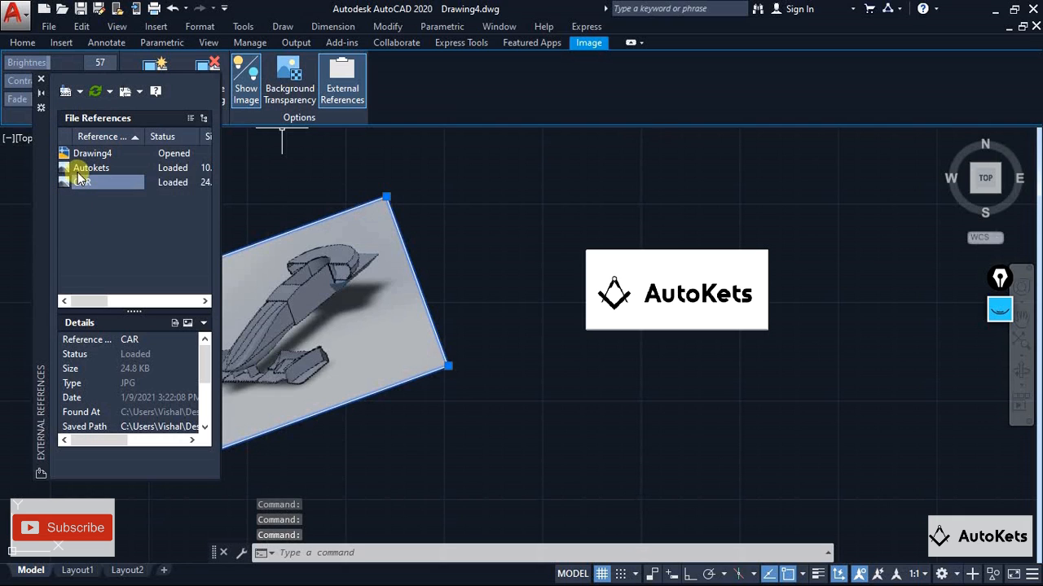
pyautogui.click(40, 79)
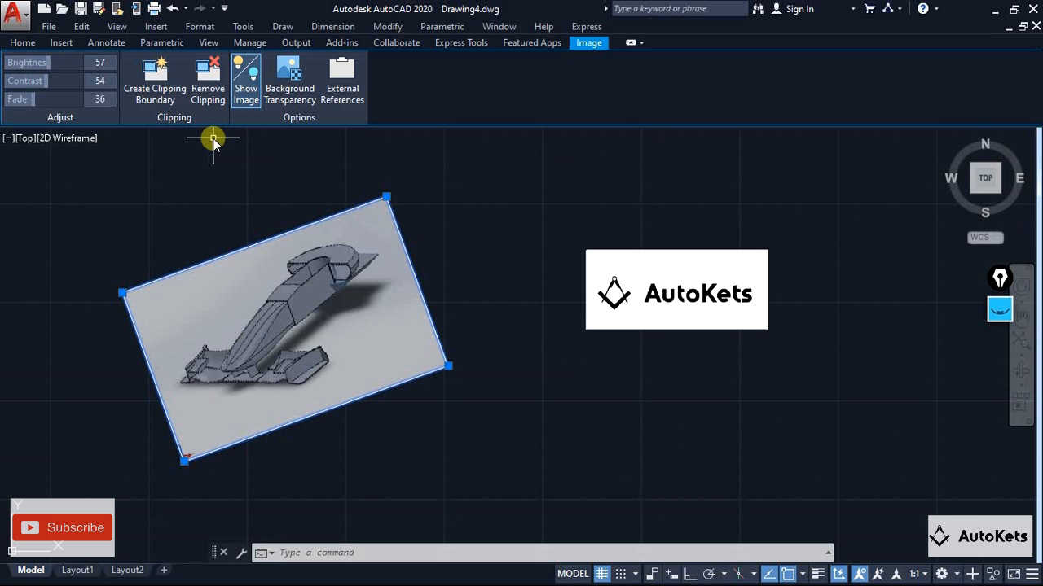
pyautogui.press('Escape')
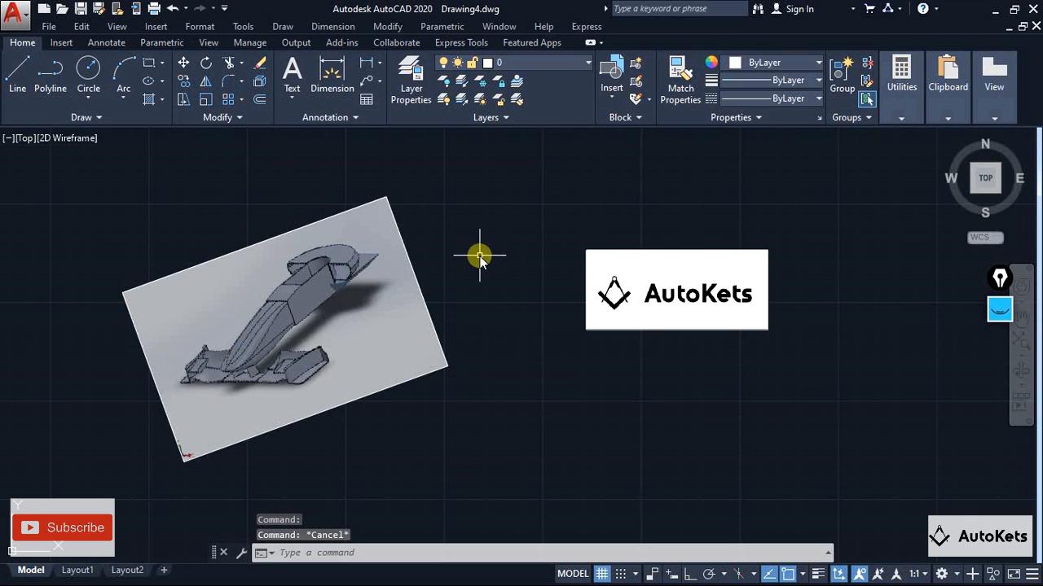
# Hide the AutoKets logo image so only its frame remains, and show the image again
pyautogui.scroll(-2, 479, 256)
pyautogui.scroll(2, 480, 256)
pyautogui.moveTo(475, 268); pyautogui.dragTo(483, 295, button='middle')
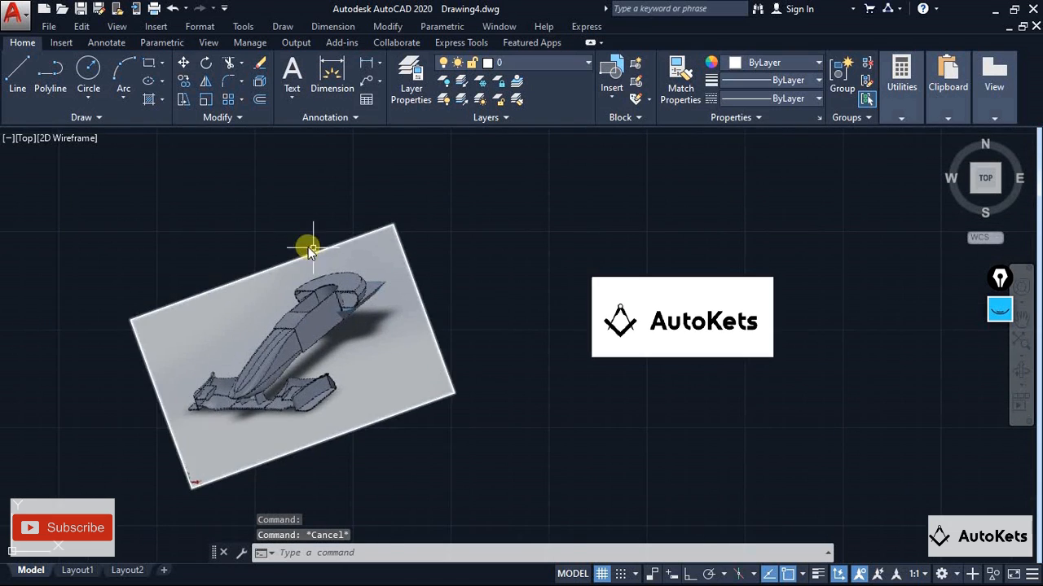
pyautogui.click(668, 279)
pyautogui.click(246, 82)
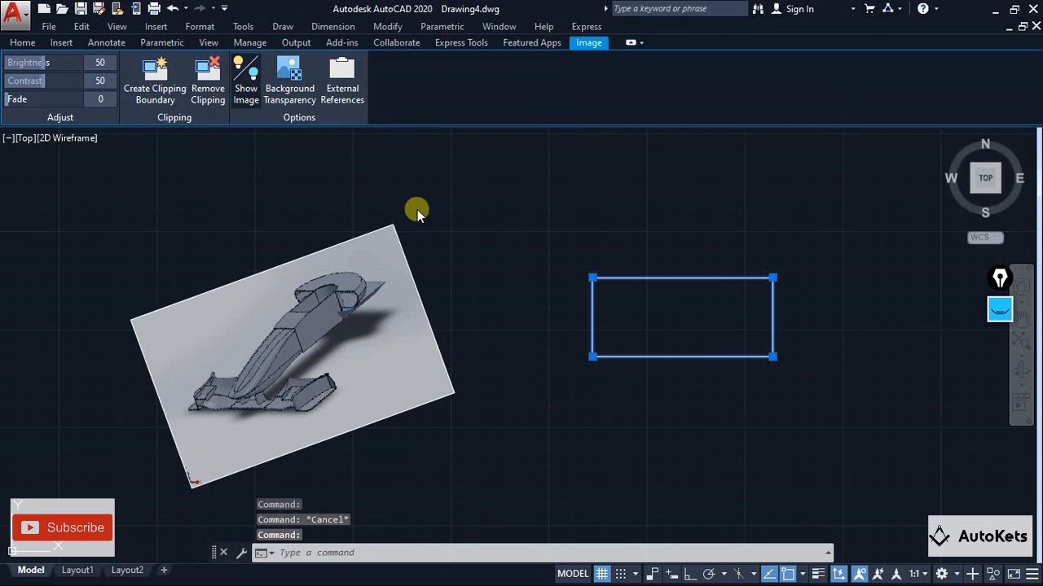
pyautogui.click(496, 245)
pyautogui.press('Escape')
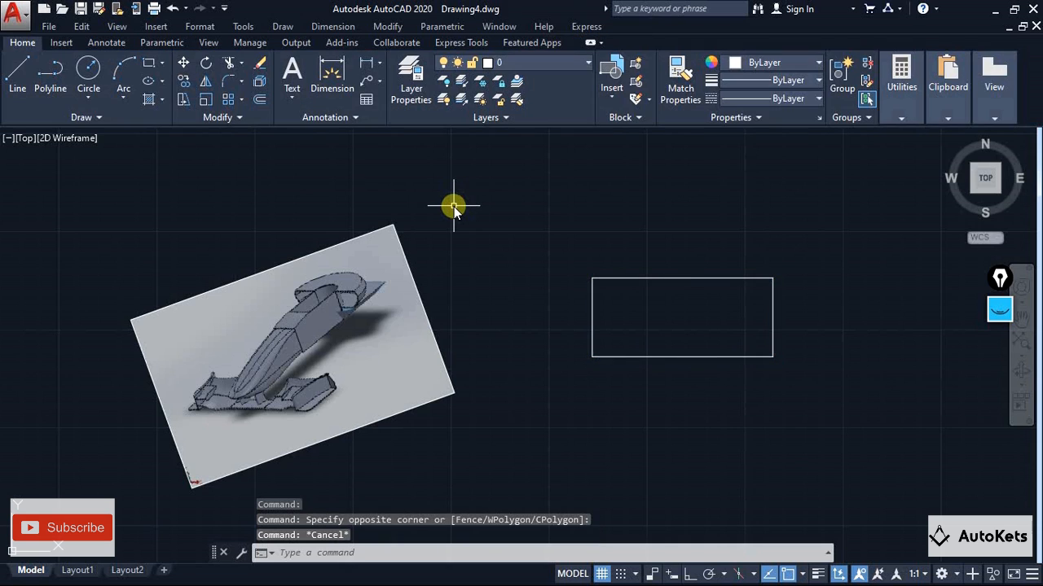
pyautogui.click(601, 278)
pyautogui.click(245, 88)
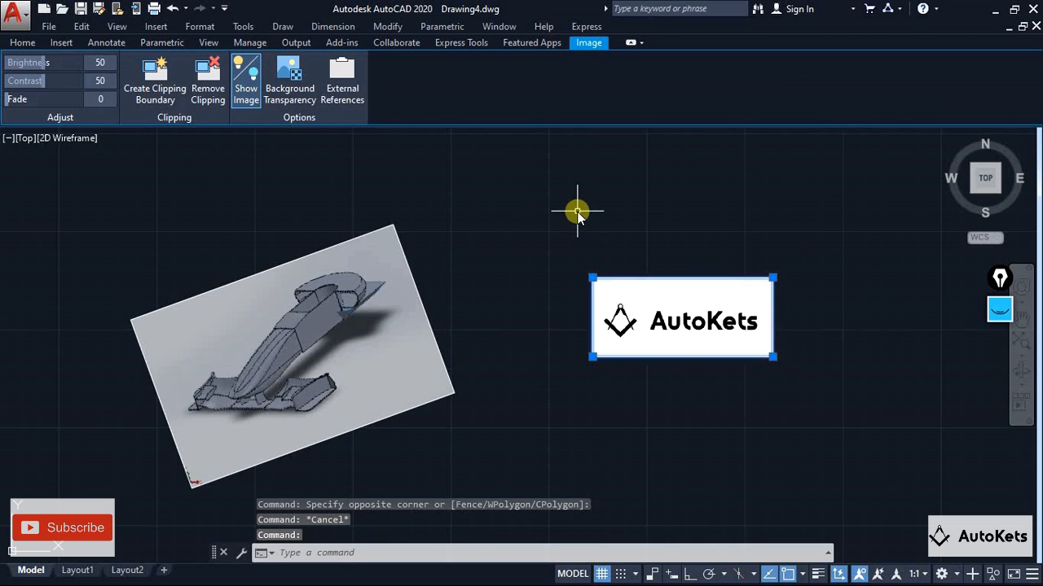
pyautogui.press('Escape')
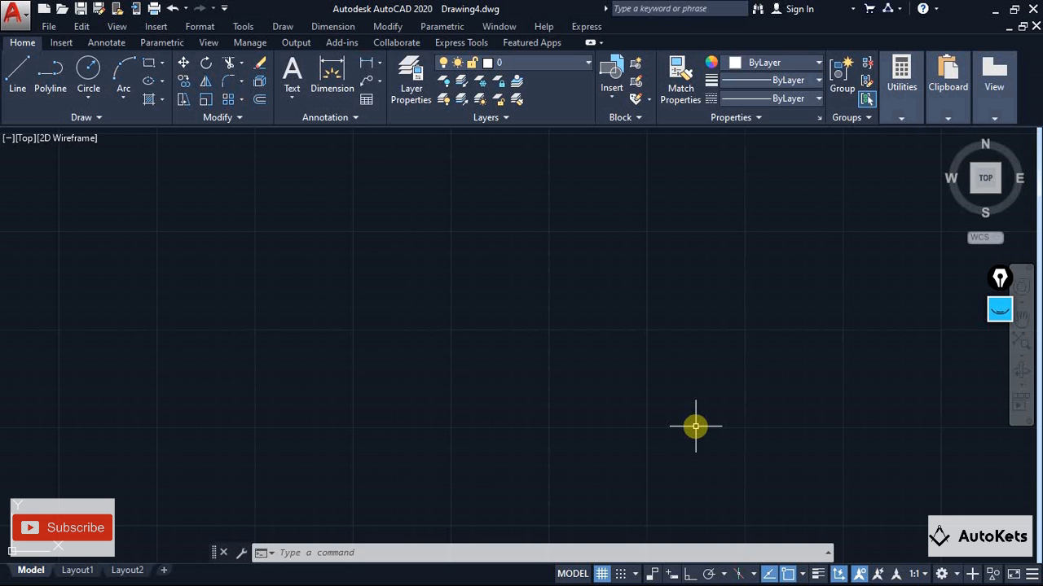
pyautogui.click(156, 27)
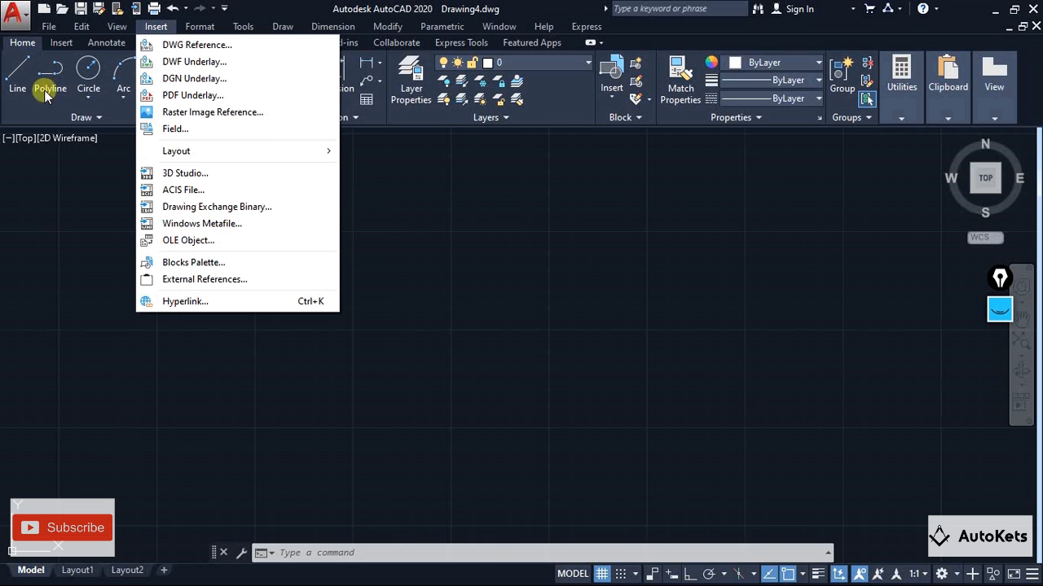
pyautogui.click(999, 310)
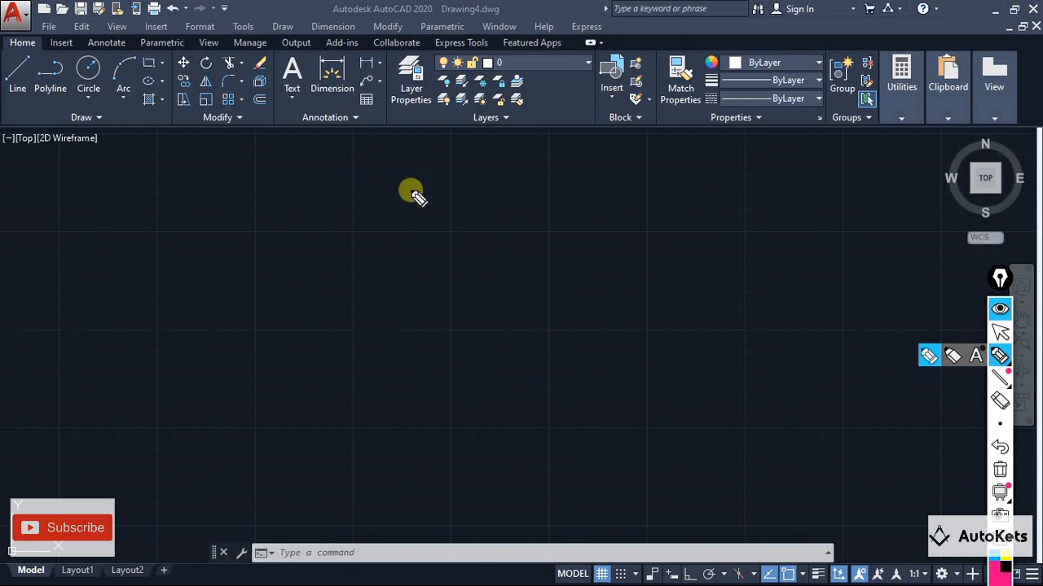
pyautogui.moveTo(212, 318); pyautogui.dragTo(472, 263)
pyautogui.moveTo(443, 223)
pyautogui.mouseDown()
pyautogui.moveTo(489, 263)
pyautogui.moveTo(469, 289)
pyautogui.mouseUp()
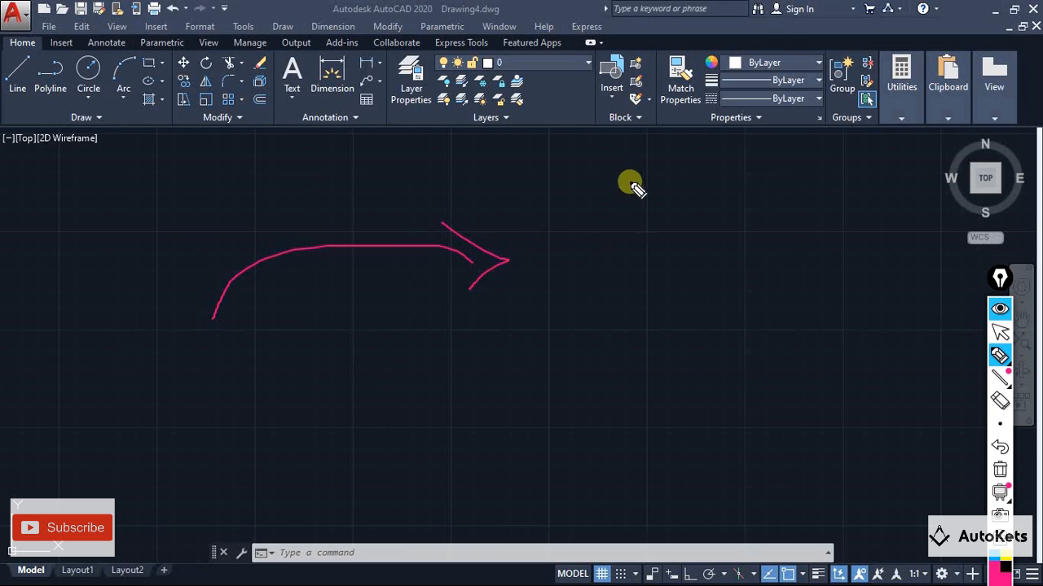
pyautogui.moveTo(620, 158)
pyautogui.mouseDown()
pyautogui.moveTo(619, 486)
pyautogui.moveTo(793, 484)
pyautogui.moveTo(780, 205)
pyautogui.moveTo(758, 149)
pyautogui.moveTo(627, 159)
pyautogui.mouseUp()
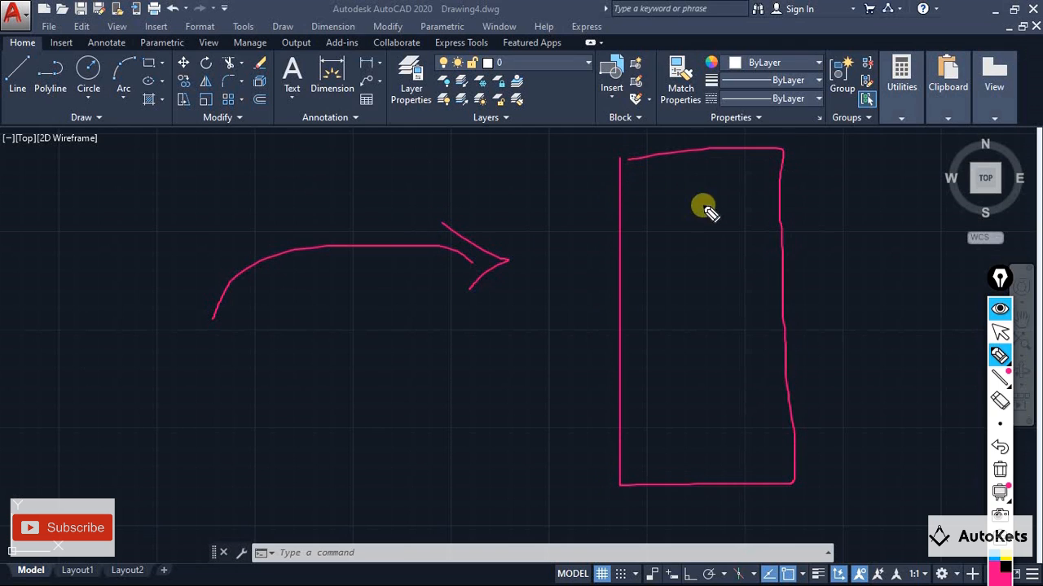
pyautogui.moveTo(647, 286)
pyautogui.mouseDown()
pyautogui.moveTo(648, 213)
pyautogui.moveTo(753, 214)
pyautogui.moveTo(749, 286)
pyautogui.moveTo(649, 291)
pyautogui.mouseUp()
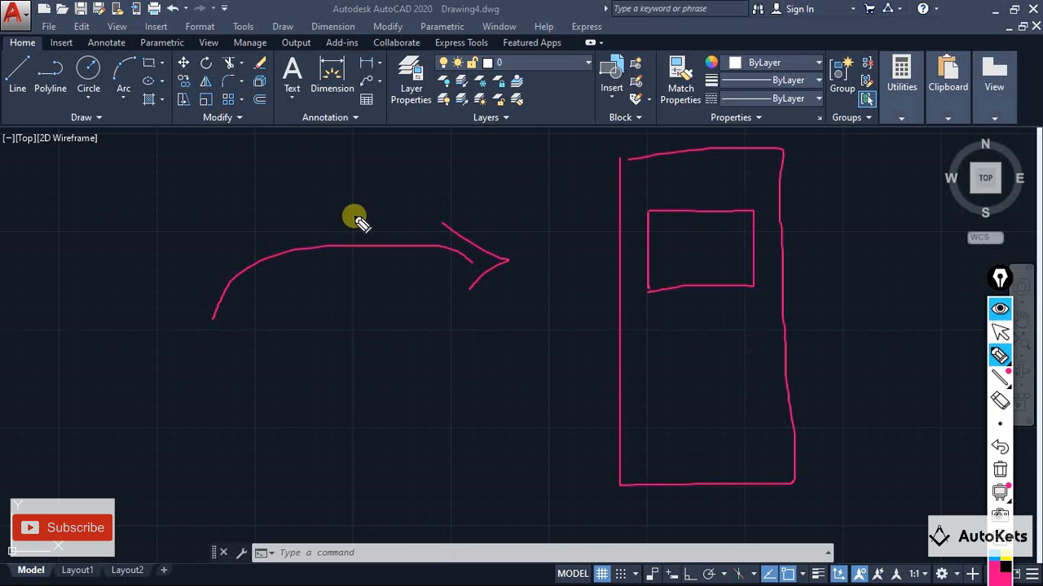
pyautogui.moveTo(353, 217)
pyautogui.mouseDown()
pyautogui.moveTo(558, 177)
pyautogui.moveTo(661, 235)
pyautogui.moveTo(664, 225)
pyautogui.mouseUp()
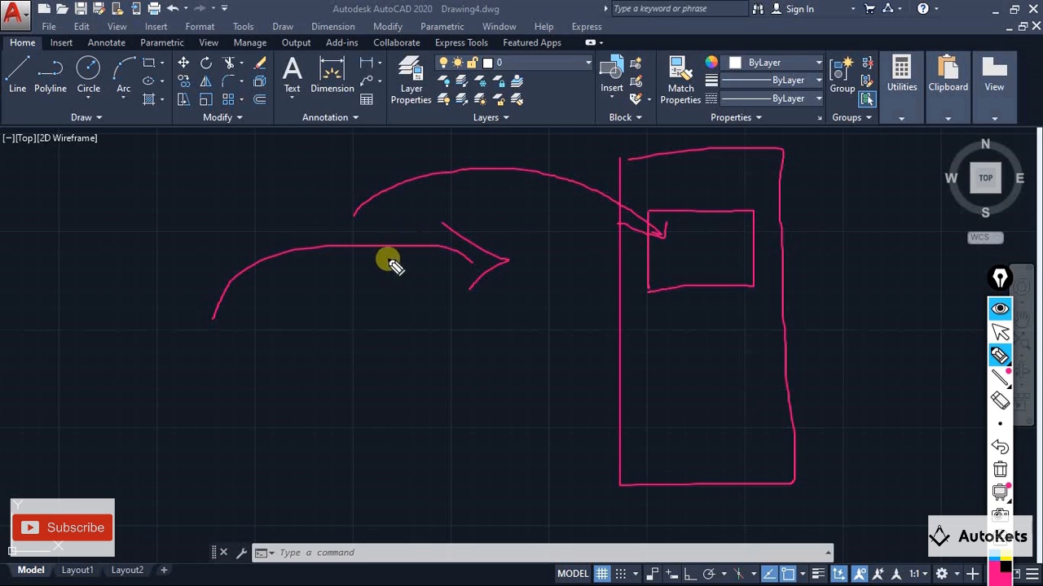
pyautogui.moveTo(316, 203); pyautogui.dragTo(319, 303)
pyautogui.click(322, 216)
pyautogui.moveTo(369, 218)
pyautogui.mouseDown()
pyautogui.moveTo(470, 302)
pyautogui.moveTo(378, 303)
pyautogui.mouseUp()
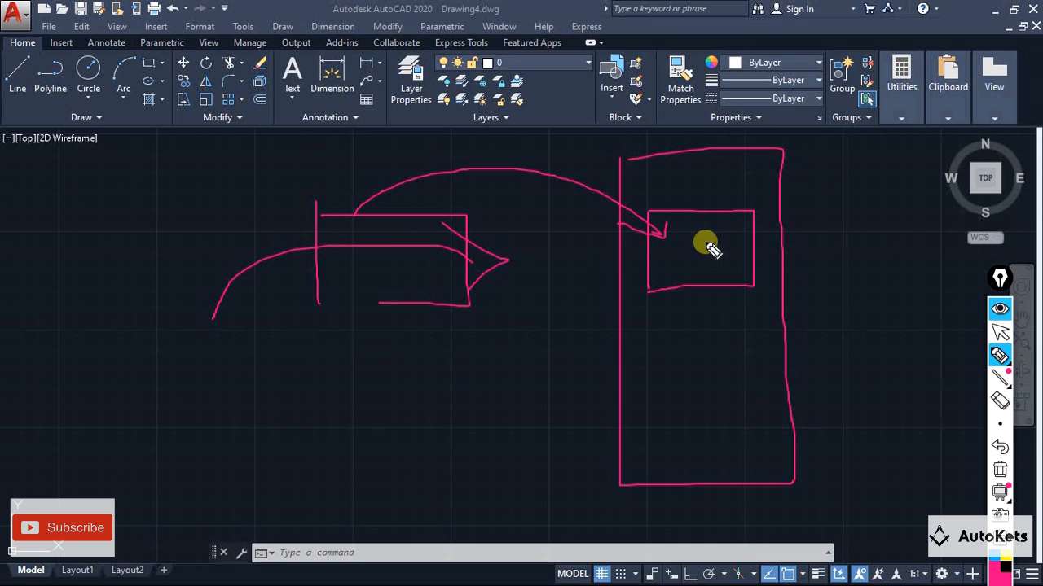
pyautogui.moveTo(316, 352)
pyautogui.mouseDown()
pyautogui.moveTo(326, 396)
pyautogui.moveTo(383, 375)
pyautogui.moveTo(385, 340)
pyautogui.mouseUp()
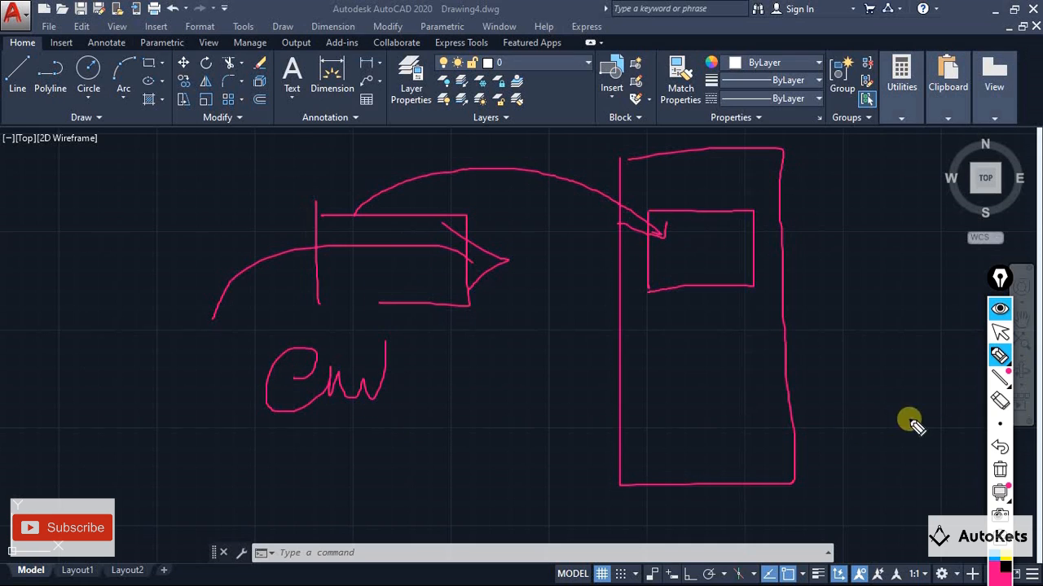
pyautogui.click(999, 309)
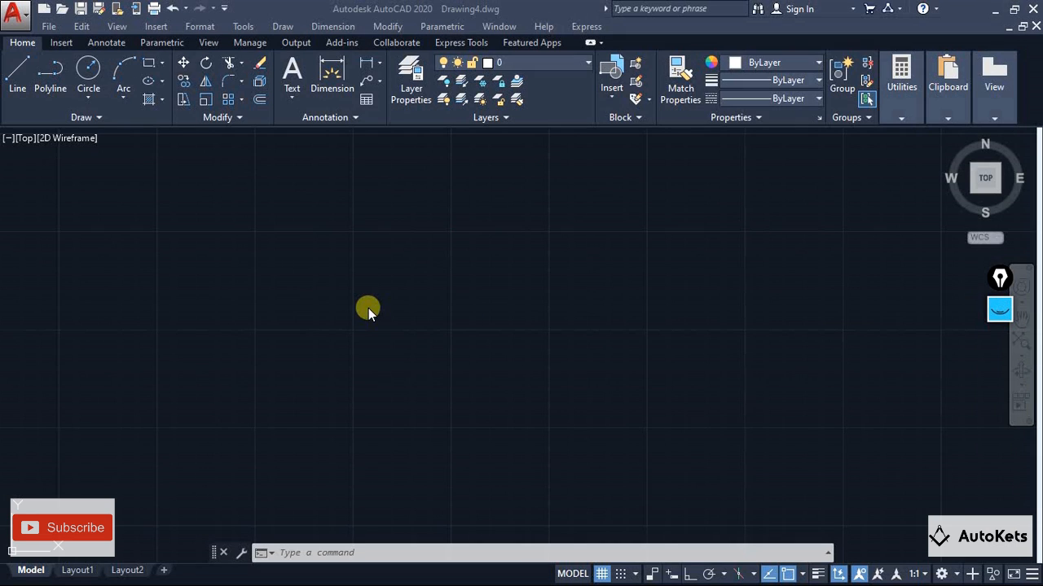
pyautogui.click(998, 312)
pyautogui.click(999, 360)
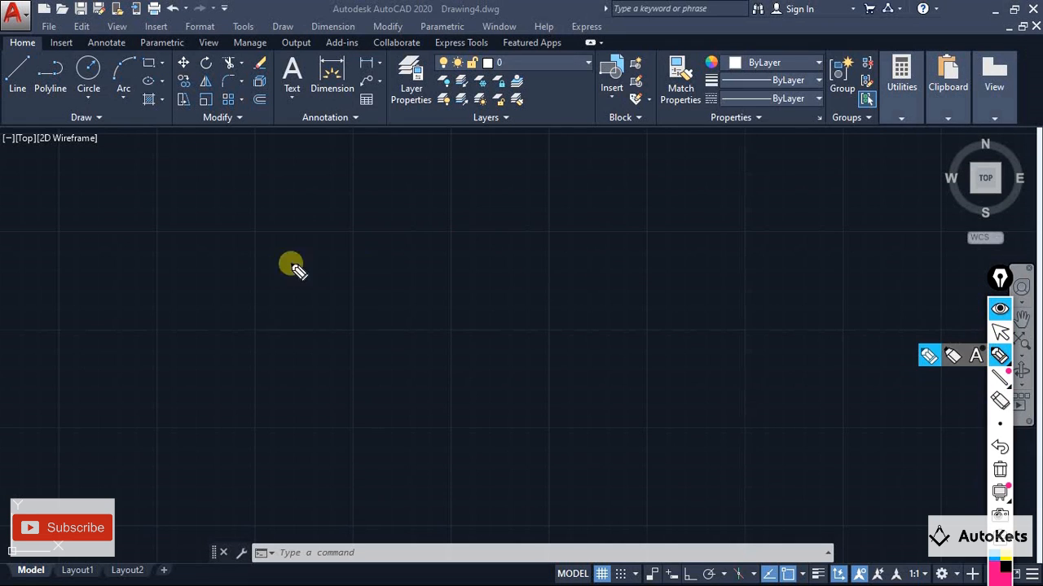
pyautogui.moveTo(121, 220)
pyautogui.mouseDown()
pyautogui.moveTo(117, 280)
pyautogui.moveTo(121, 210)
pyautogui.moveTo(302, 306)
pyautogui.moveTo(105, 305)
pyautogui.mouseUp()
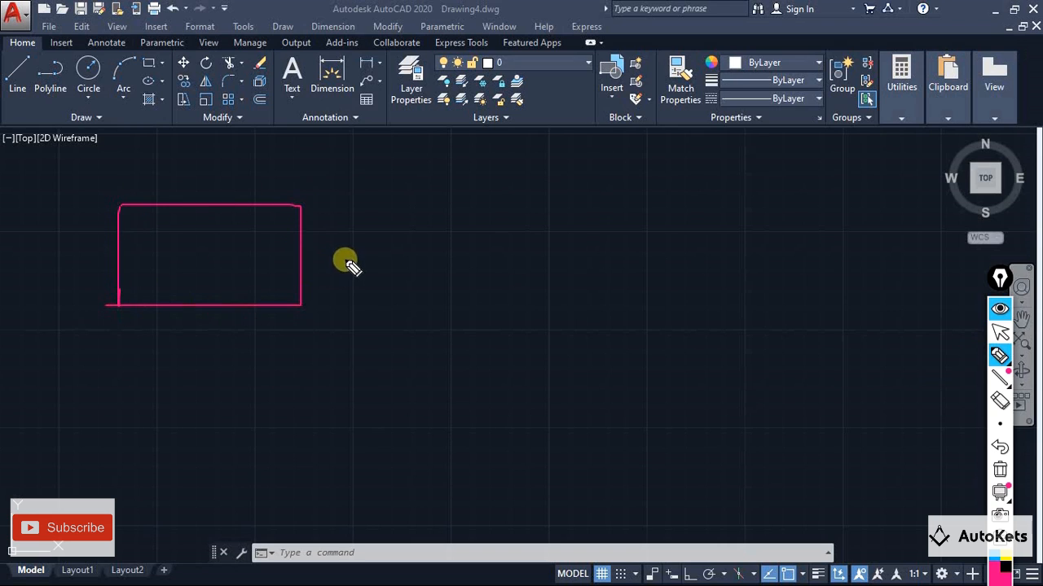
pyautogui.moveTo(345, 259); pyautogui.dragTo(612, 303)
pyautogui.moveTo(578, 288); pyautogui.dragTo(612, 303)
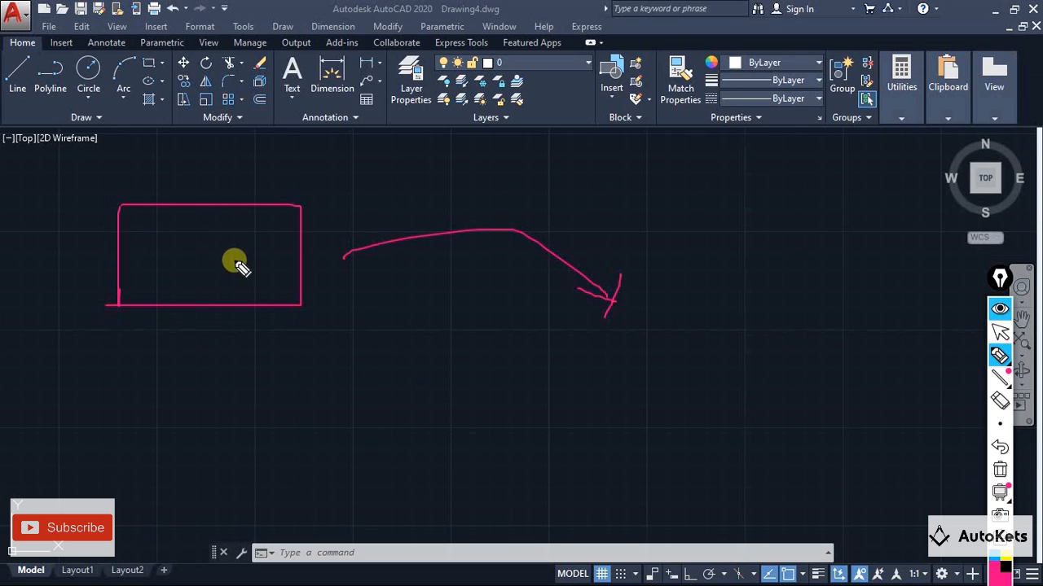
pyautogui.moveTo(226, 324)
pyautogui.mouseDown()
pyautogui.moveTo(235, 349)
pyautogui.moveTo(219, 328)
pyautogui.moveTo(239, 300)
pyautogui.mouseUp()
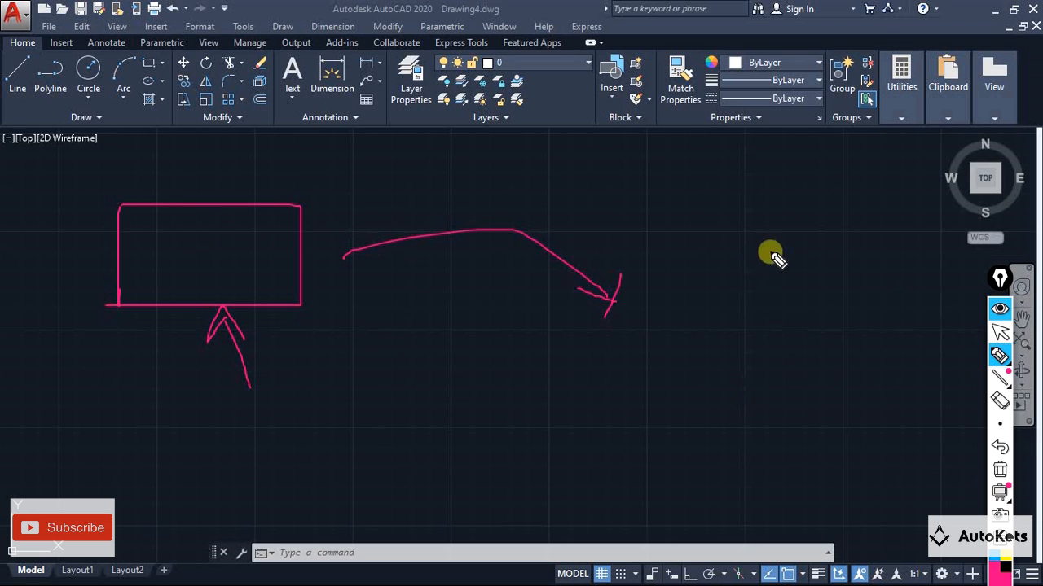
pyautogui.moveTo(794, 241)
pyautogui.mouseDown()
pyautogui.moveTo(615, 294)
pyautogui.moveTo(845, 493)
pyautogui.moveTo(838, 249)
pyautogui.moveTo(705, 240)
pyautogui.mouseUp()
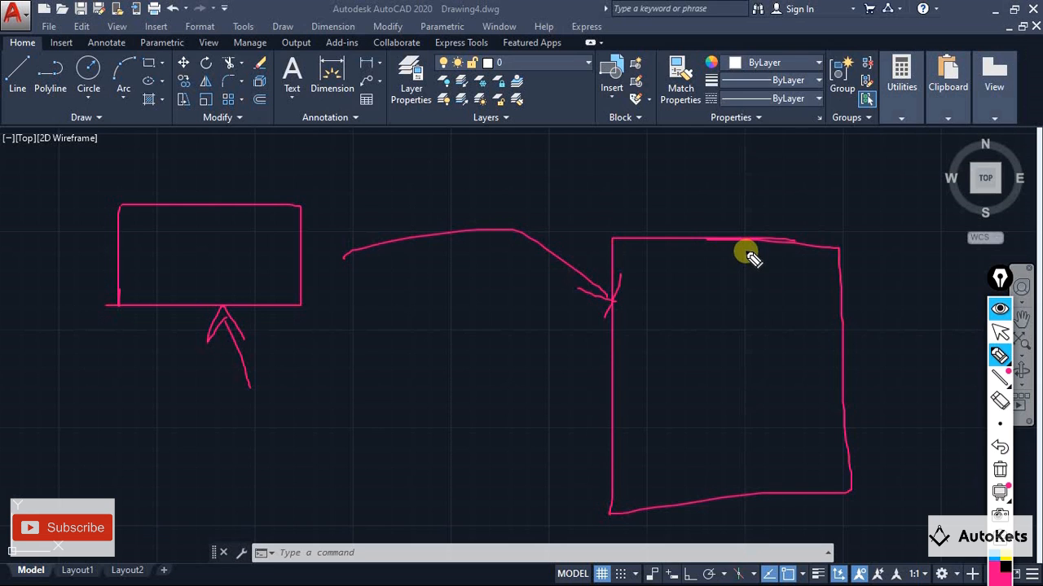
pyautogui.click(1000, 470)
pyautogui.click(999, 308)
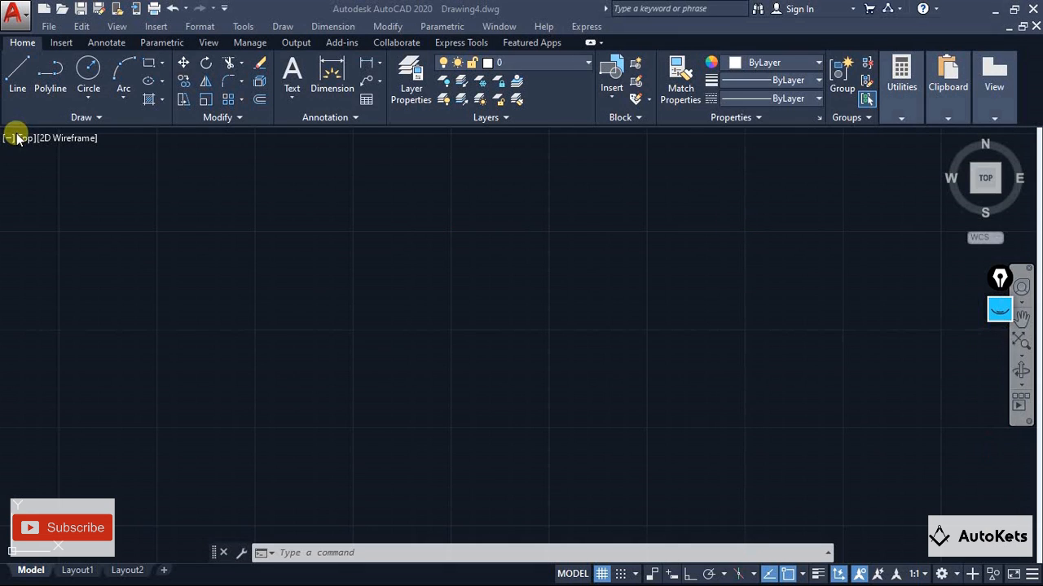
# Start inserting an OLE object and examine the Create New and Create from File options and the available object types
pyautogui.click(155, 26)
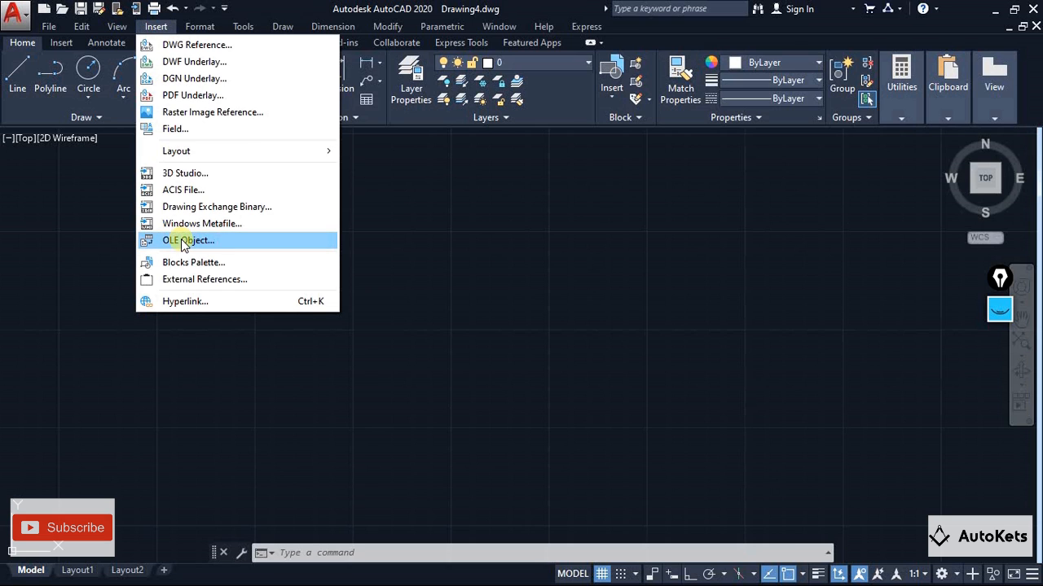
pyautogui.click(182, 241)
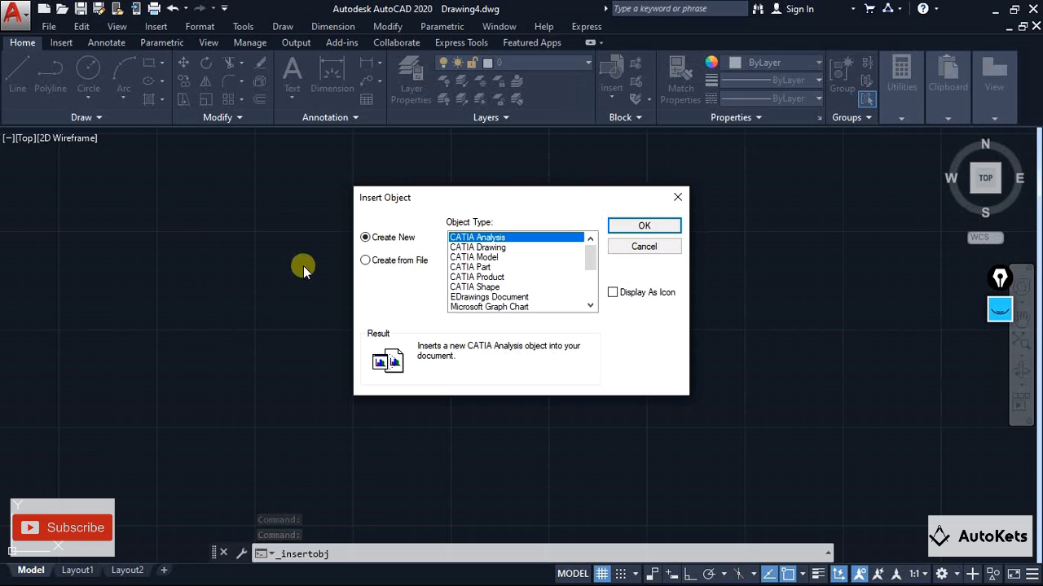
pyautogui.click(384, 262)
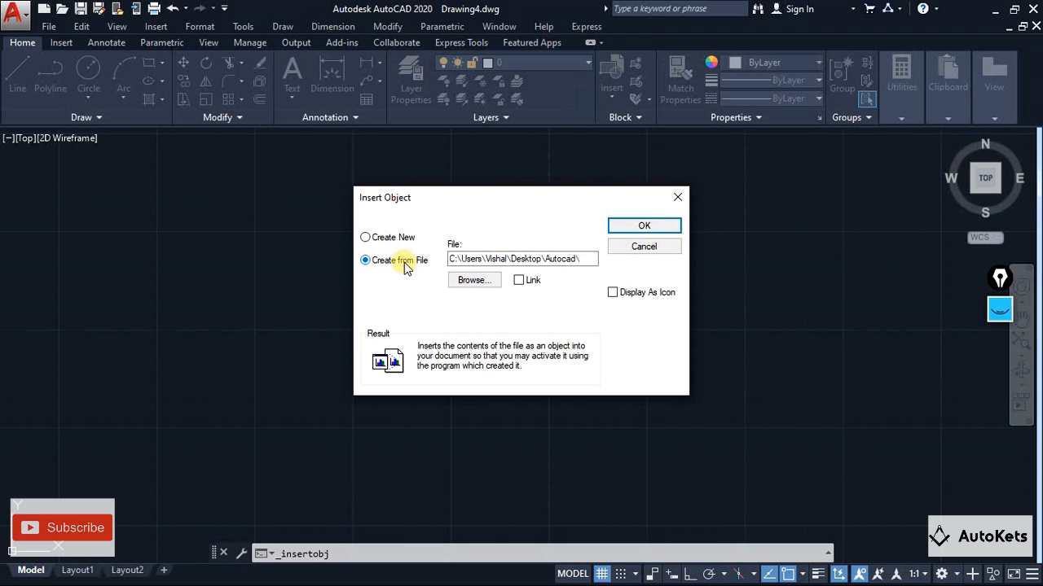
pyautogui.click(400, 240)
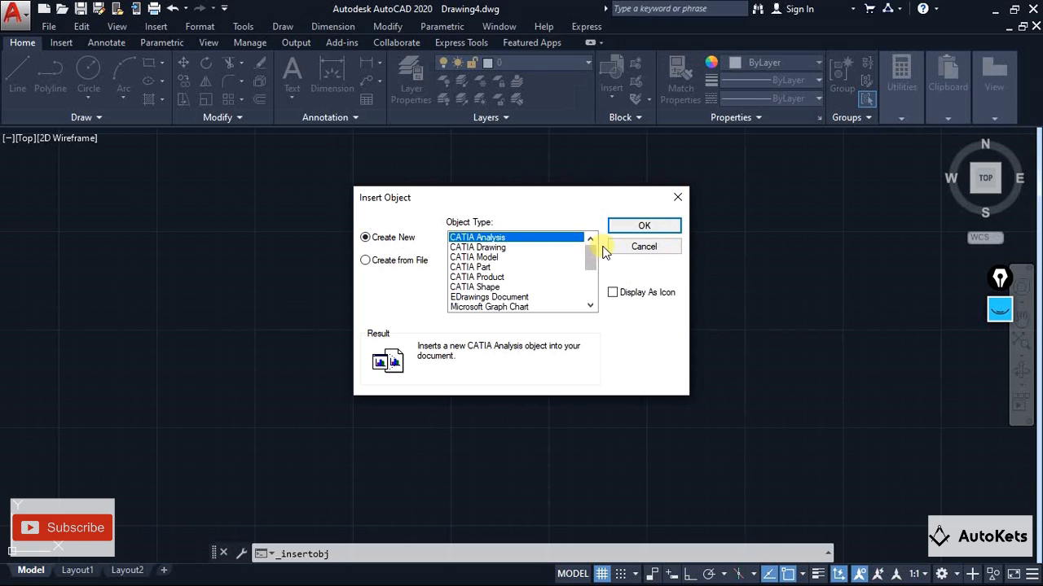
pyautogui.moveTo(592, 256)
pyautogui.mouseDown()
pyautogui.moveTo(592, 295)
pyautogui.moveTo(592, 252)
pyautogui.mouseUp()
pyautogui.click(486, 247)
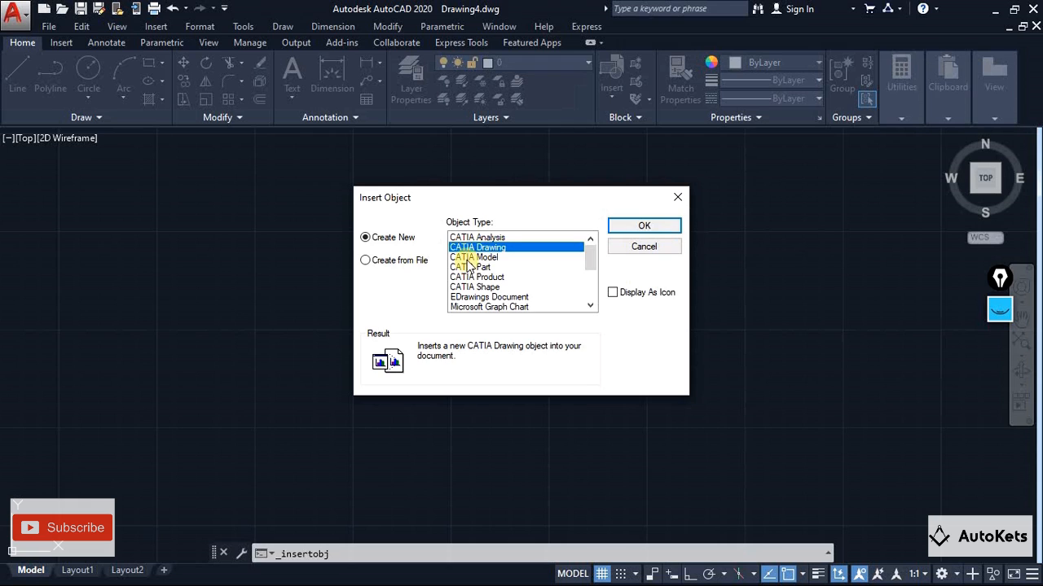
pyautogui.click(468, 258)
pyautogui.click(469, 268)
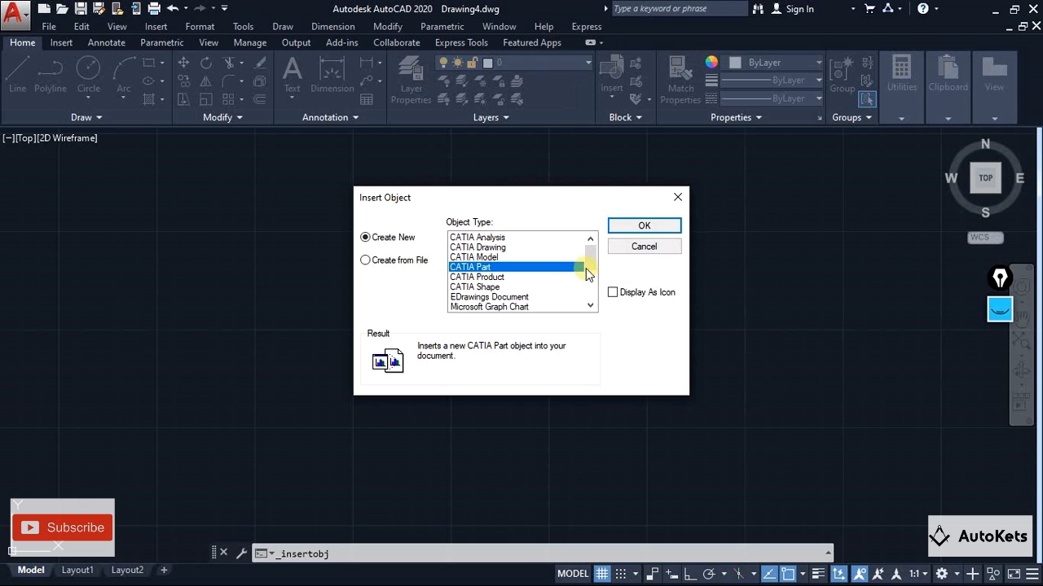
pyautogui.moveTo(587, 265)
pyautogui.mouseDown()
pyautogui.moveTo(590, 283)
pyautogui.moveTo(481, 296)
pyautogui.mouseUp()
pyautogui.click(507, 298)
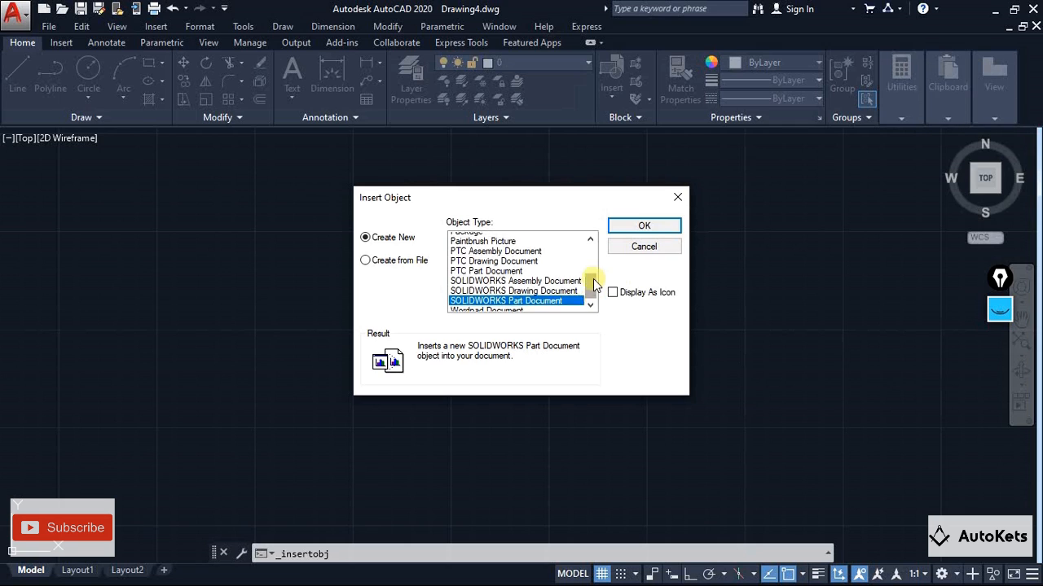
pyautogui.moveTo(589, 284)
pyautogui.mouseDown()
pyautogui.moveTo(594, 245)
pyautogui.moveTo(589, 279)
pyautogui.mouseUp()
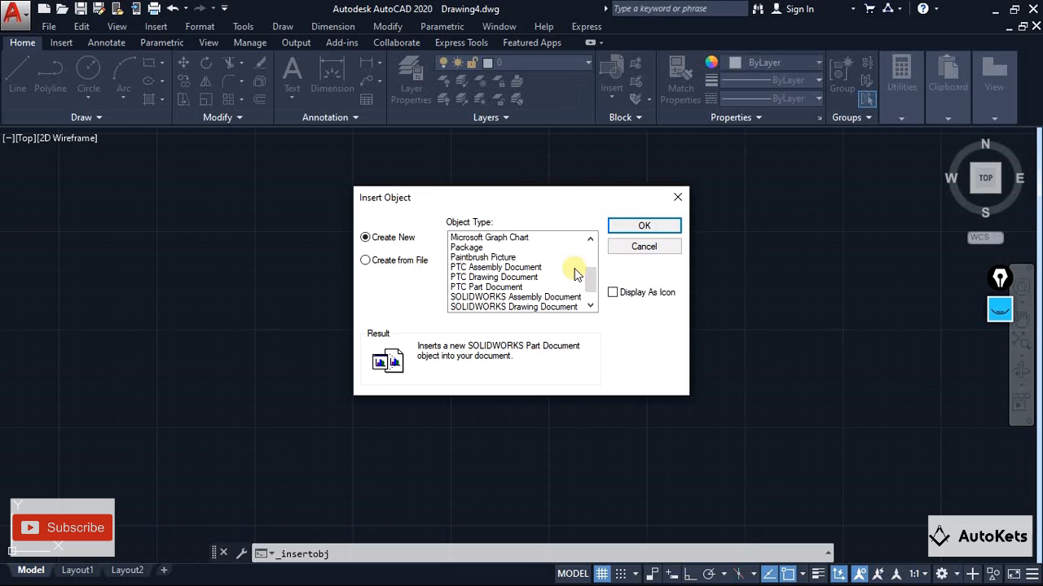
pyautogui.moveTo(596, 279); pyautogui.dragTo(591, 311)
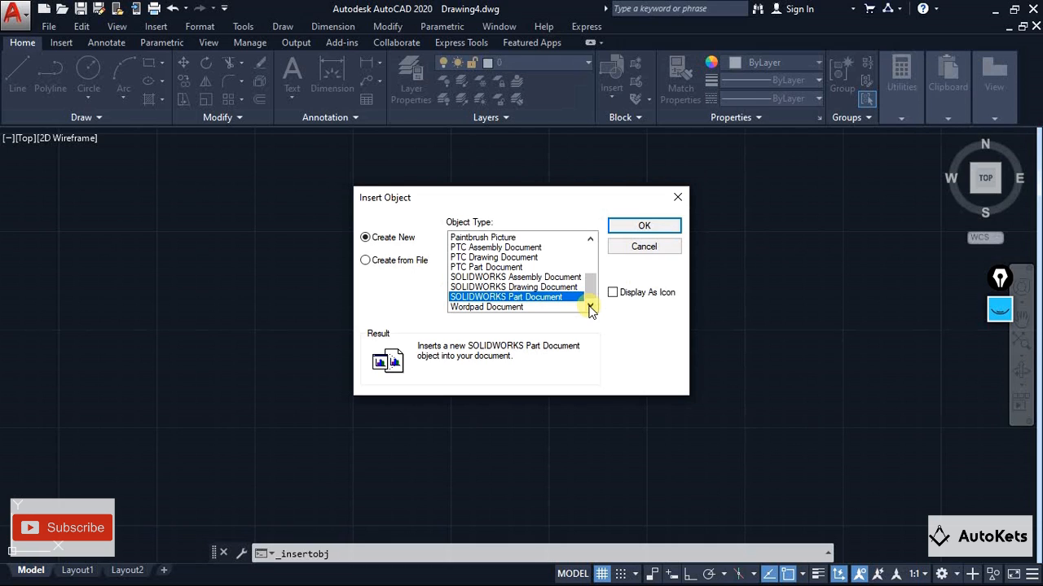
pyautogui.click(499, 307)
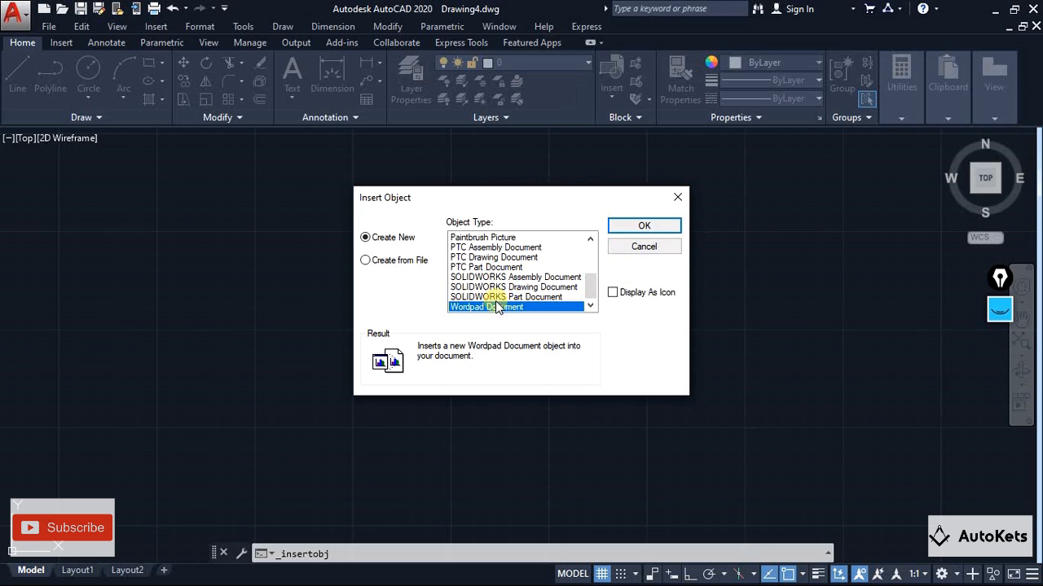
pyautogui.click(491, 298)
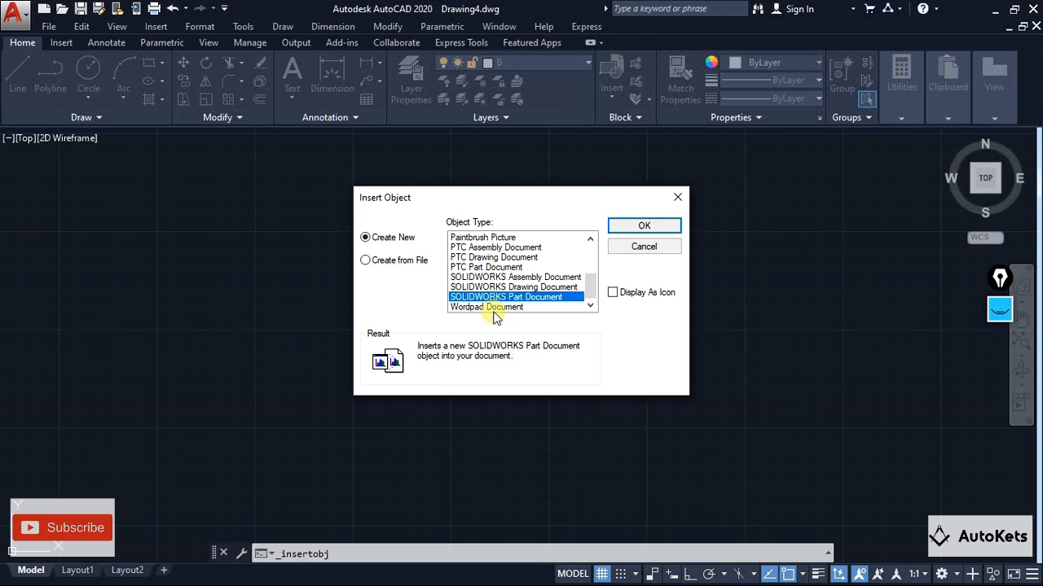
# Insert a new Wordpad Document object containing the text "This is a AutoKets Channel, Please Subscribe" and return to the drawing
pyautogui.click(515, 307)
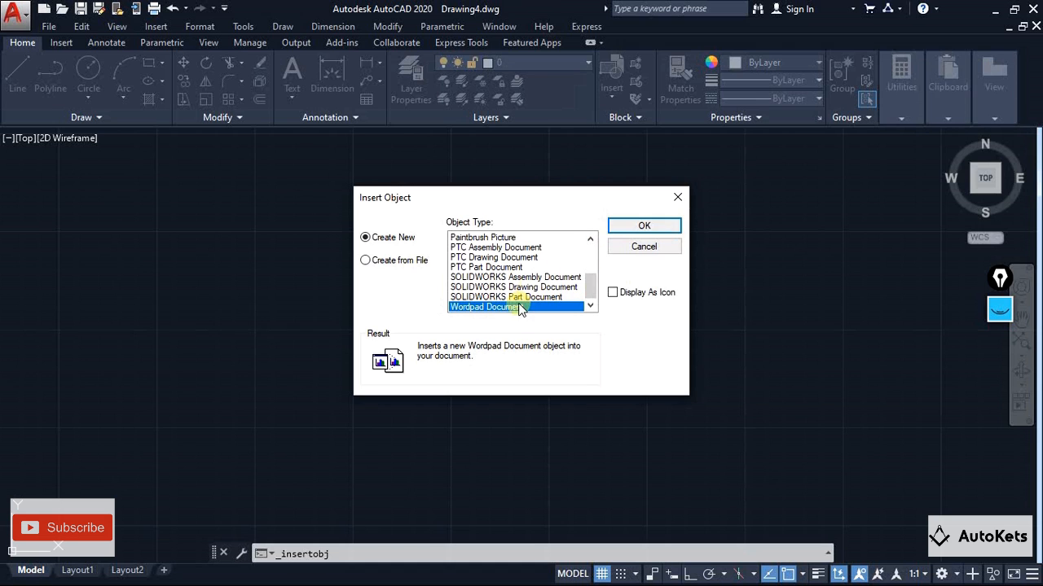
pyautogui.click(657, 227)
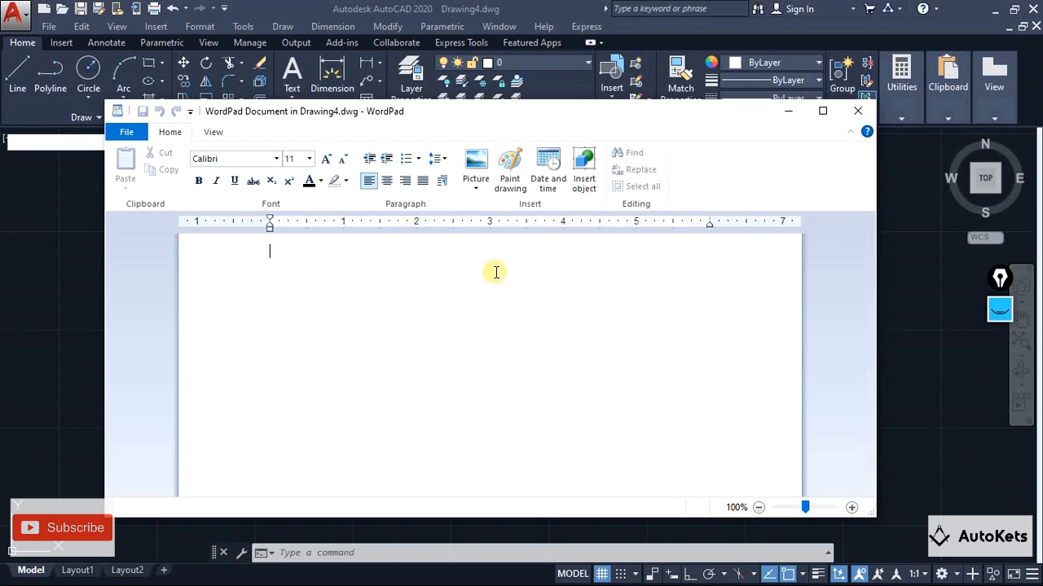
pyautogui.write('This is')
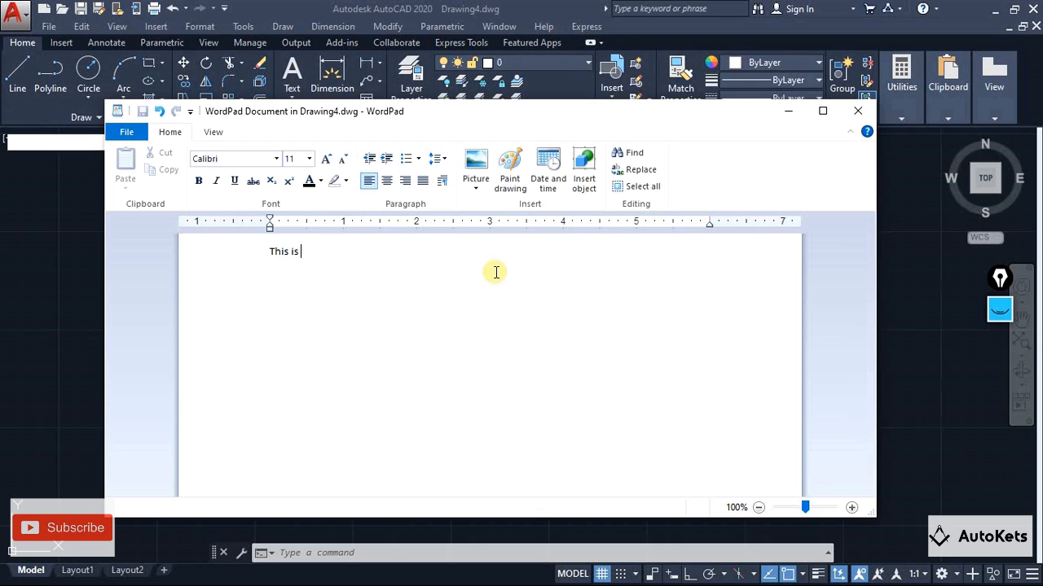
pyautogui.write(' a AutoKets Channel, Please Subscribe')
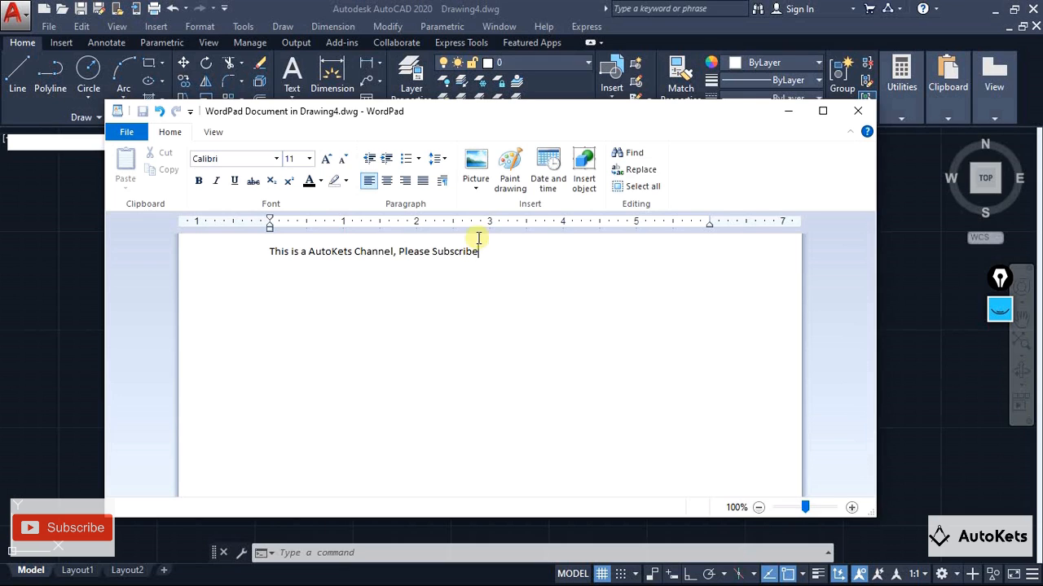
pyautogui.click(864, 118)
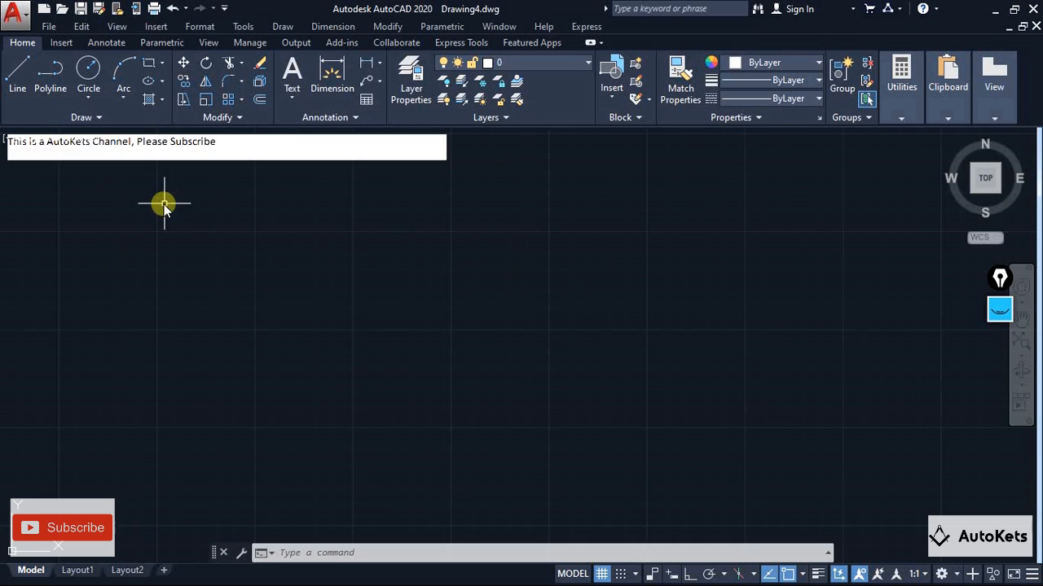
# Move the embedded WordPad text object down in the drawing, using its lower-left corner as the base point
pyautogui.moveTo(66, 188); pyautogui.dragTo(265, 312, button='middle')
pyautogui.scroll(2, 255, 280)
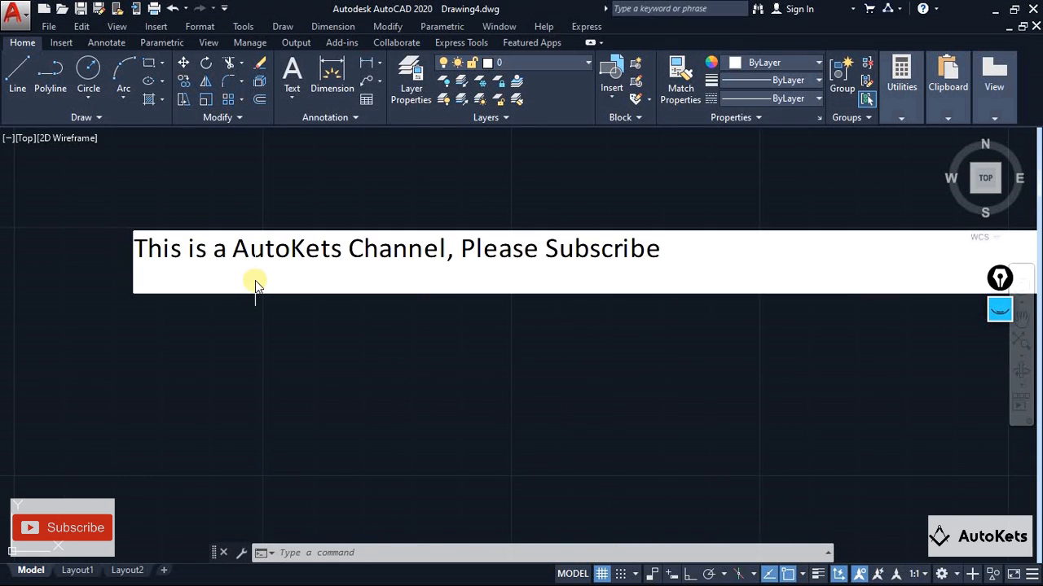
pyautogui.scroll(-1, 255, 281)
pyautogui.click(288, 289)
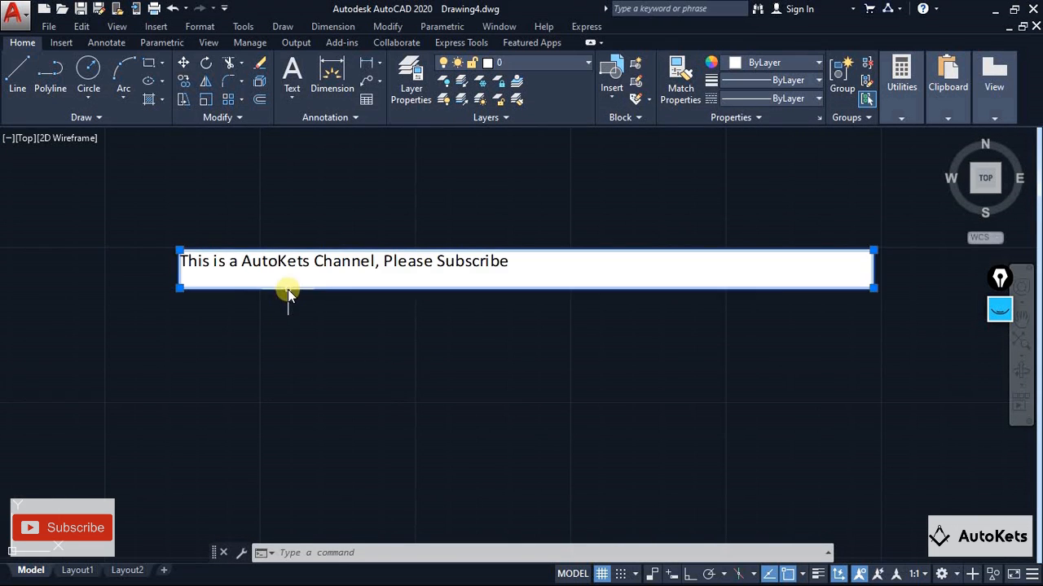
pyautogui.click(183, 62)
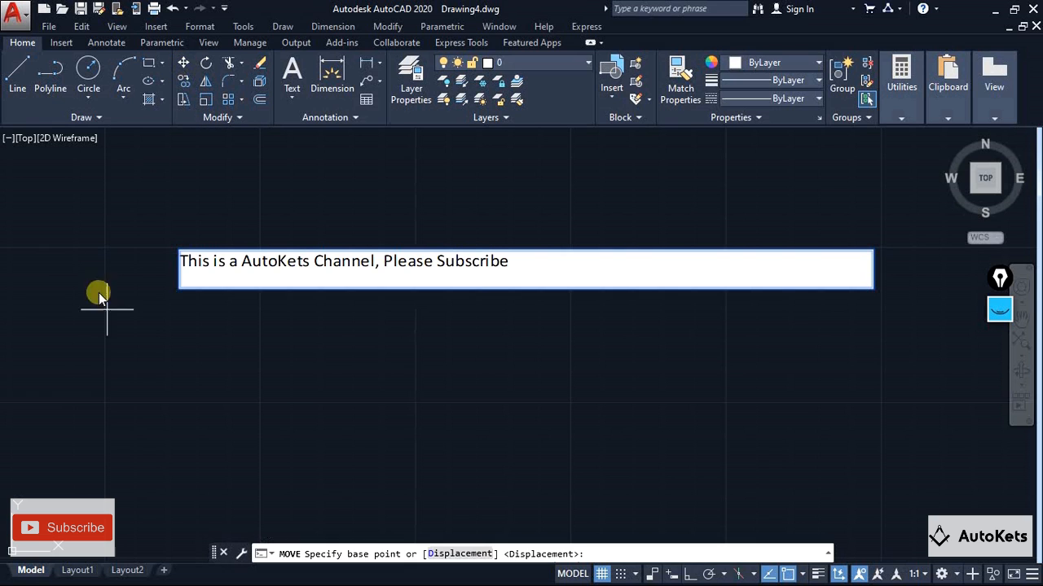
pyautogui.click(179, 287)
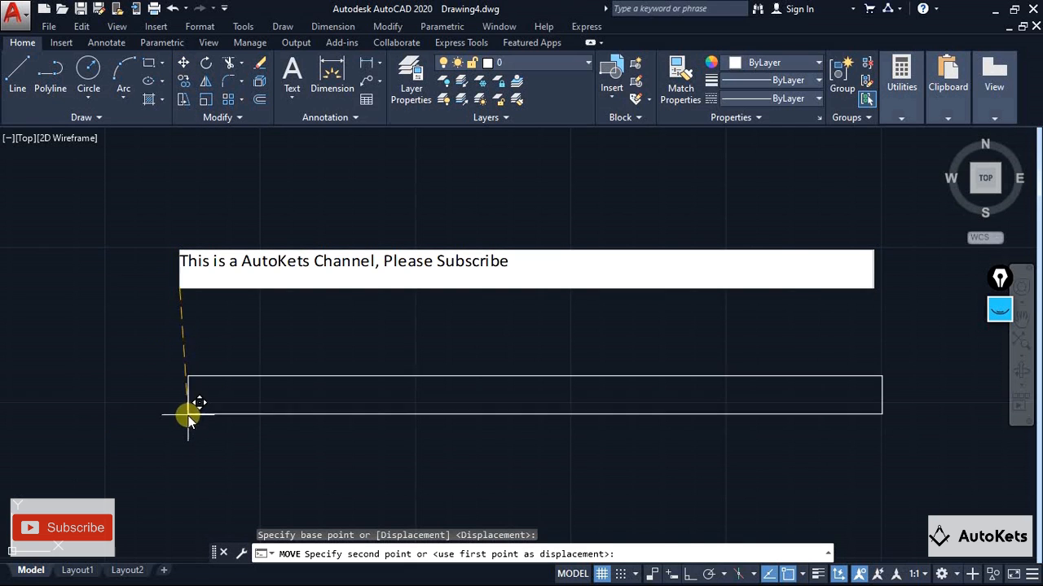
pyautogui.click(187, 409)
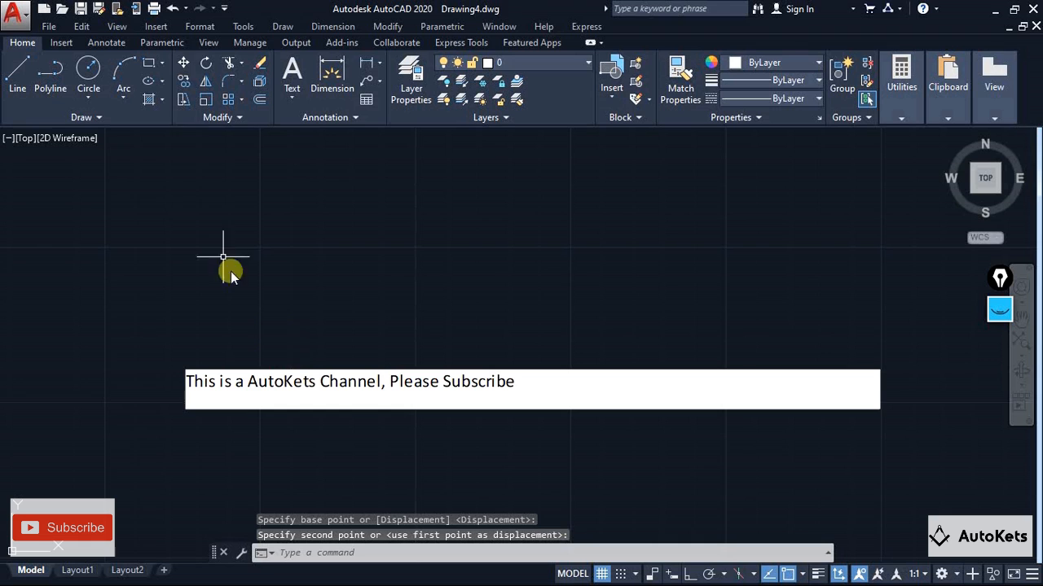
# Copy the WordPad text object to a spot above the original, and undo the copy
pyautogui.click(183, 80)
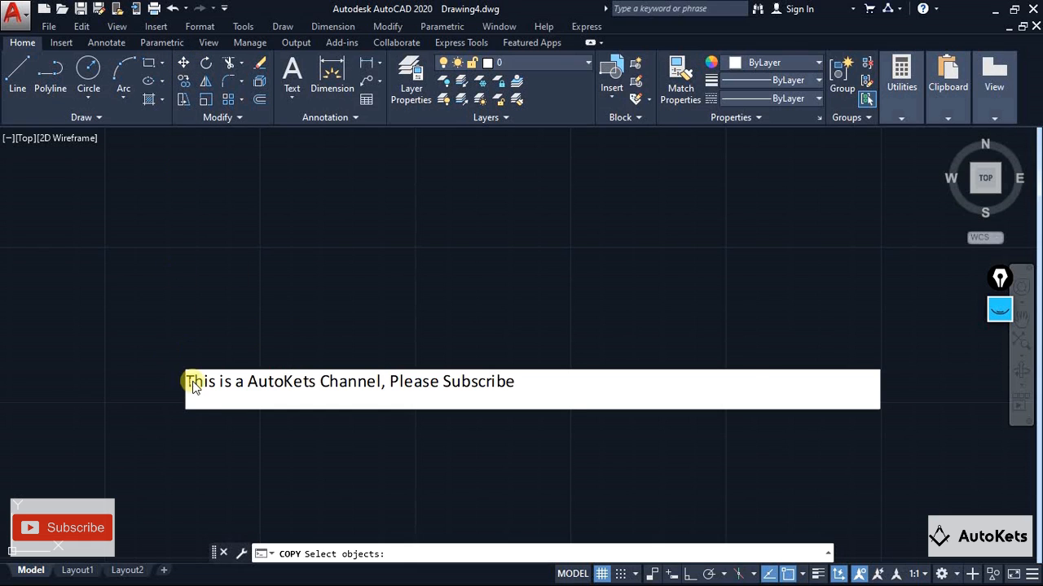
pyautogui.click(192, 407)
pyautogui.press('Return')
pyautogui.click(190, 410)
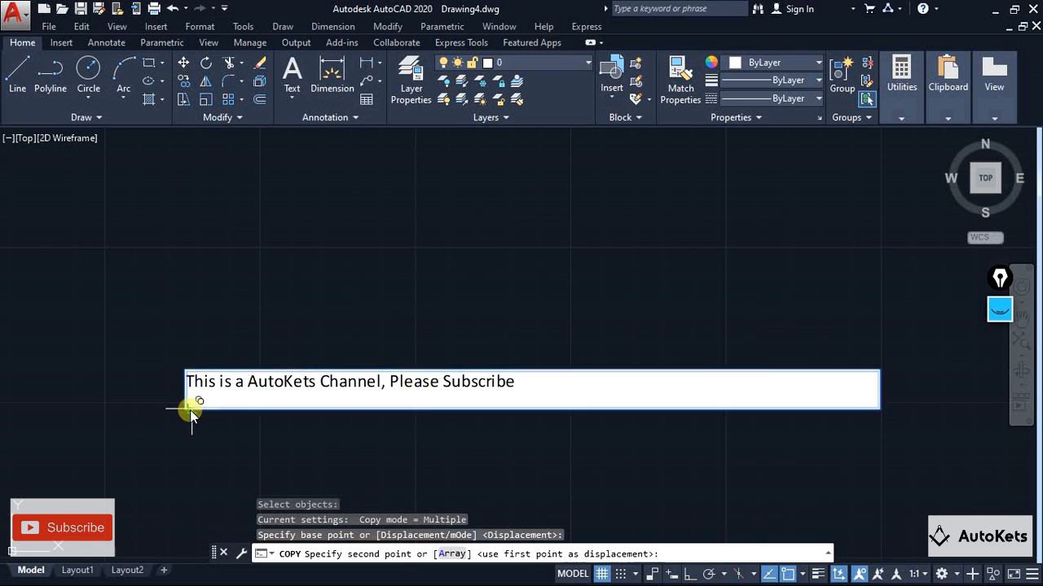
pyautogui.click(210, 247)
pyautogui.press('Escape')
pyautogui.hotkey('ctrl', 'z')
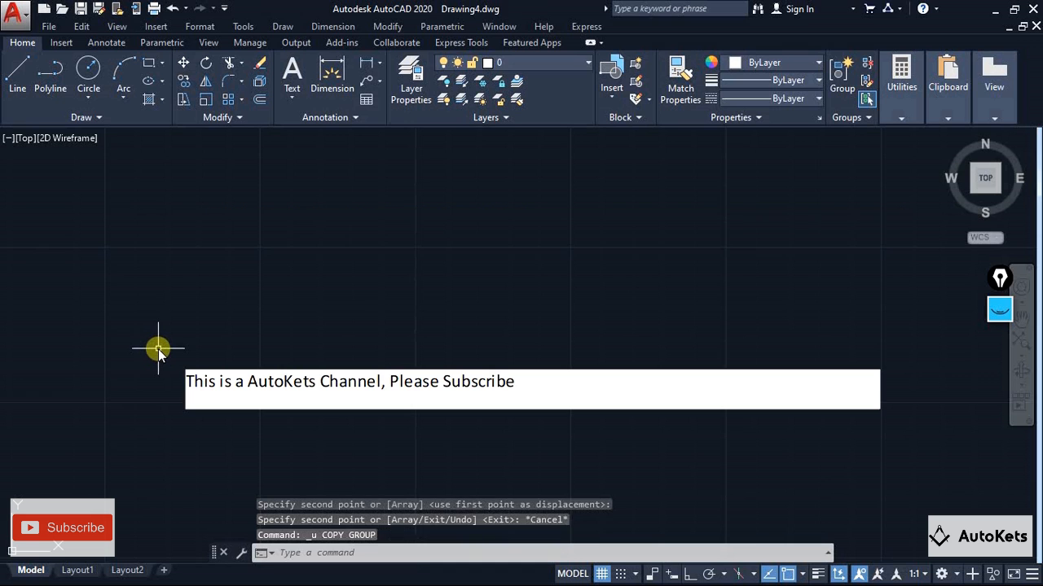
# Edit the embedded WordPad object, append ",This is AutoCAD Video" to its text, and deselect it back in the drawing
pyautogui.moveTo(318, 373); pyautogui.dragTo(291, 274, button='middle')
pyautogui.scroll(-3, 463, 314)
pyautogui.moveTo(511, 341)
pyautogui.mouseDown(button='middle')
pyautogui.moveTo(415, 366)
pyautogui.moveTo(363, 408)
pyautogui.mouseUp(button='middle')
pyautogui.scroll(2, 363, 353)
pyautogui.scroll(2, 362, 353)
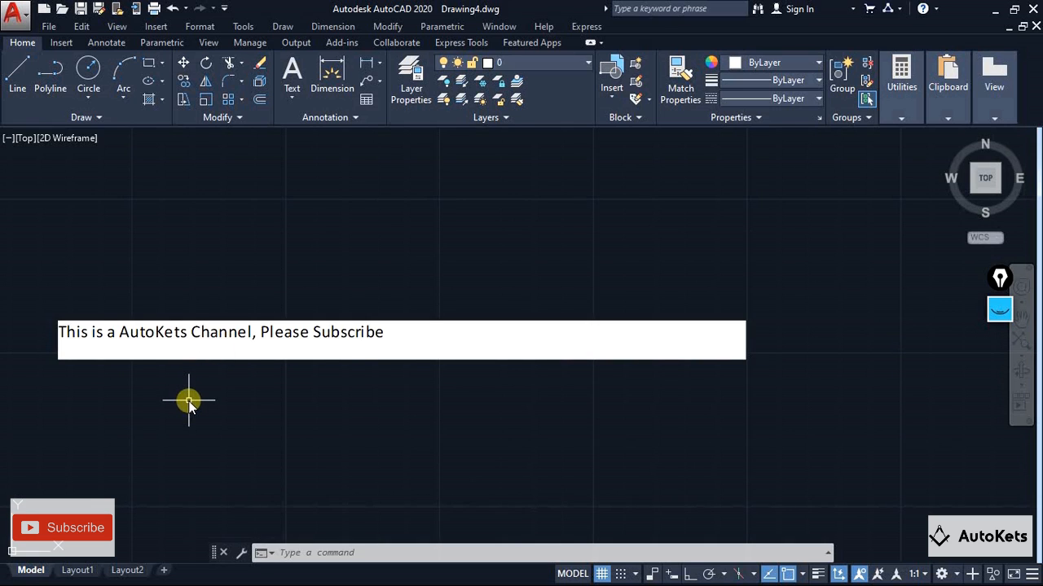
pyautogui.click(253, 353)
pyautogui.doubleClick(267, 350)
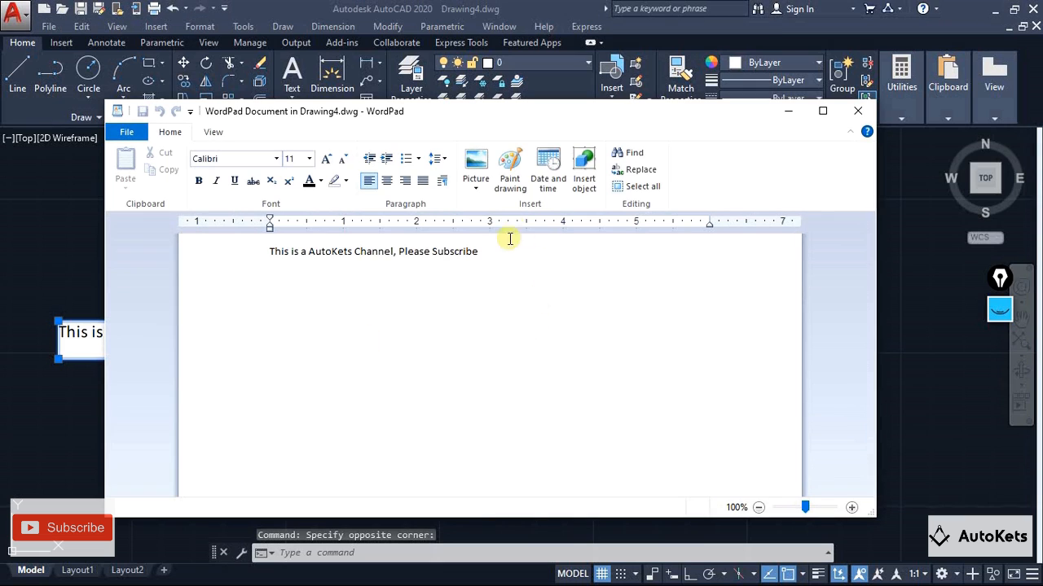
pyautogui.write(',T')
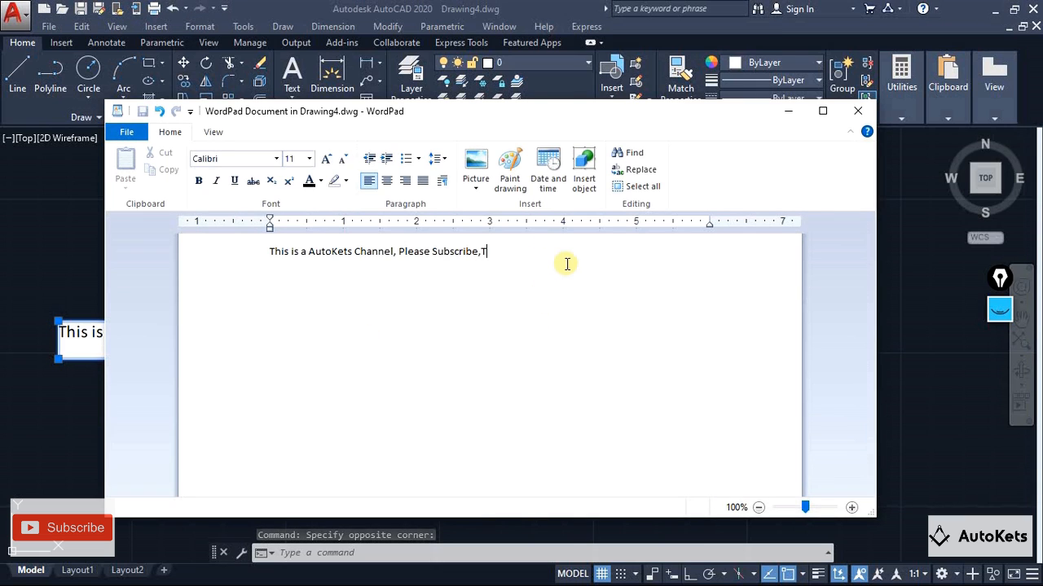
pyautogui.write('his is AutoCAD Video')
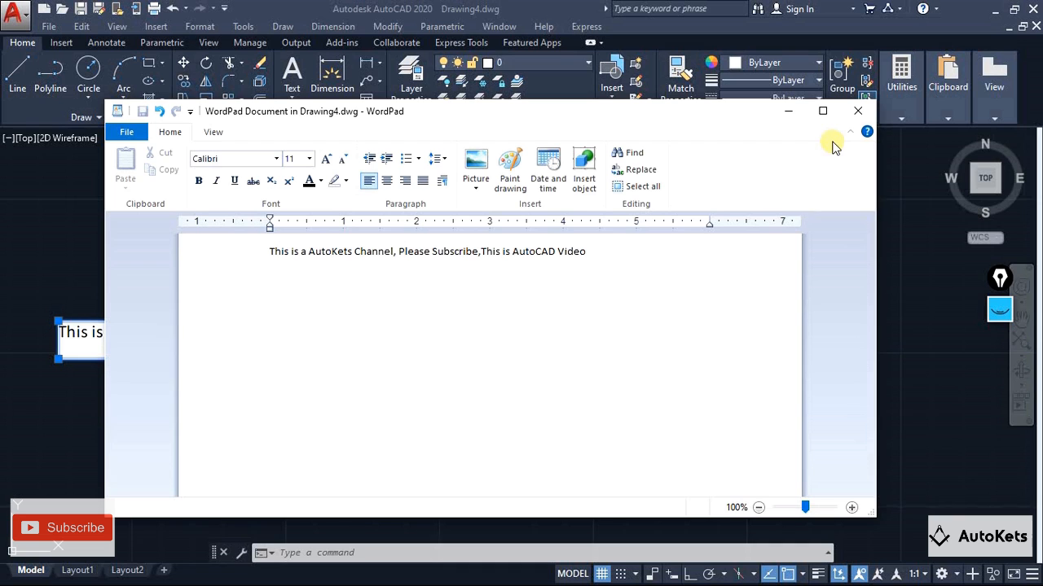
pyautogui.click(857, 110)
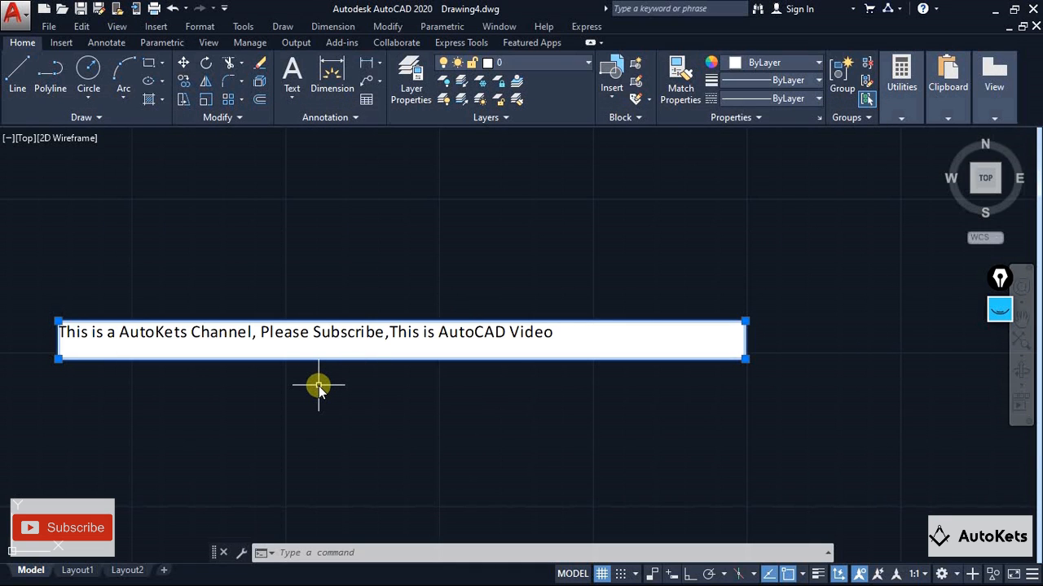
pyautogui.click(302, 398)
pyautogui.press('Escape')
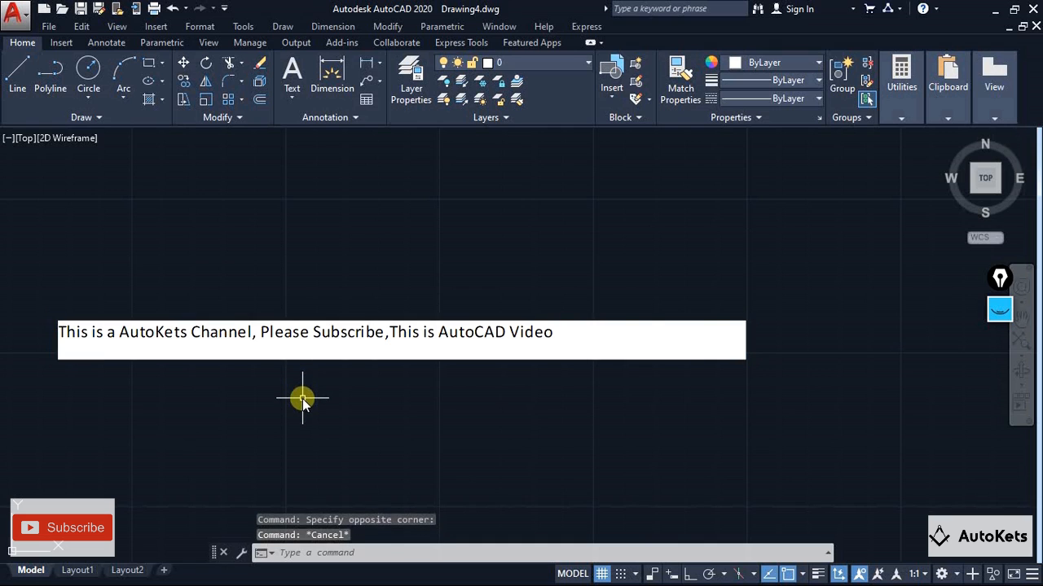
# Insert the video file Fillet(Continue) from the Desktop Autocad folder as an OLE object created from file
pyautogui.scroll(-2, 303, 398)
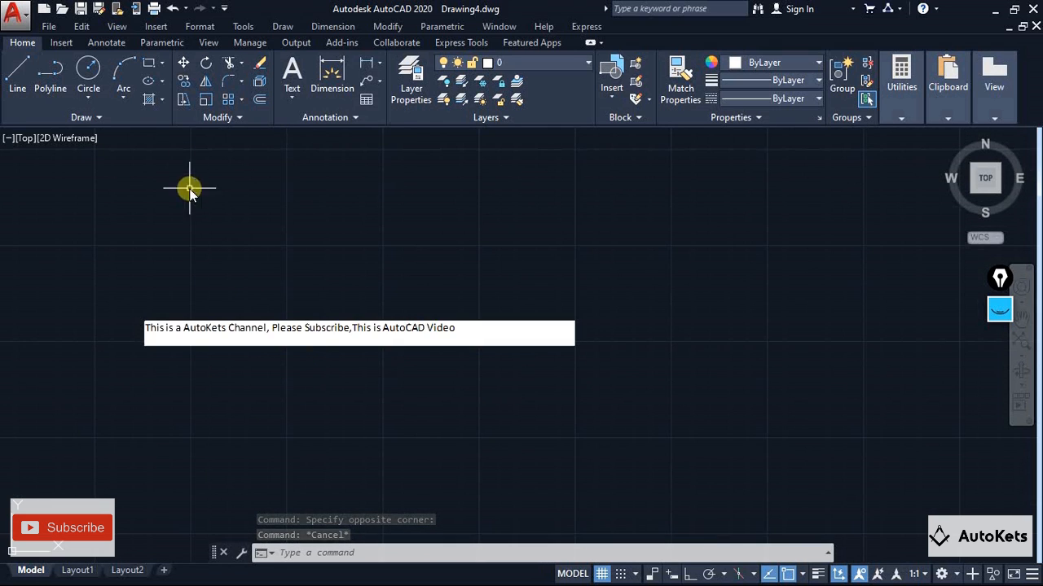
pyautogui.click(154, 26)
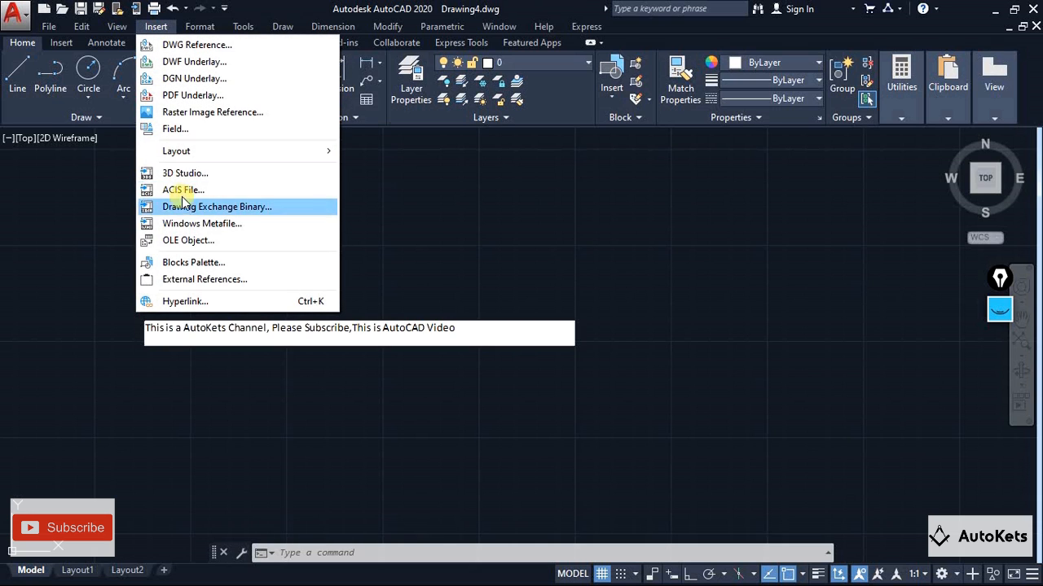
pyautogui.click(188, 244)
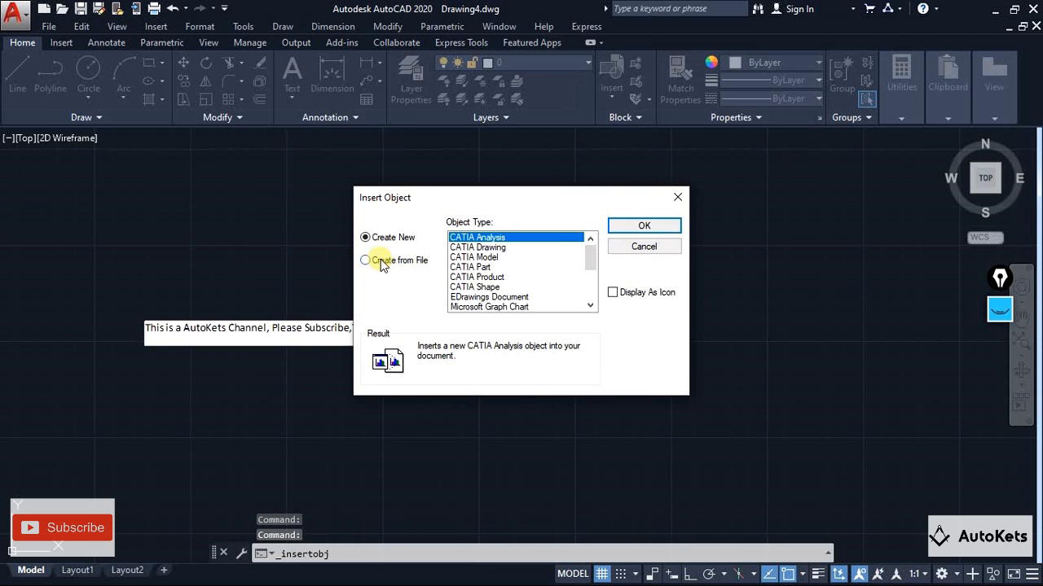
pyautogui.click(380, 260)
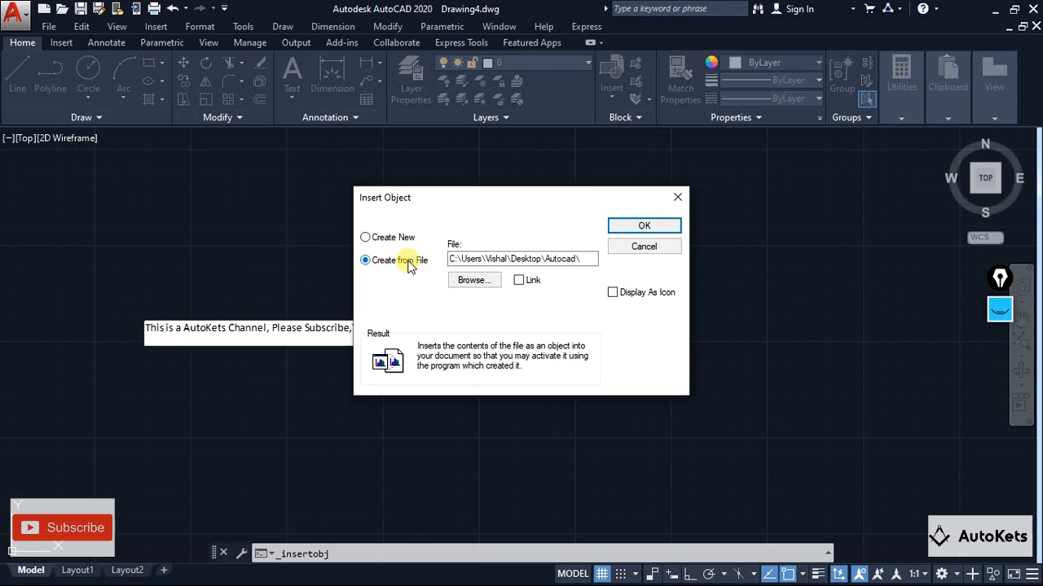
pyautogui.click(472, 280)
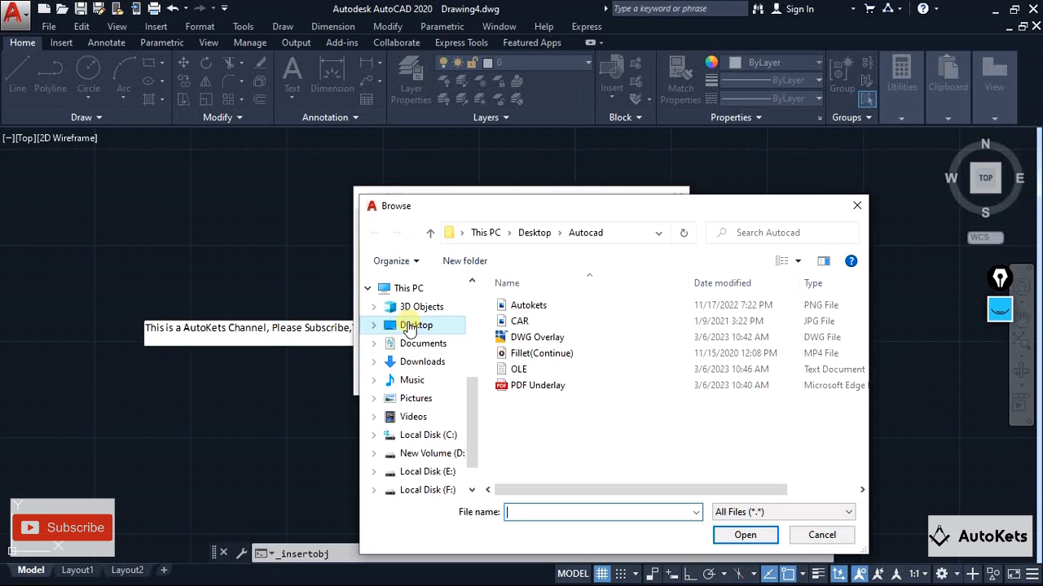
pyautogui.click(533, 355)
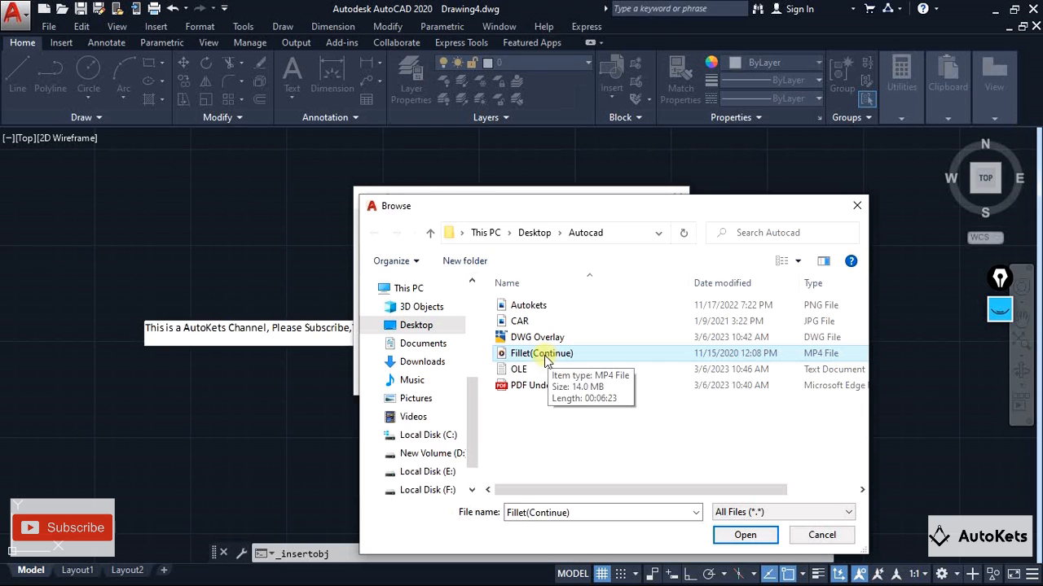
pyautogui.click(741, 535)
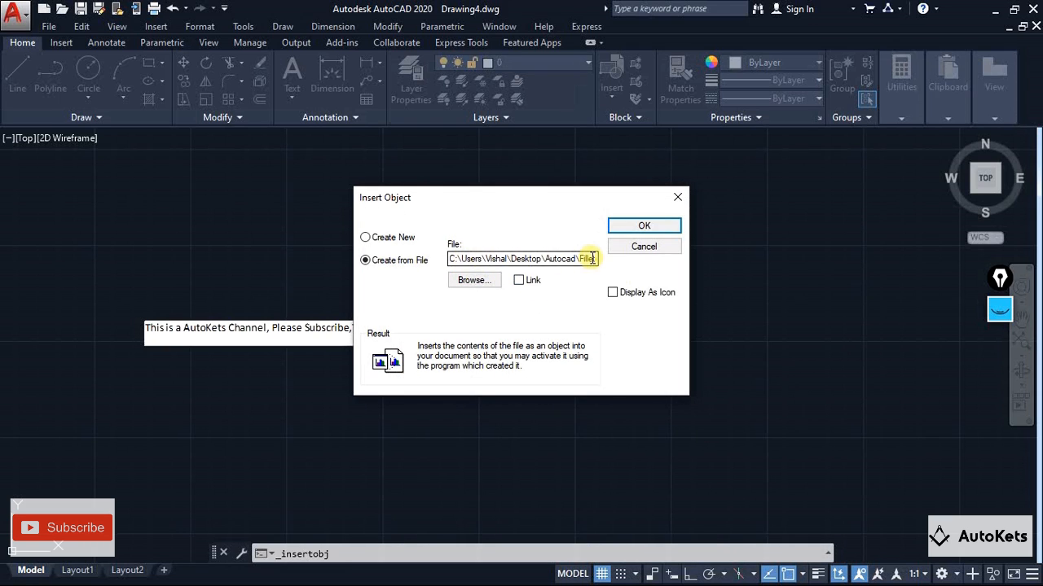
pyautogui.click(655, 227)
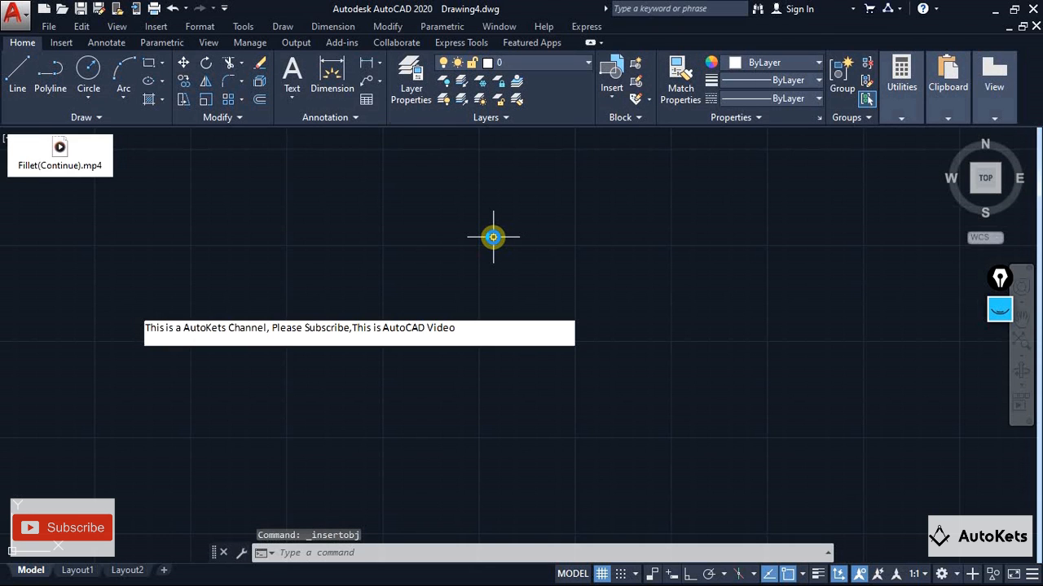
pyautogui.moveTo(175, 219)
pyautogui.mouseDown(button='middle')
pyautogui.moveTo(432, 342)
pyautogui.moveTo(384, 318)
pyautogui.moveTo(415, 352)
pyautogui.moveTo(366, 333)
pyautogui.mouseUp(button='middle')
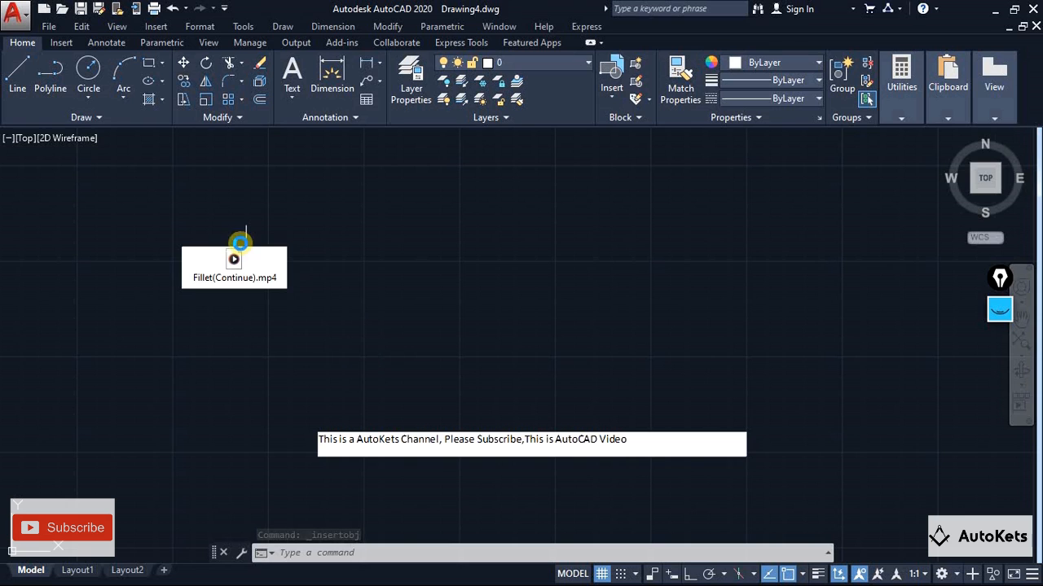
pyautogui.click(237, 254)
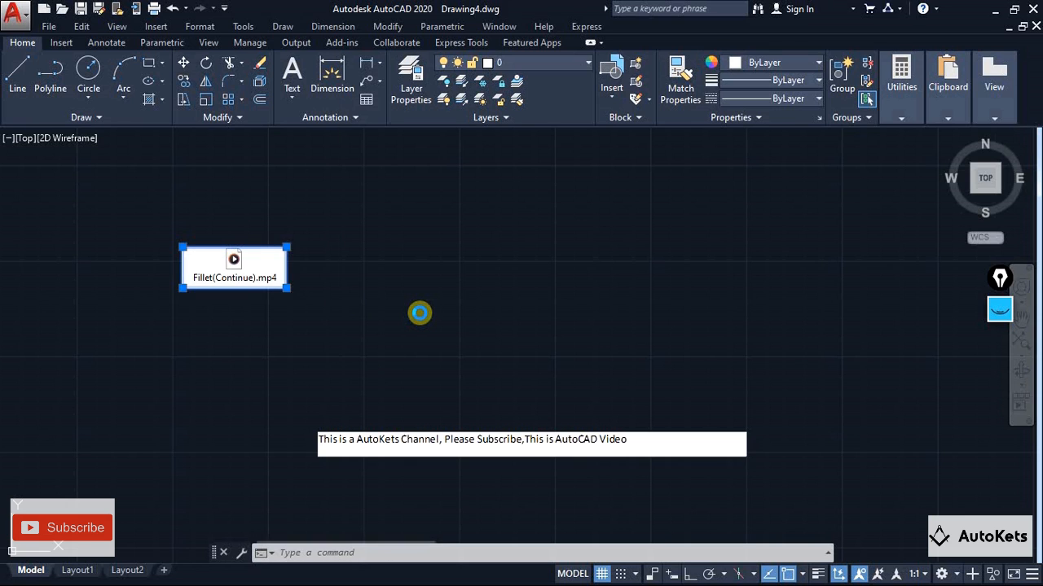
pyautogui.hotkey('ctrl', '1')
pyautogui.click(9, 39)
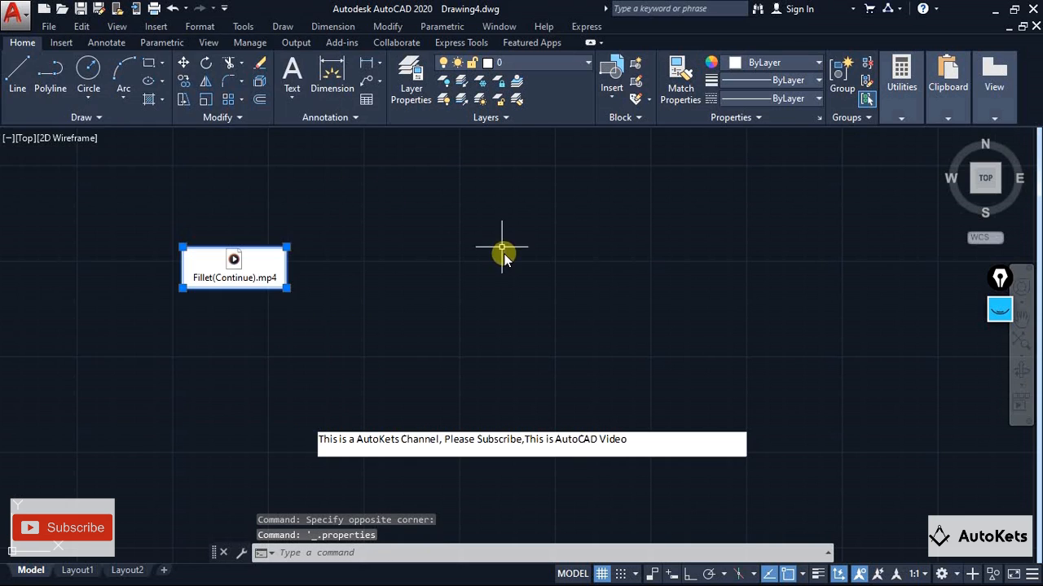
pyautogui.press('Escape')
pyautogui.press('Escape')
pyautogui.press('Escape')
# Open the embedded Fillet(Continue).mp4 object, skim through several points of the video, and return to the drawing
pyautogui.doubleClick(235, 273)
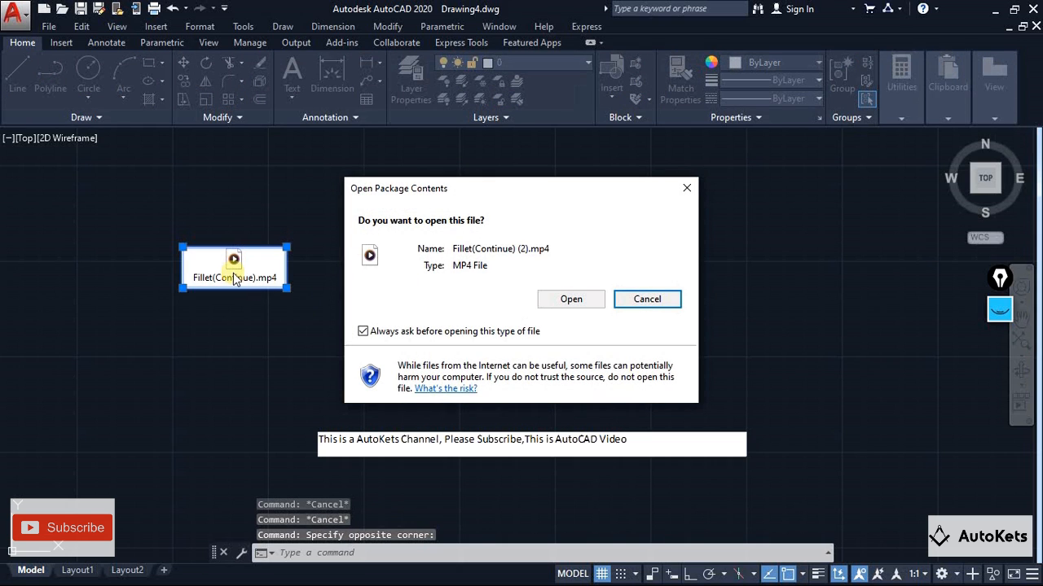
pyautogui.click(541, 298)
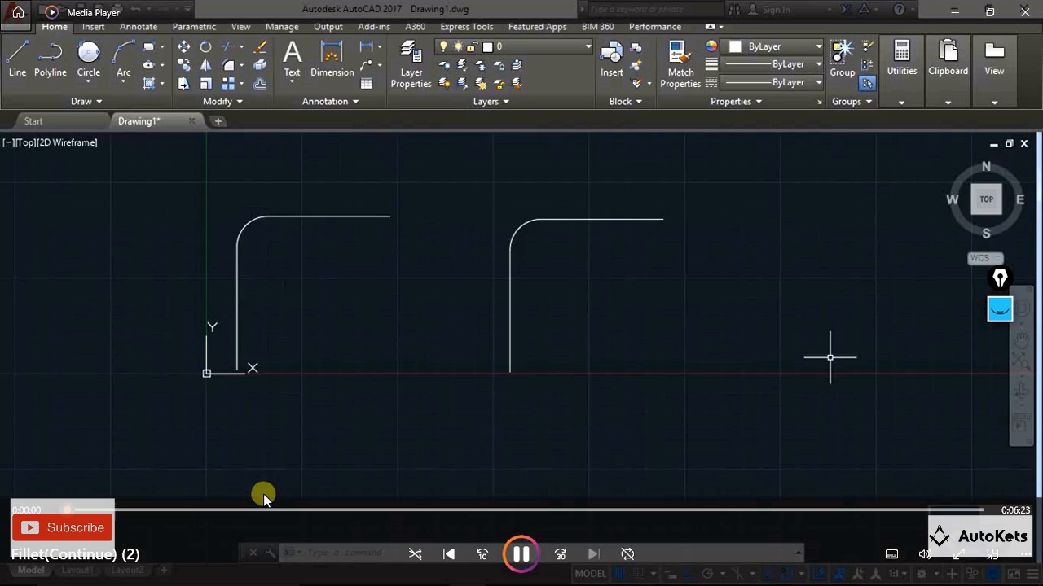
pyautogui.click(263, 506)
pyautogui.click(349, 507)
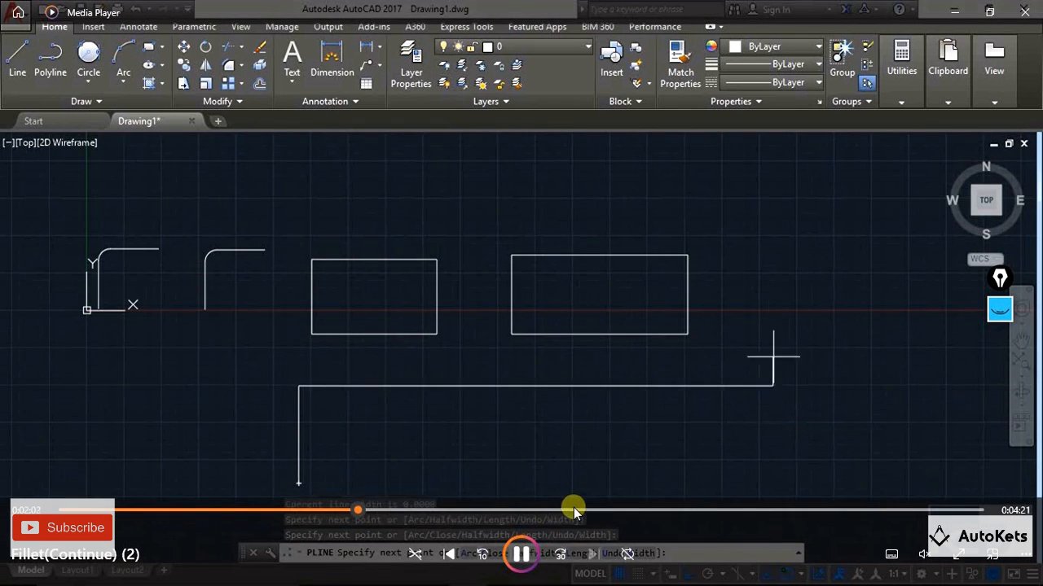
pyautogui.click(584, 509)
pyautogui.click(688, 508)
pyautogui.click(764, 507)
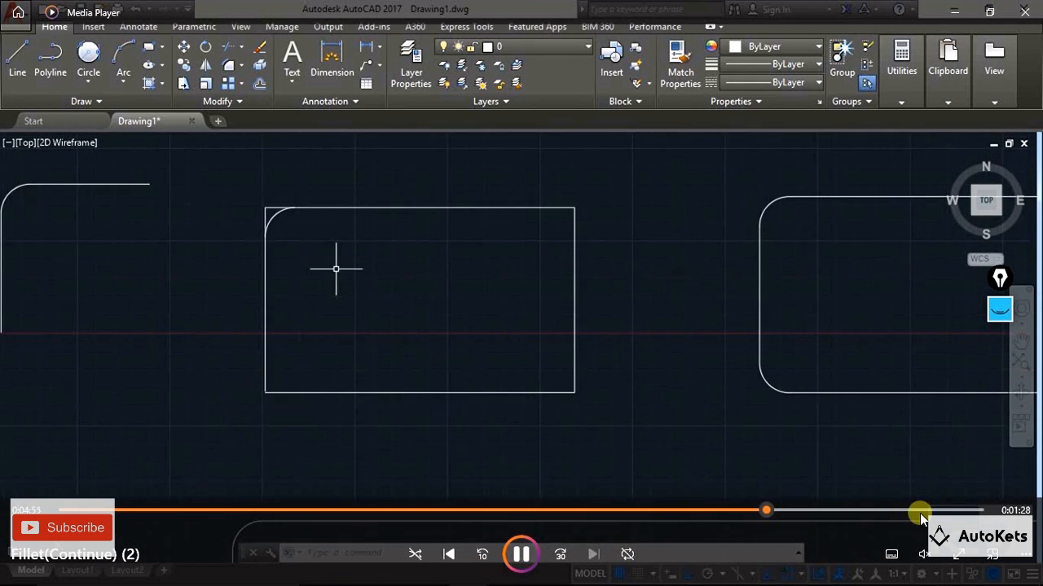
pyautogui.click(919, 508)
pyautogui.click(743, 507)
pyautogui.click(603, 503)
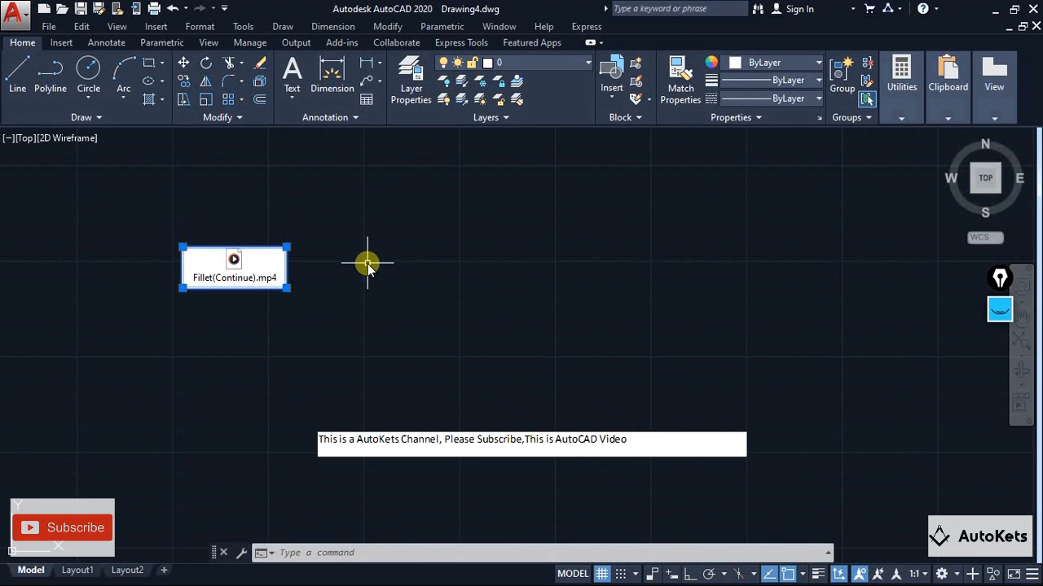
pyautogui.click(363, 262)
pyautogui.press('Escape')
pyautogui.press('Escape')
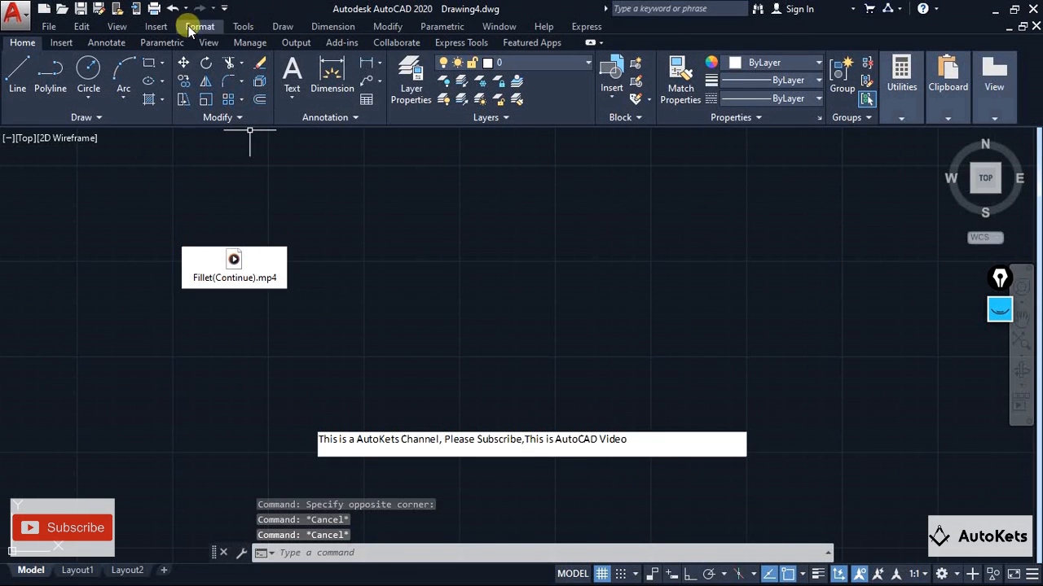
# Insert the PDF Underlay file from the Desktop Autocad folder as an OLE object created from file
pyautogui.click(155, 26)
pyautogui.click(192, 236)
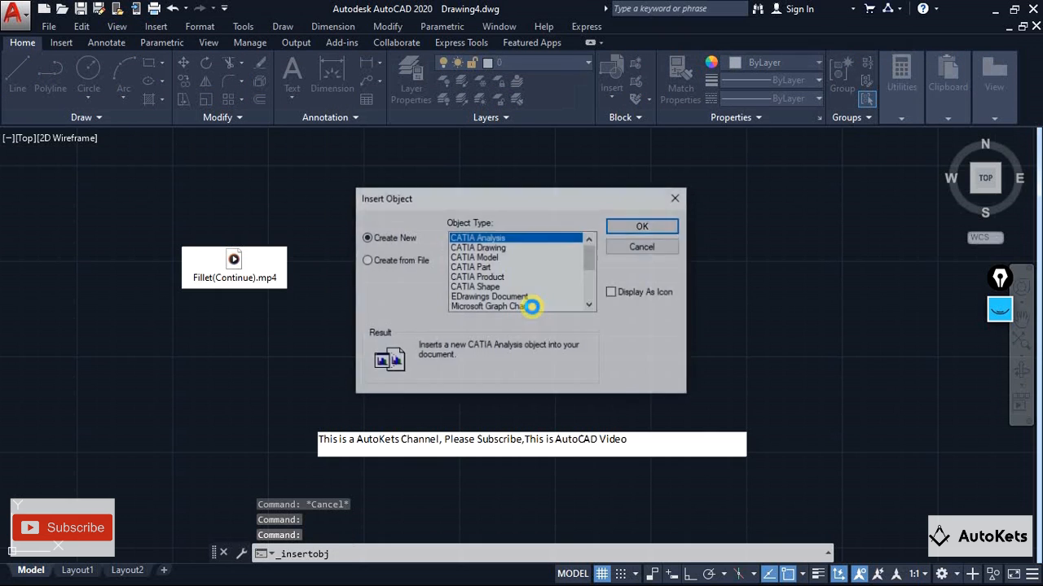
pyautogui.scroll(-3, 489, 281)
pyautogui.click(396, 260)
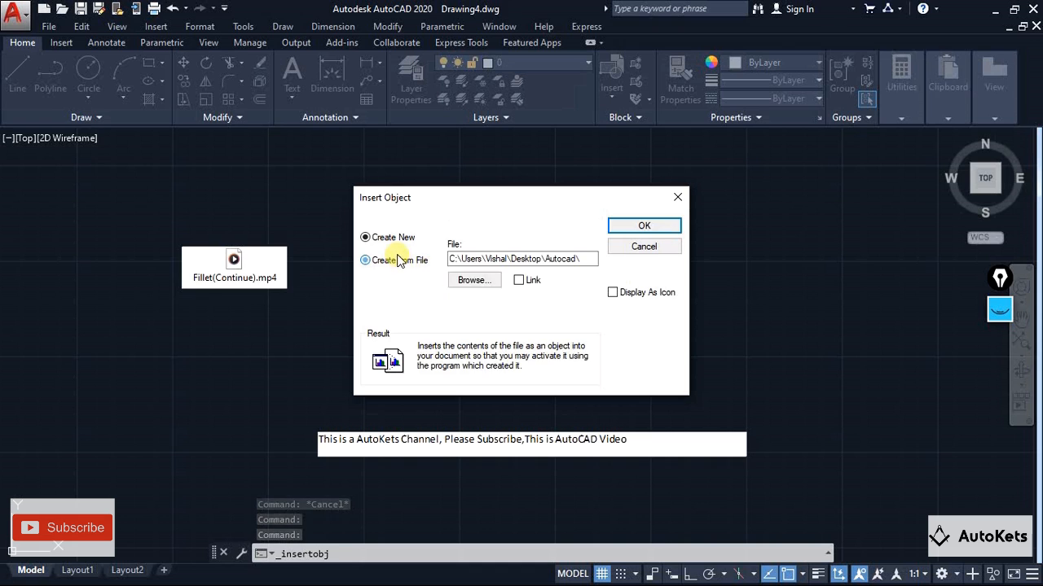
pyautogui.click(478, 282)
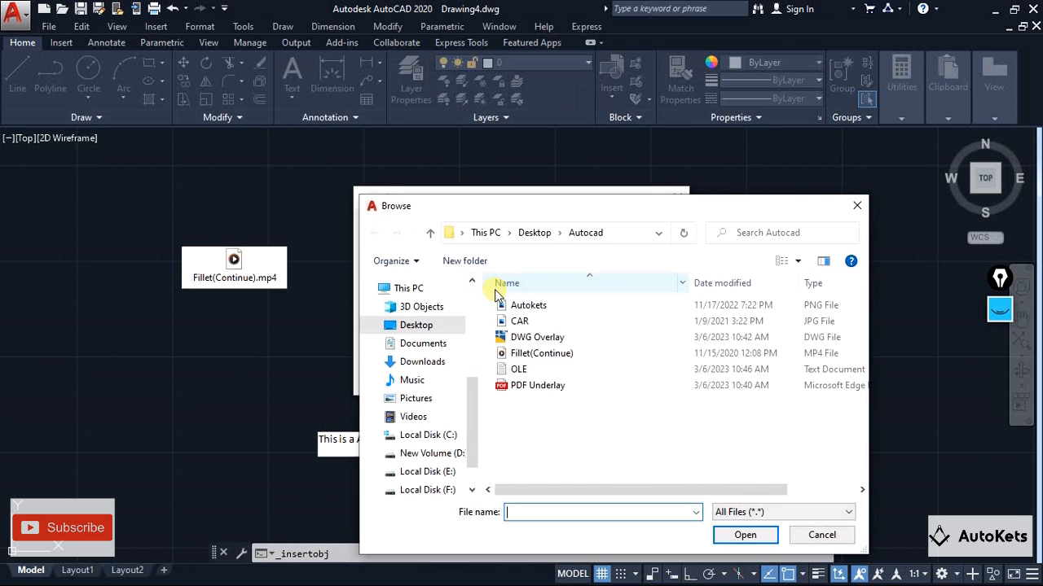
pyautogui.click(518, 388)
pyautogui.doubleClick(522, 386)
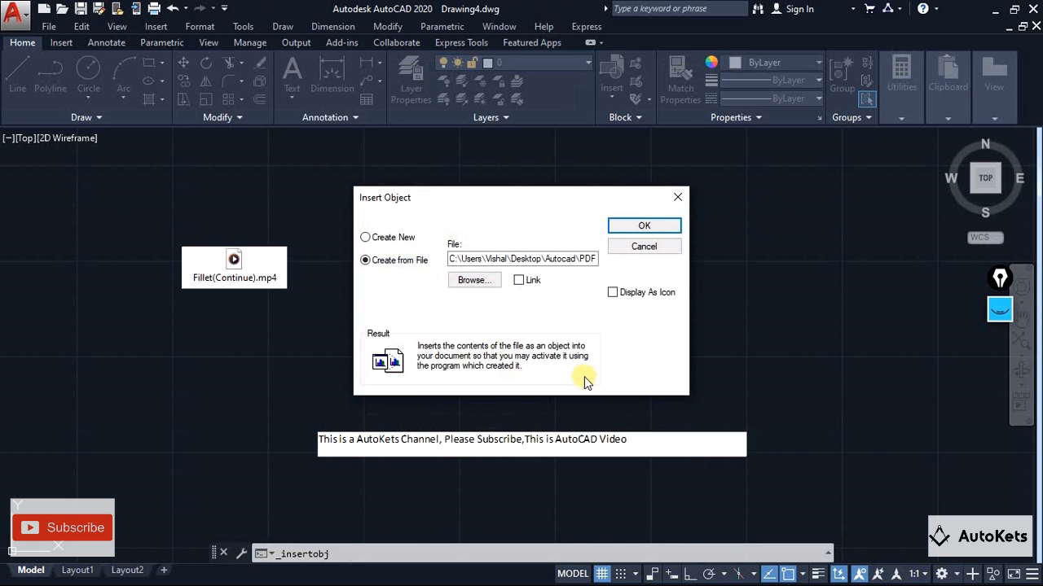
pyautogui.click(640, 224)
pyautogui.moveTo(143, 212); pyautogui.dragTo(283, 309, button='middle')
pyautogui.doubleClick(198, 252)
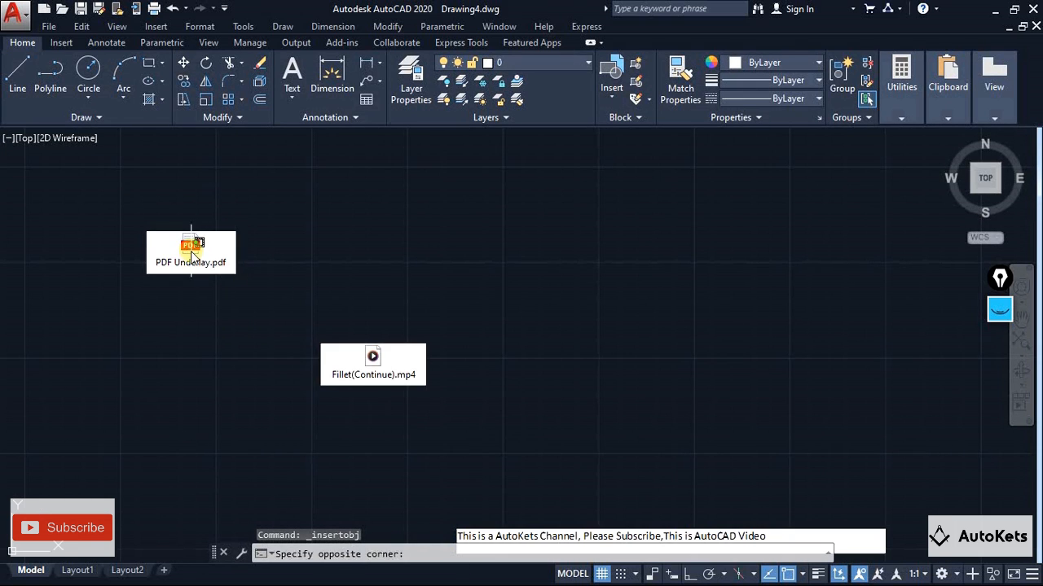
pyautogui.press('Escape')
pyautogui.press('Escape')
pyautogui.press('Escape')
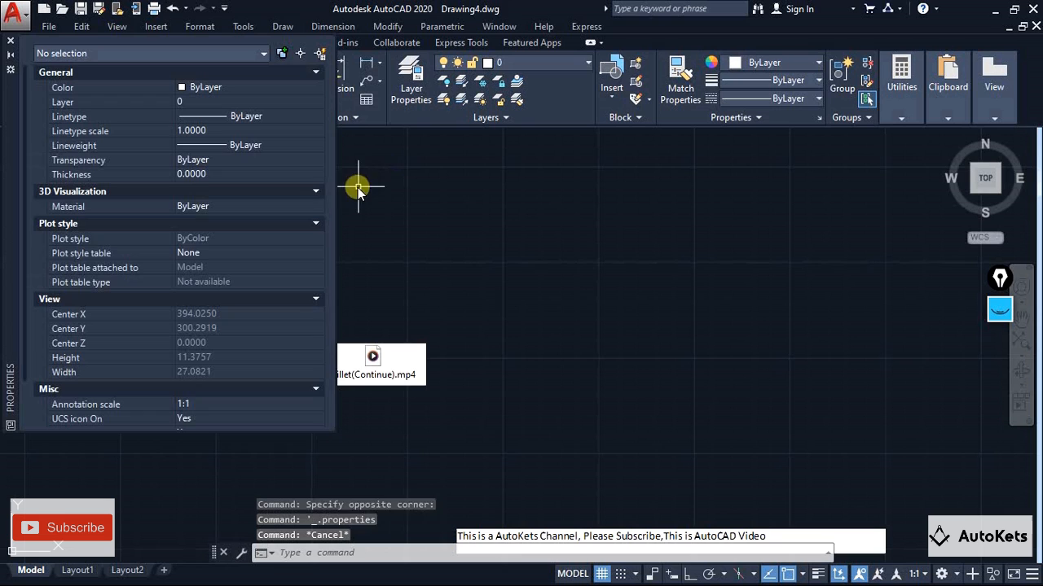
pyautogui.click(10, 40)
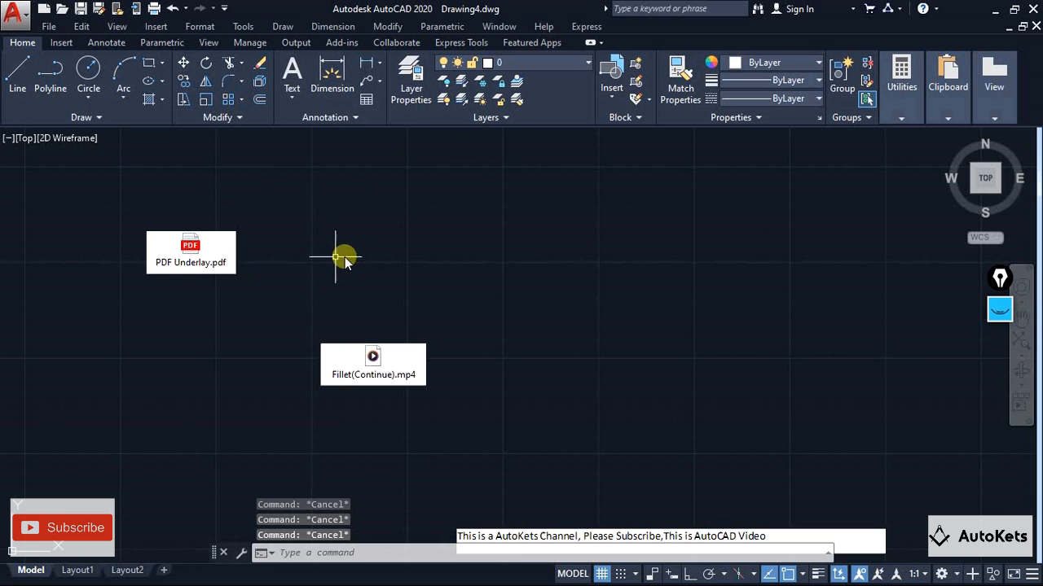
# Open the embedded PDF Underlay.pdf object to view its floor plan, and close it to return to the drawing
pyautogui.doubleClick(203, 260)
pyautogui.click(544, 300)
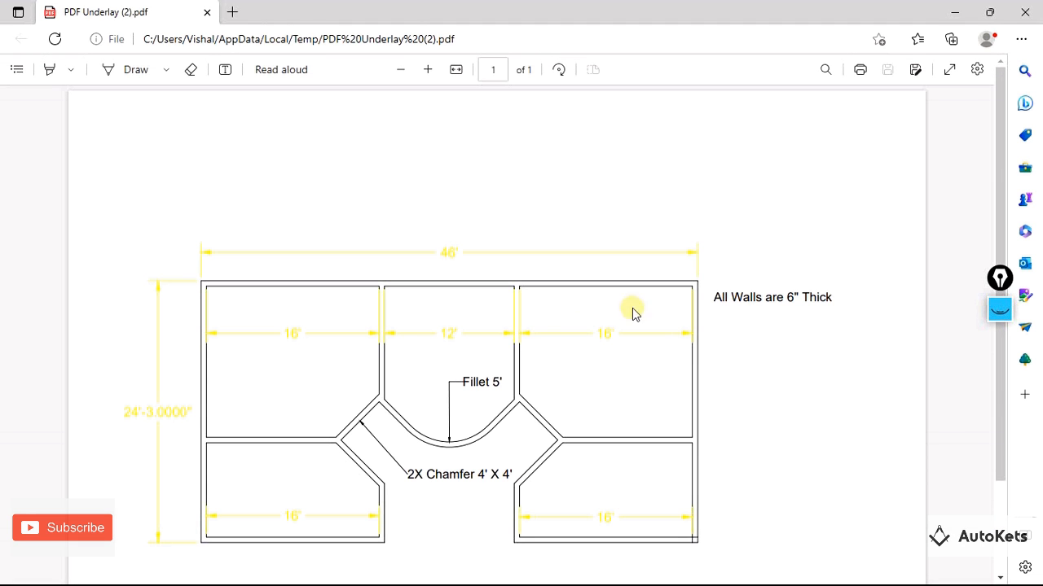
pyautogui.click(1025, 11)
pyautogui.press('Escape')
pyautogui.press('Escape')
pyautogui.scroll(-4, 485, 320)
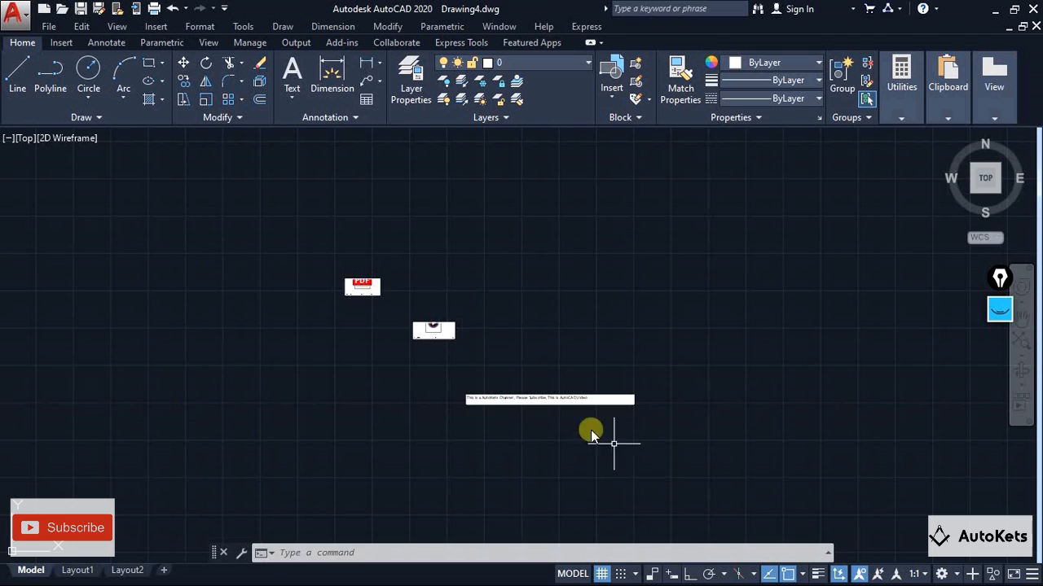
pyautogui.scroll(4, 593, 431)
pyautogui.scroll(2, 362, 272)
pyautogui.moveTo(362, 271); pyautogui.dragTo(445, 255, button='middle')
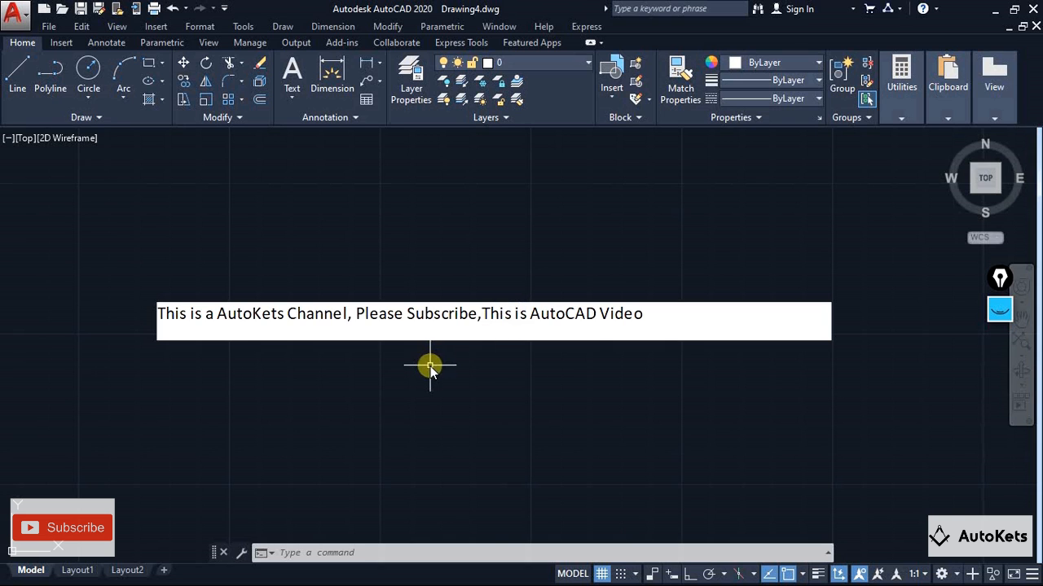
pyautogui.scroll(-4, 430, 366)
pyautogui.moveTo(430, 366); pyautogui.dragTo(480, 423, button='middle')
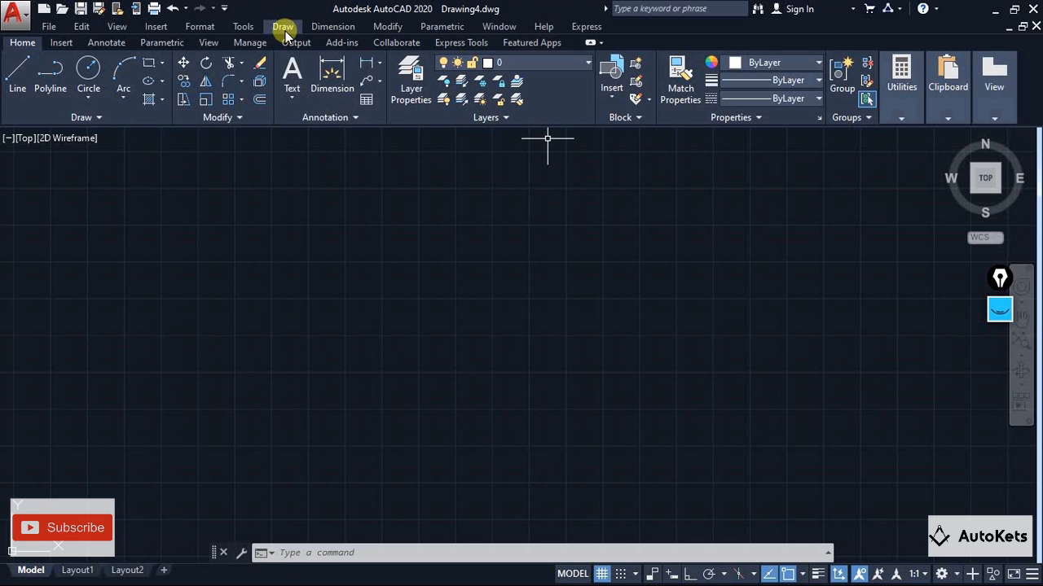
pyautogui.click(155, 26)
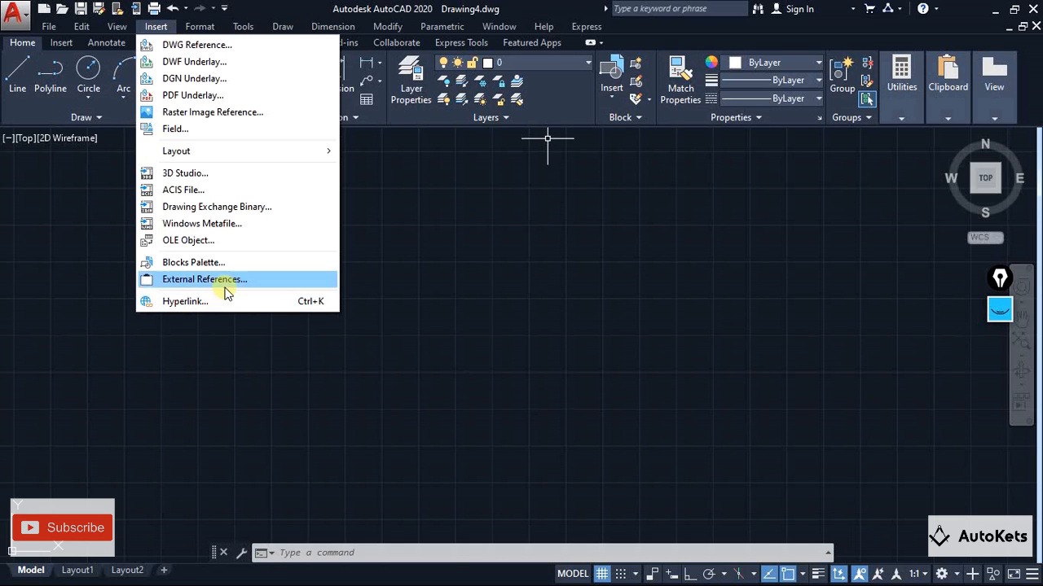
# Sketch a page outline containing four horizontal lines over the empty drawing area with the on-screen annotation pen
pyautogui.click(999, 308)
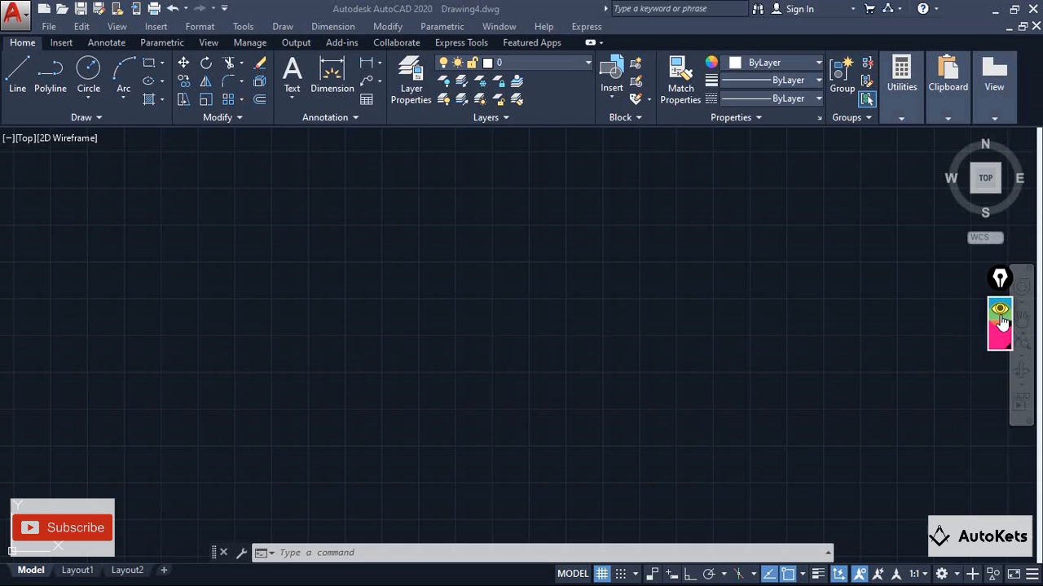
pyautogui.click(999, 356)
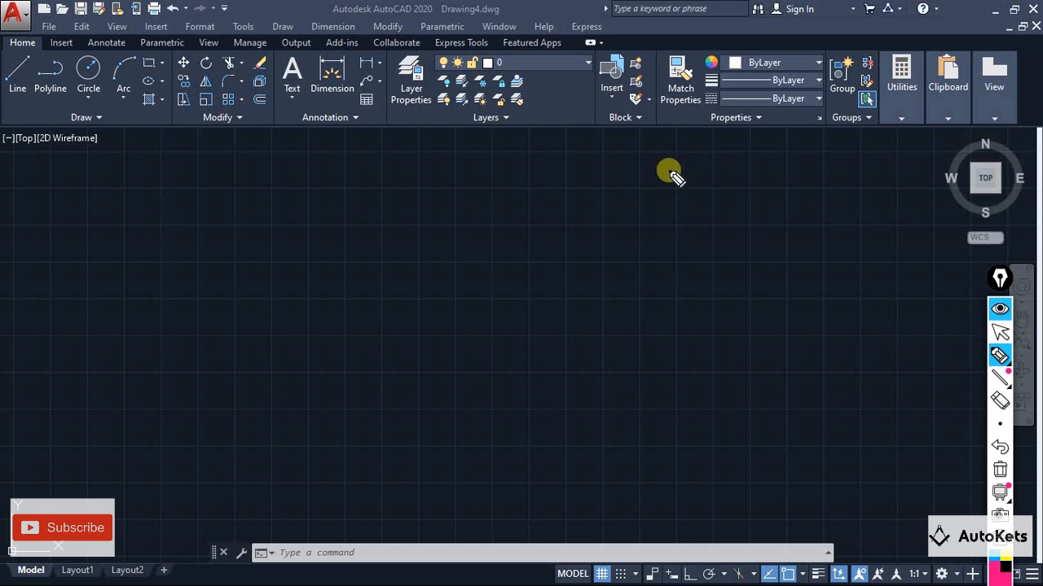
pyautogui.moveTo(698, 169)
pyautogui.mouseDown()
pyautogui.moveTo(487, 170)
pyautogui.moveTo(470, 530)
pyautogui.moveTo(783, 524)
pyautogui.moveTo(742, 186)
pyautogui.moveTo(676, 174)
pyautogui.mouseUp()
pyautogui.moveTo(501, 211); pyautogui.dragTo(596, 211)
pyautogui.moveTo(510, 283); pyautogui.dragTo(639, 283)
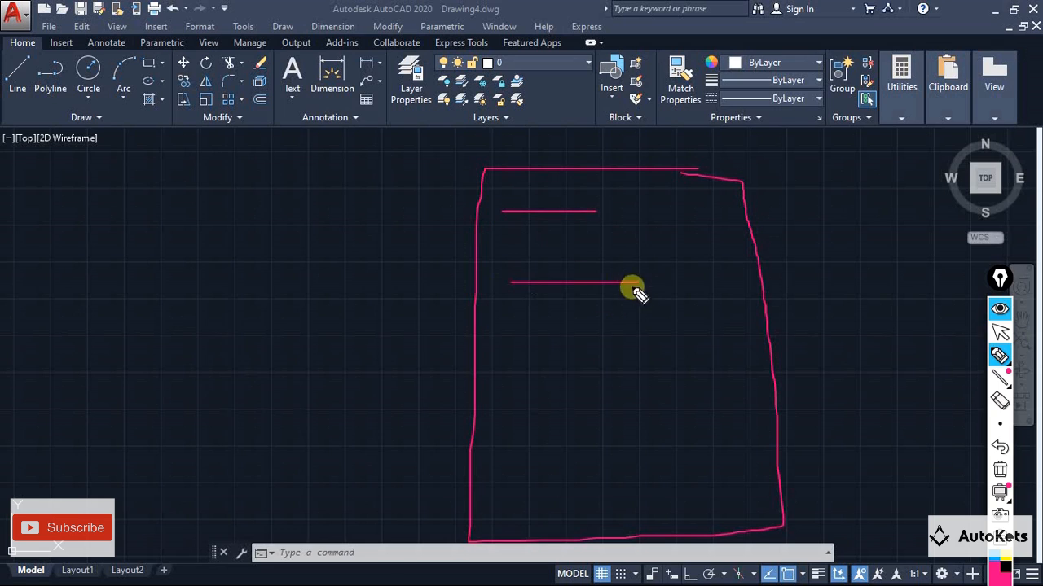
pyautogui.moveTo(517, 322); pyautogui.dragTo(651, 323)
pyautogui.moveTo(515, 360); pyautogui.dragTo(666, 360)
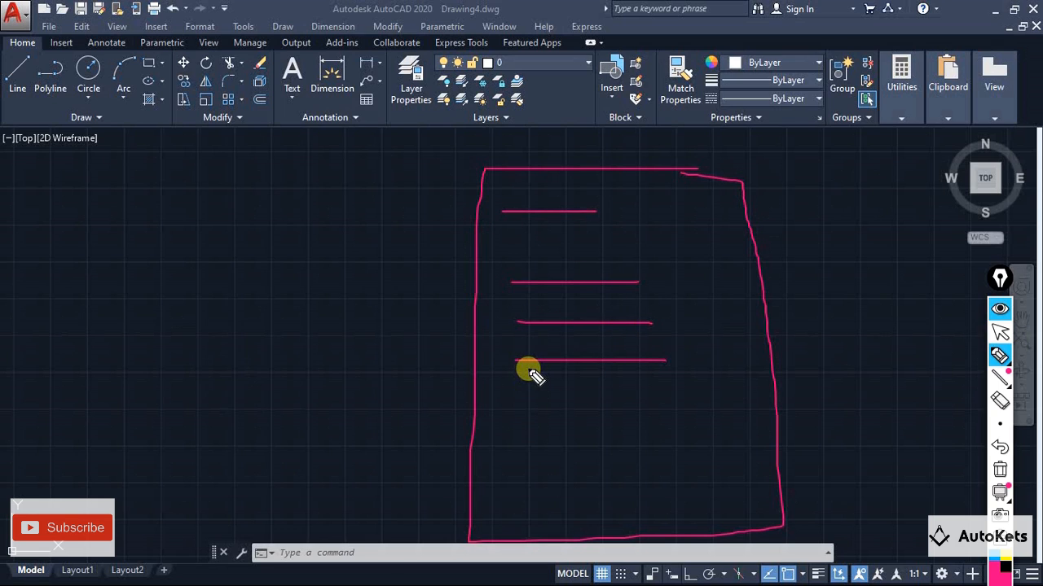
# Sketch a curved arrow from the lowest line to a second page outline, and clear all the pen annotations
pyautogui.moveTo(546, 359)
pyautogui.mouseDown()
pyautogui.moveTo(350, 152)
pyautogui.moveTo(230, 213)
pyautogui.mouseUp()
pyautogui.moveTo(212, 175)
pyautogui.mouseDown()
pyautogui.moveTo(224, 205)
pyautogui.moveTo(249, 195)
pyautogui.mouseUp()
pyautogui.moveTo(341, 237)
pyautogui.mouseDown()
pyautogui.moveTo(204, 236)
pyautogui.moveTo(187, 456)
pyautogui.moveTo(372, 498)
pyautogui.moveTo(391, 247)
pyautogui.moveTo(327, 236)
pyautogui.mouseUp()
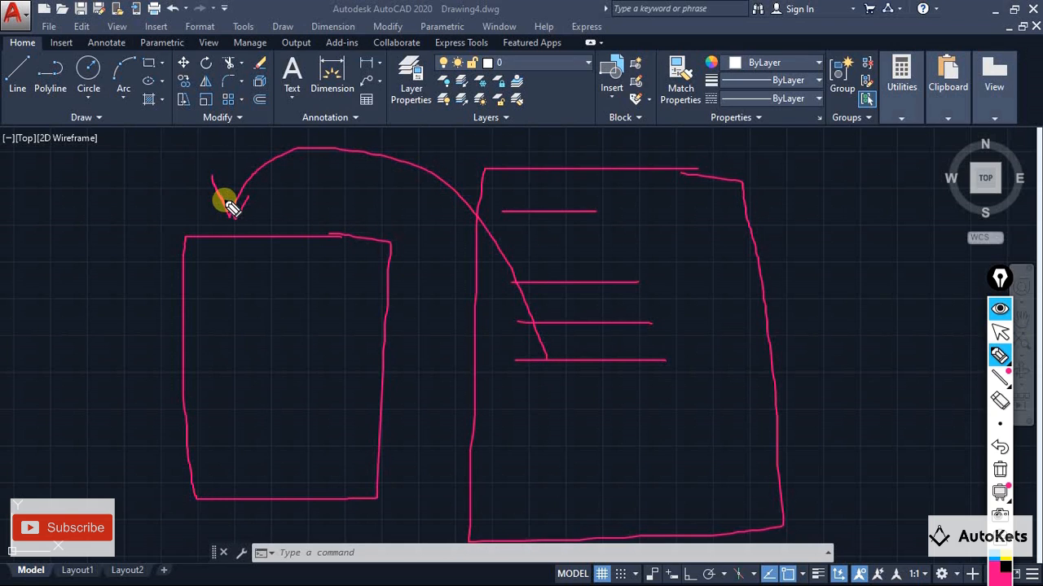
pyautogui.click(999, 471)
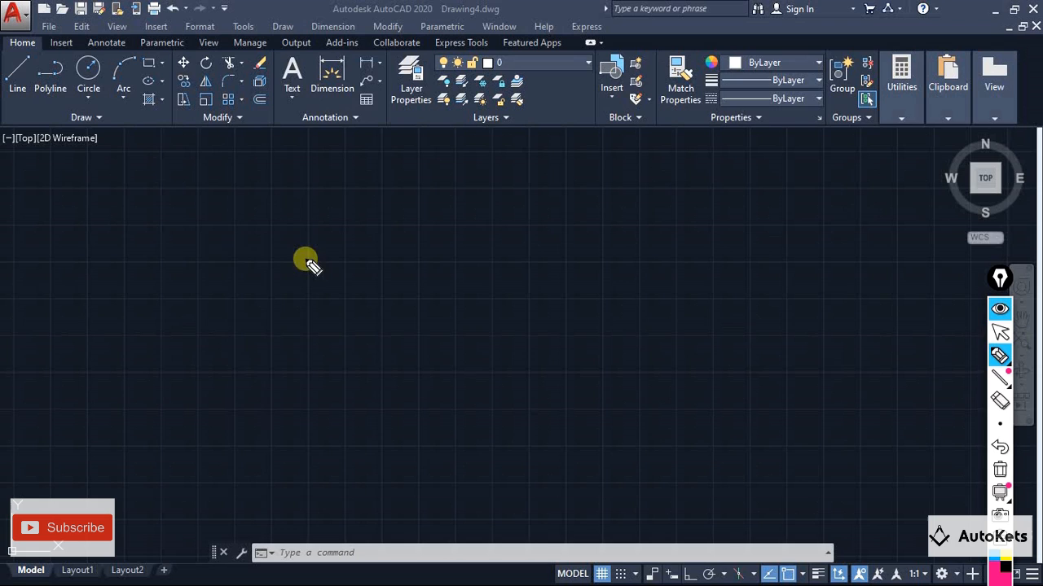
# Sketch a rough circle over the empty drawing area with the annotation pen, and an arrow from it labelled PDF
pyautogui.moveTo(305, 259)
pyautogui.mouseDown()
pyautogui.moveTo(225, 416)
pyautogui.moveTo(342, 268)
pyautogui.moveTo(275, 246)
pyautogui.moveTo(553, 154)
pyautogui.moveTo(520, 197)
pyautogui.mouseUp()
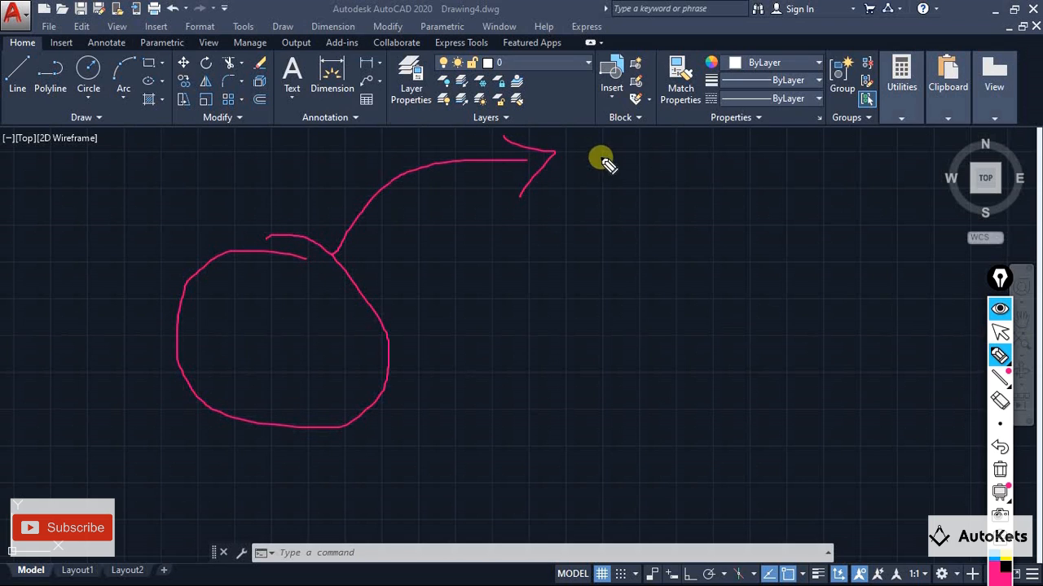
pyautogui.click(605, 140)
pyautogui.moveTo(607, 218)
pyautogui.mouseDown()
pyautogui.moveTo(607, 136)
pyautogui.moveTo(588, 164)
pyautogui.mouseUp()
pyautogui.moveTo(692, 148)
pyautogui.mouseDown()
pyautogui.moveTo(689, 242)
pyautogui.moveTo(759, 217)
pyautogui.mouseUp()
pyautogui.moveTo(801, 160)
pyautogui.mouseDown()
pyautogui.moveTo(819, 213)
pyautogui.moveTo(853, 162)
pyautogui.mouseUp()
pyautogui.moveTo(829, 192); pyautogui.dragTo(853, 189)
# Sketch a second pen arrow from the rough circle and handwrite a drawing label beside it
pyautogui.moveTo(342, 269); pyautogui.dragTo(588, 330)
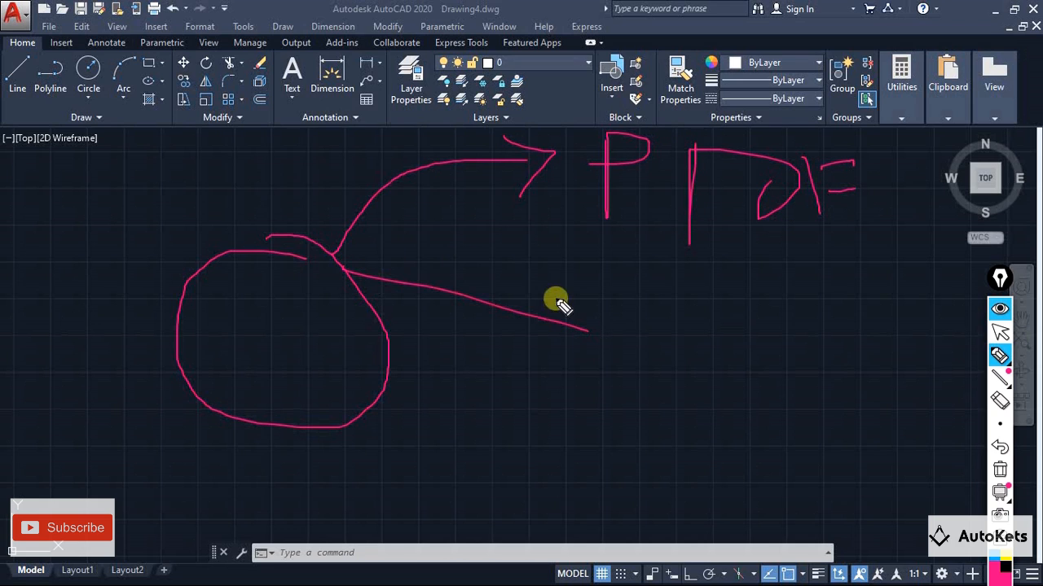
pyautogui.moveTo(556, 300); pyautogui.dragTo(603, 362)
pyautogui.moveTo(666, 265); pyautogui.dragTo(670, 354)
pyautogui.moveTo(670, 275)
pyautogui.mouseDown()
pyautogui.moveTo(733, 338)
pyautogui.moveTo(799, 345)
pyautogui.moveTo(875, 310)
pyautogui.moveTo(882, 420)
pyautogui.mouseUp()
# Sketch two more pen lines from the rough circle labelled Pic and web, and clear and hide all the annotations
pyautogui.moveTo(352, 379); pyautogui.dragTo(523, 459)
pyautogui.moveTo(607, 407)
pyautogui.mouseDown()
pyautogui.moveTo(607, 477)
pyautogui.moveTo(597, 430)
pyautogui.mouseUp()
pyautogui.click(676, 446)
pyautogui.click(681, 417)
pyautogui.moveTo(721, 437); pyautogui.dragTo(743, 458)
pyautogui.moveTo(353, 421)
pyautogui.mouseDown()
pyautogui.moveTo(456, 542)
pyautogui.moveTo(669, 515)
pyautogui.moveTo(717, 531)
pyautogui.moveTo(715, 544)
pyautogui.mouseUp()
pyautogui.moveTo(771, 509); pyautogui.dragTo(771, 575)
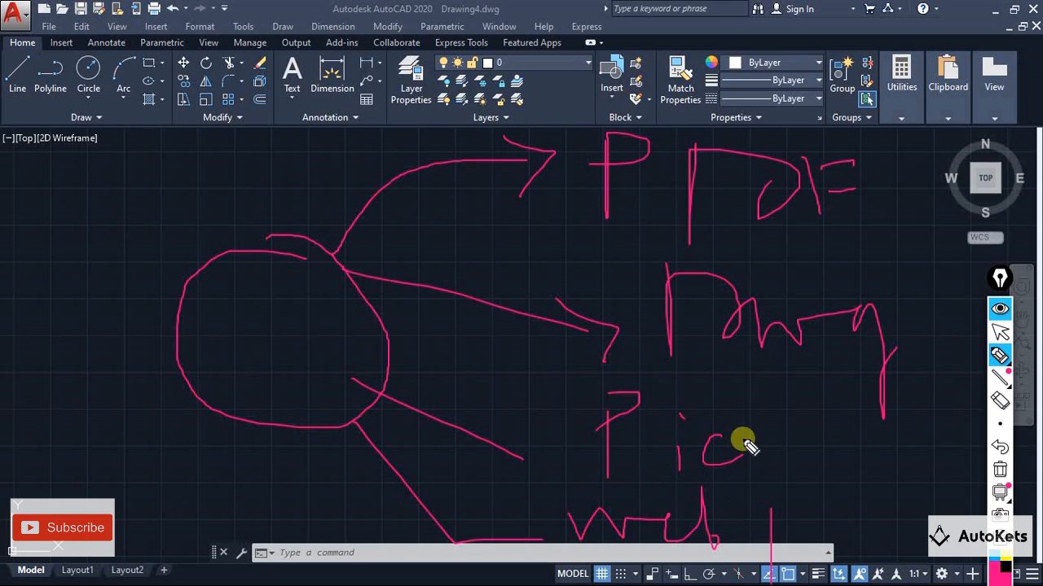
pyautogui.click(1000, 470)
pyautogui.click(999, 309)
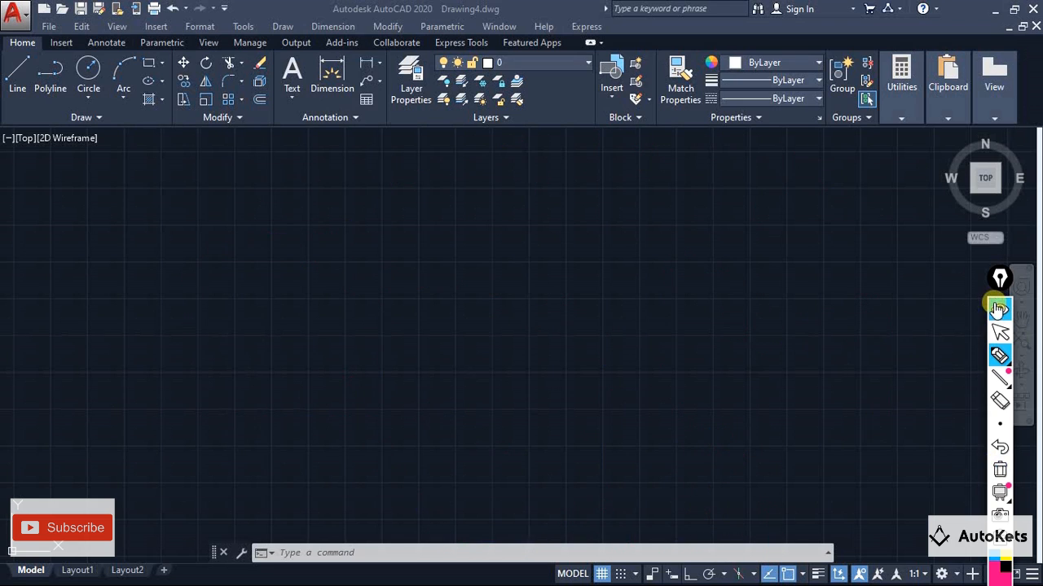
# Draw a circle by centre and radius in the lower-left part of the empty drawing
pyautogui.click(275, 346)
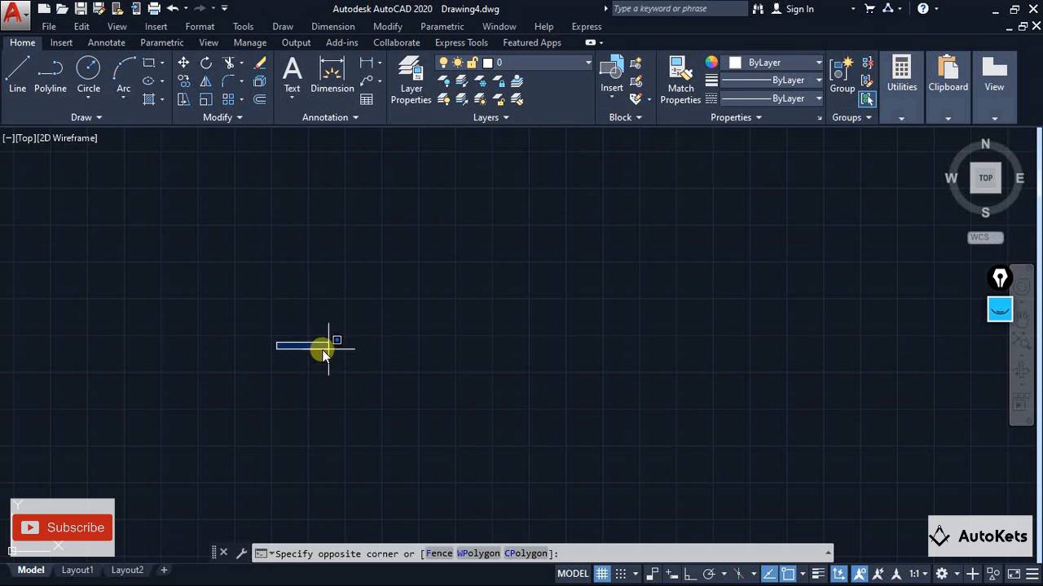
pyautogui.click(334, 350)
pyautogui.click(88, 74)
pyautogui.click(272, 362)
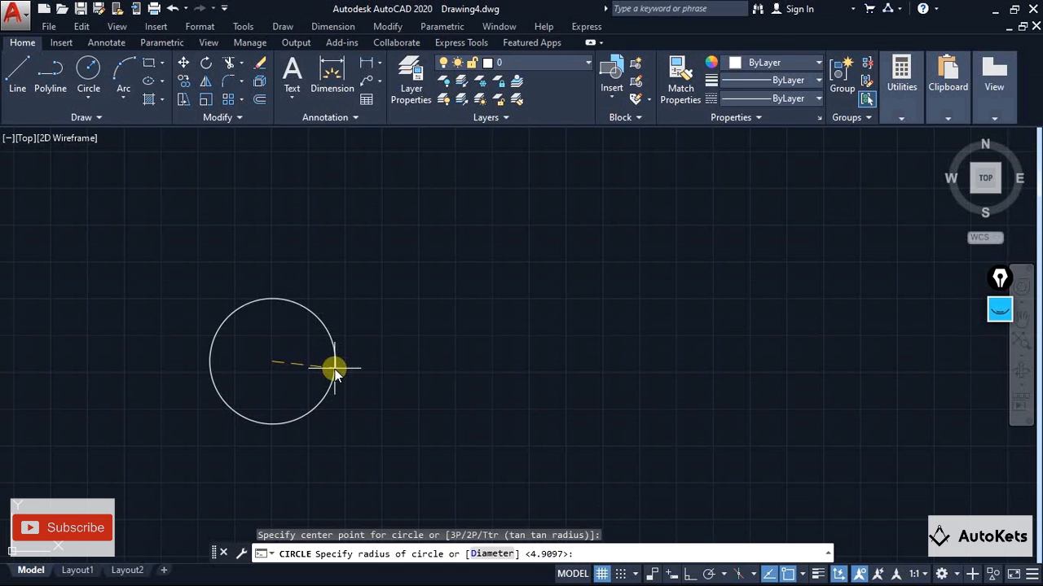
pyautogui.click(334, 365)
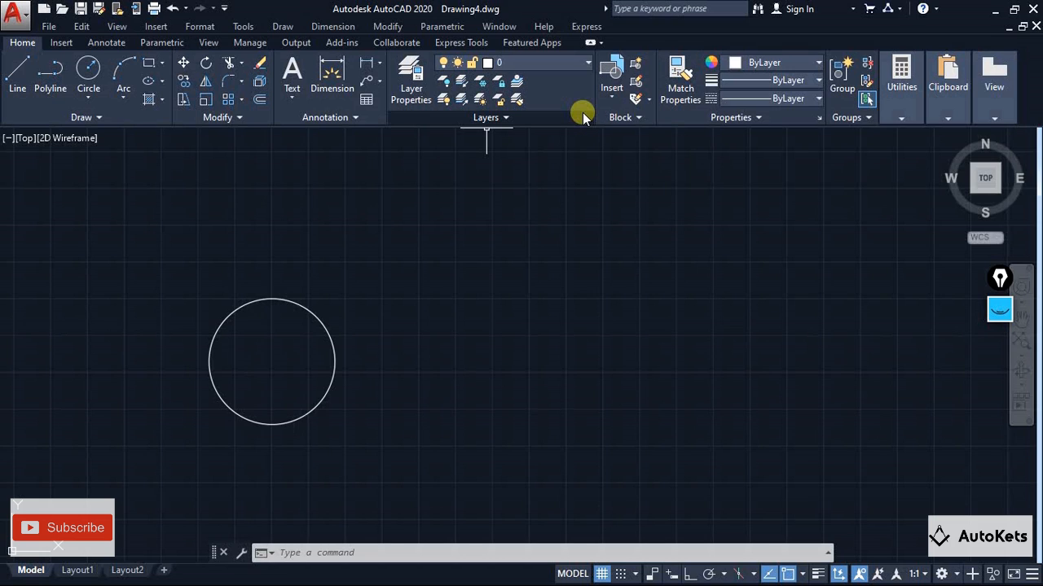
# Start the Hyperlink command on the circle to bring up its Insert Hyperlink settings
pyautogui.click(156, 28)
pyautogui.click(184, 302)
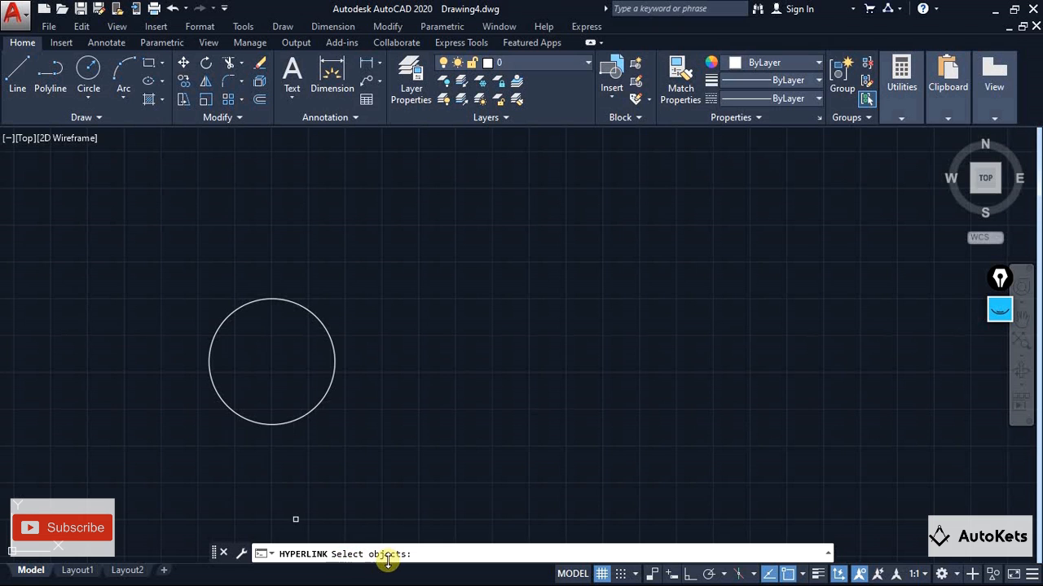
pyautogui.click(333, 347)
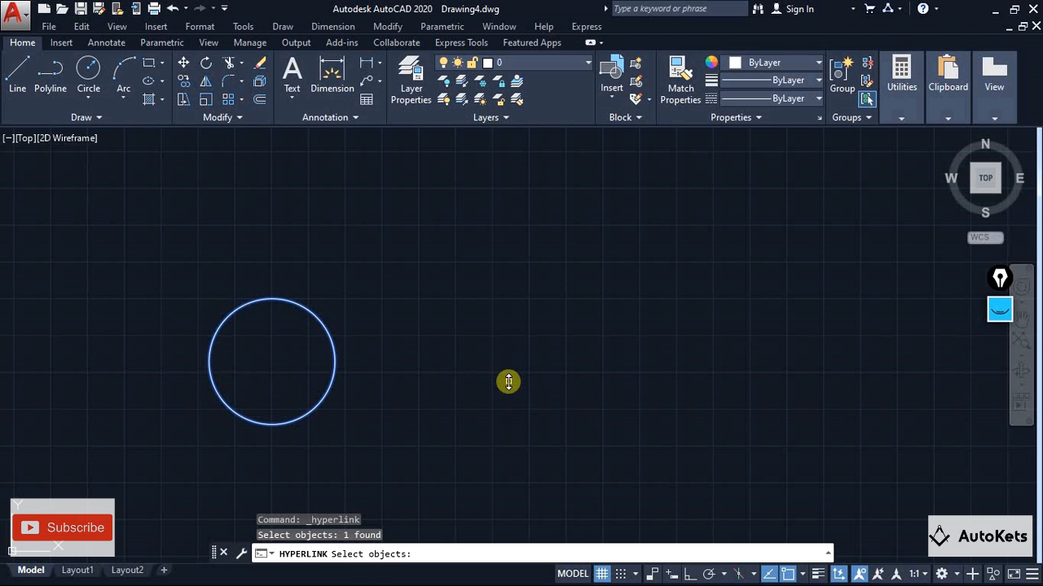
pyautogui.press('Return')
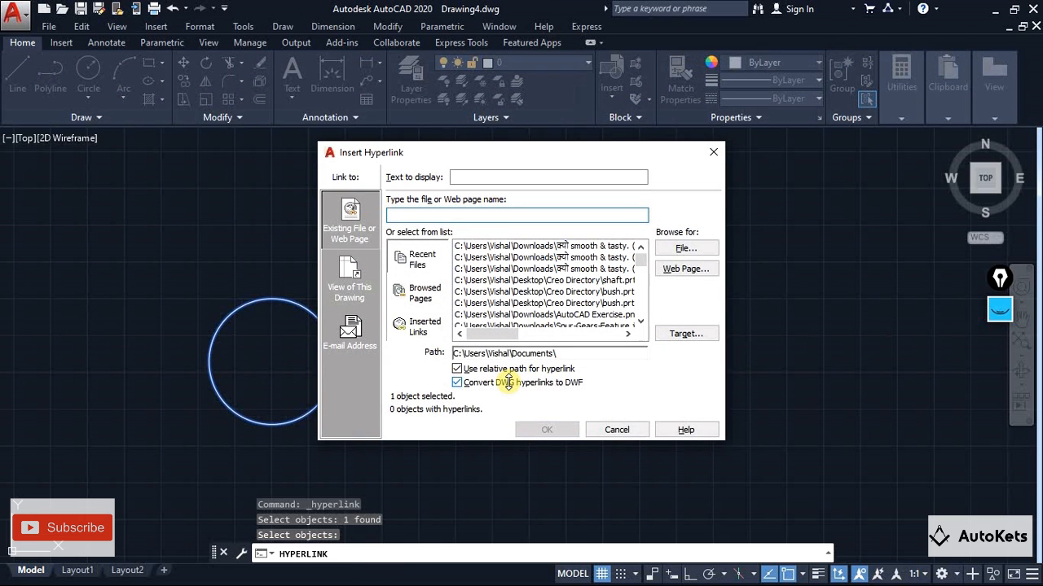
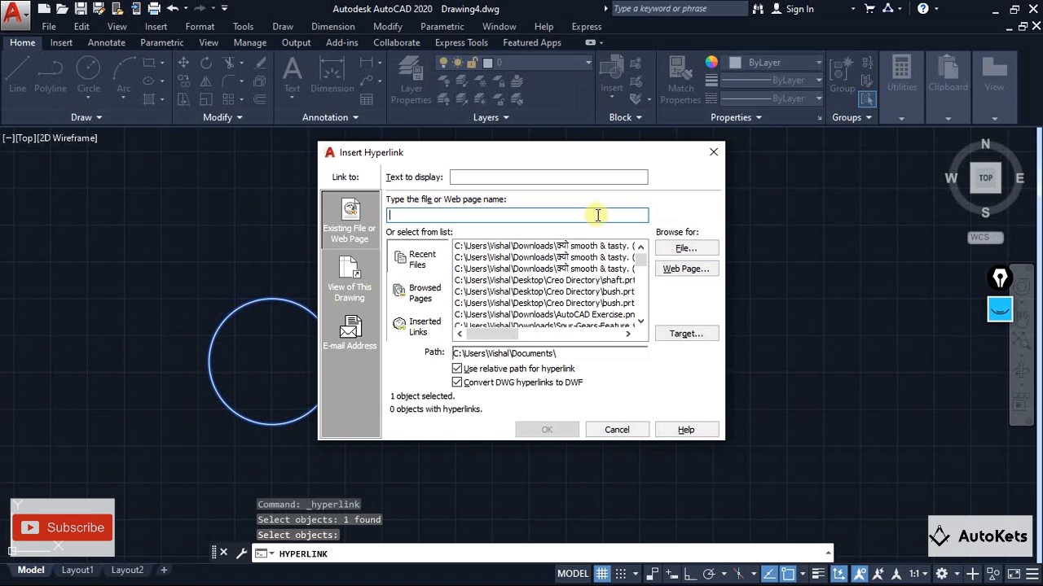
# Link the selected circle to the DWG Overlay drawing file in the Autocad folder and apply the hyperlink
pyautogui.click(690, 253)
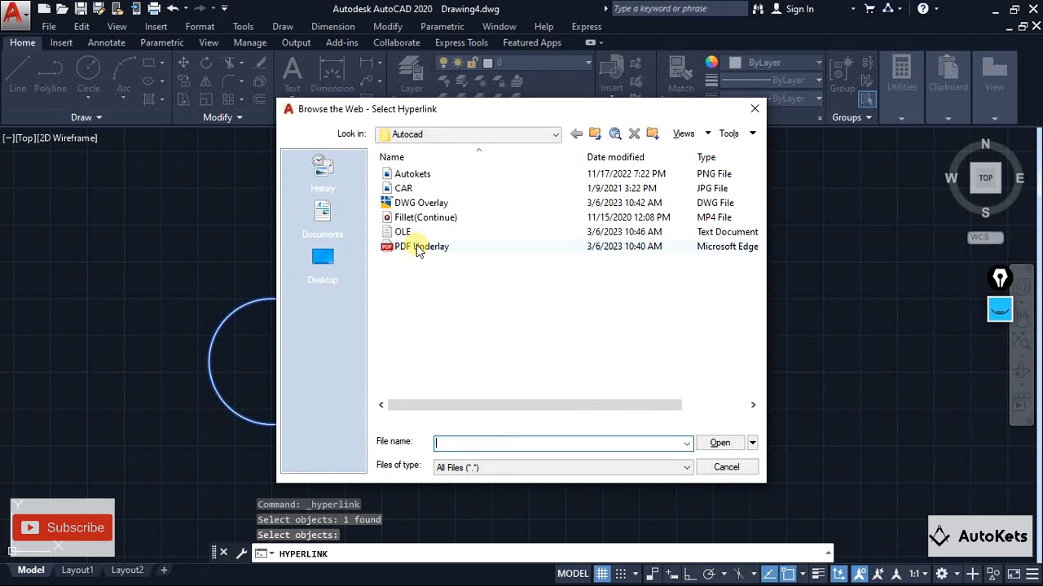
pyautogui.click(422, 203)
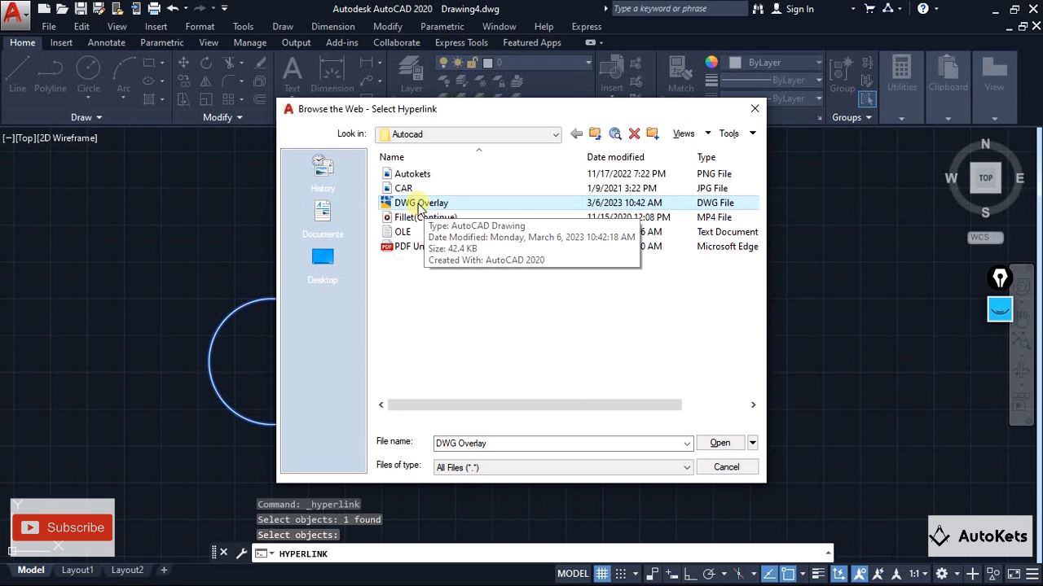
pyautogui.click(720, 443)
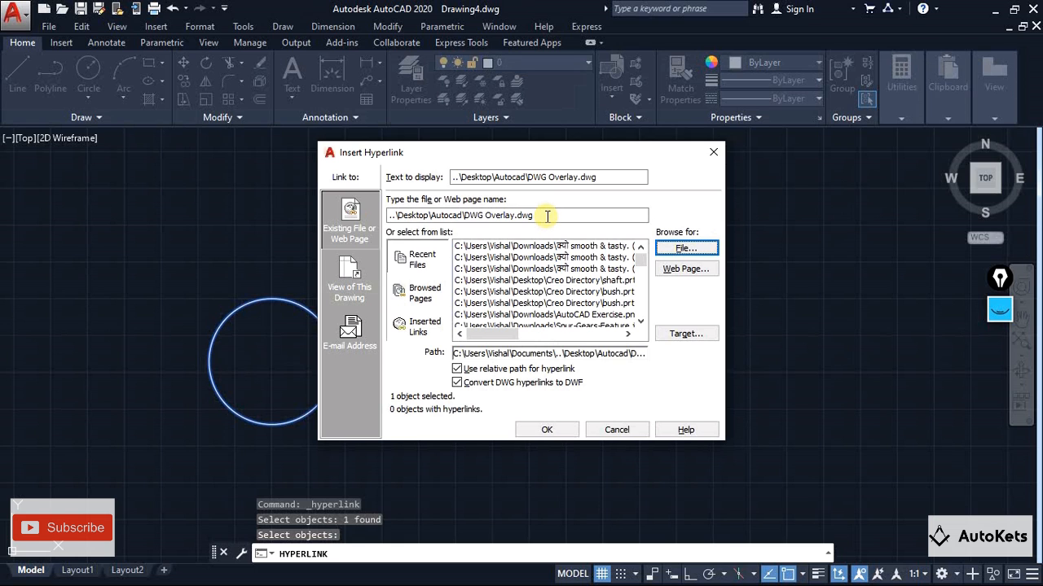
pyautogui.click(547, 430)
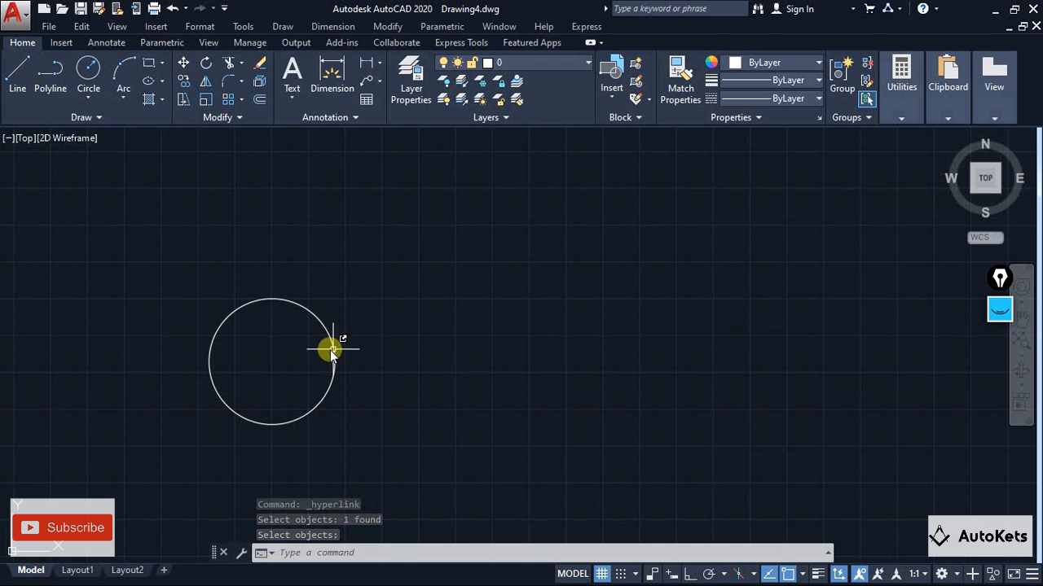
# Follow the circle's hyperlink to view the DWG Overlay drawing, and close that drawing to return to Drawing4
pyautogui.moveTo(334, 354)
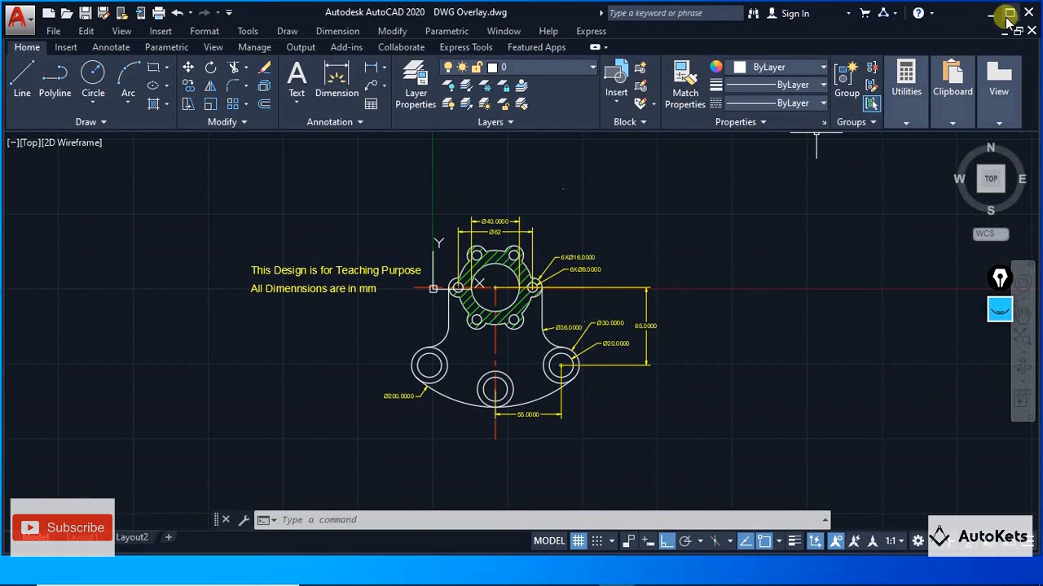
pyautogui.click(1008, 14)
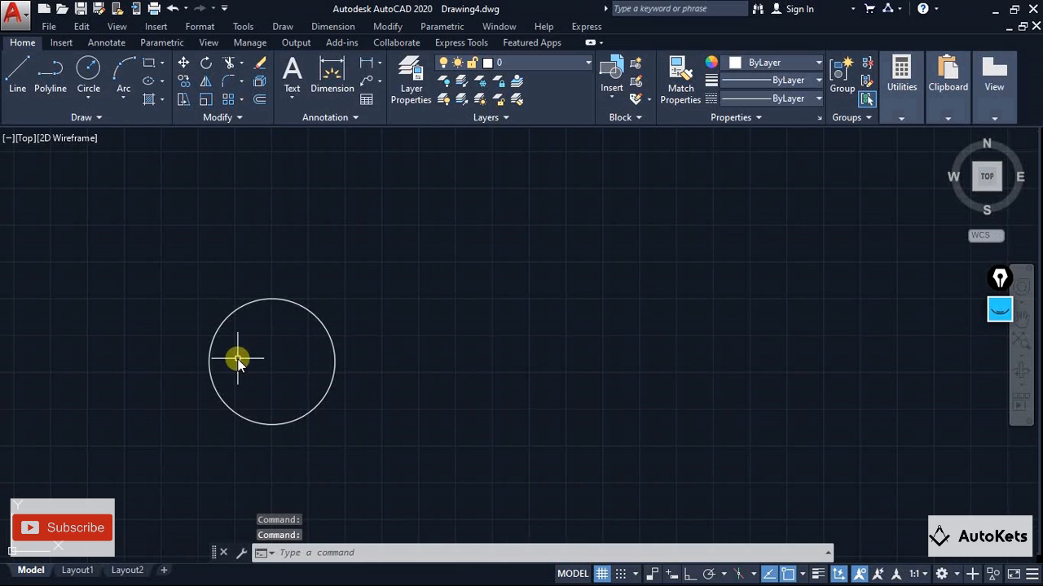
pyautogui.click(303, 305)
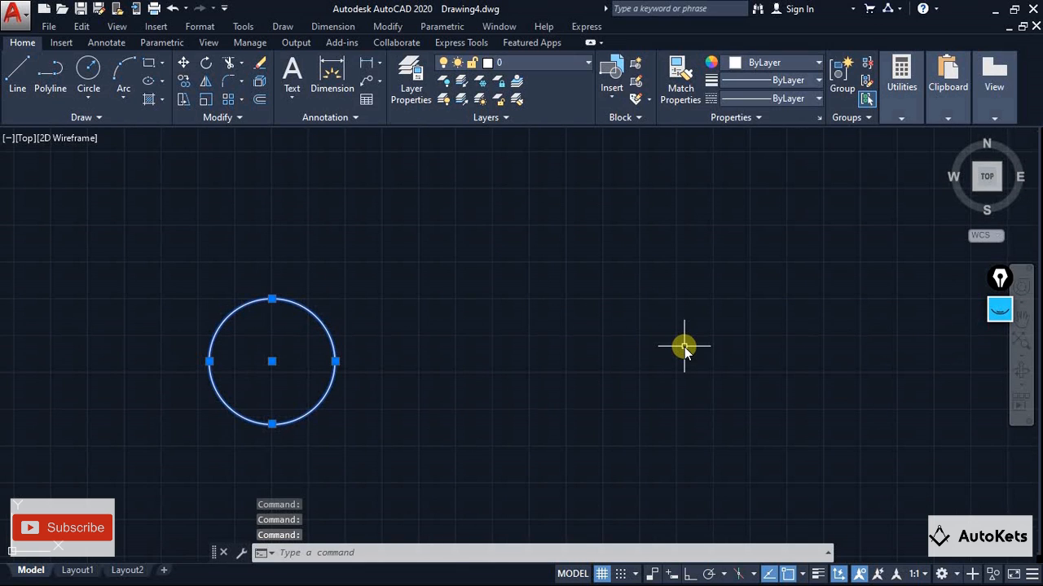
pyautogui.press('Escape')
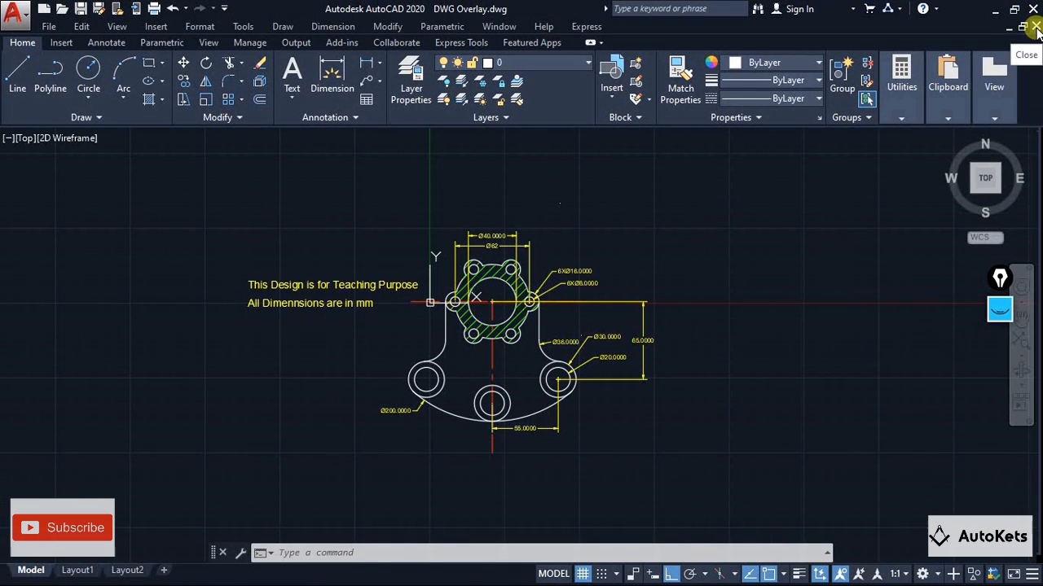
pyautogui.click(1036, 28)
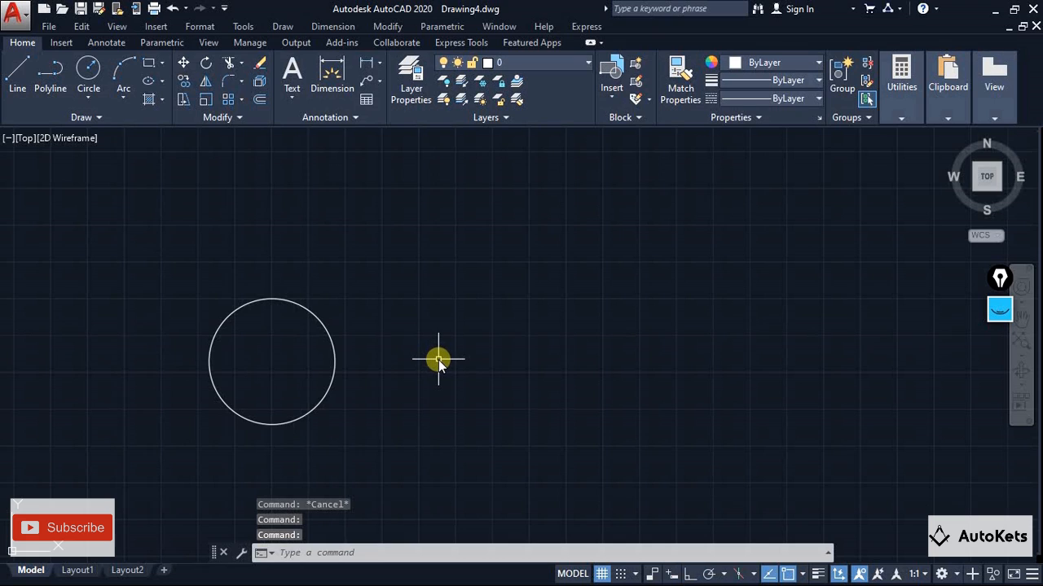
# Switch to Chrome and examine the title area and learning goals of the AutoCAD Academy course page on Udemy
pyautogui.hotkey('alt', 'Tab')
pyautogui.hotkey('alt', 'Tab')
pyautogui.hotkey('alt', 'Tab')
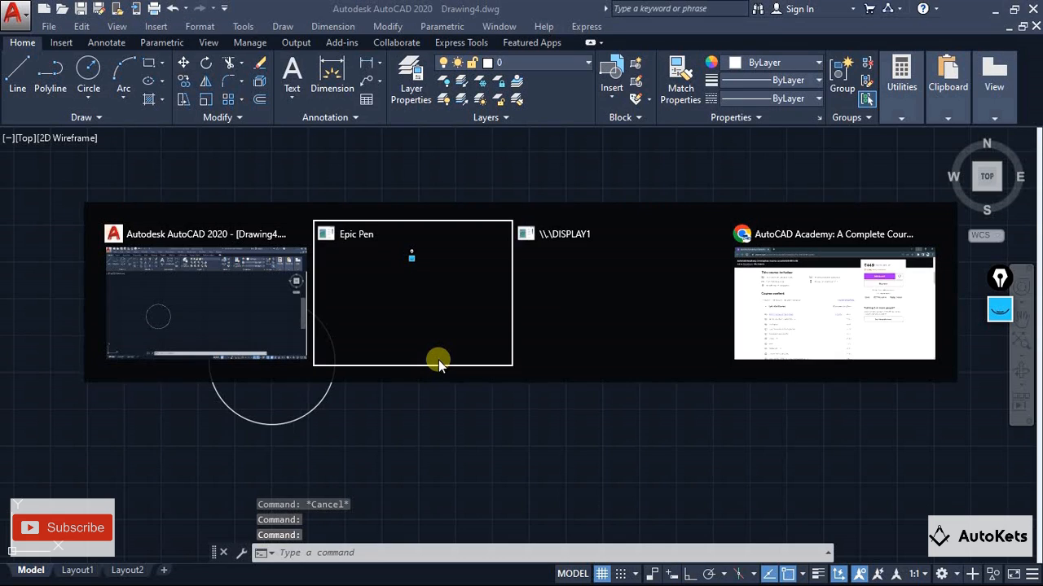
pyautogui.scroll(7, 438, 364)
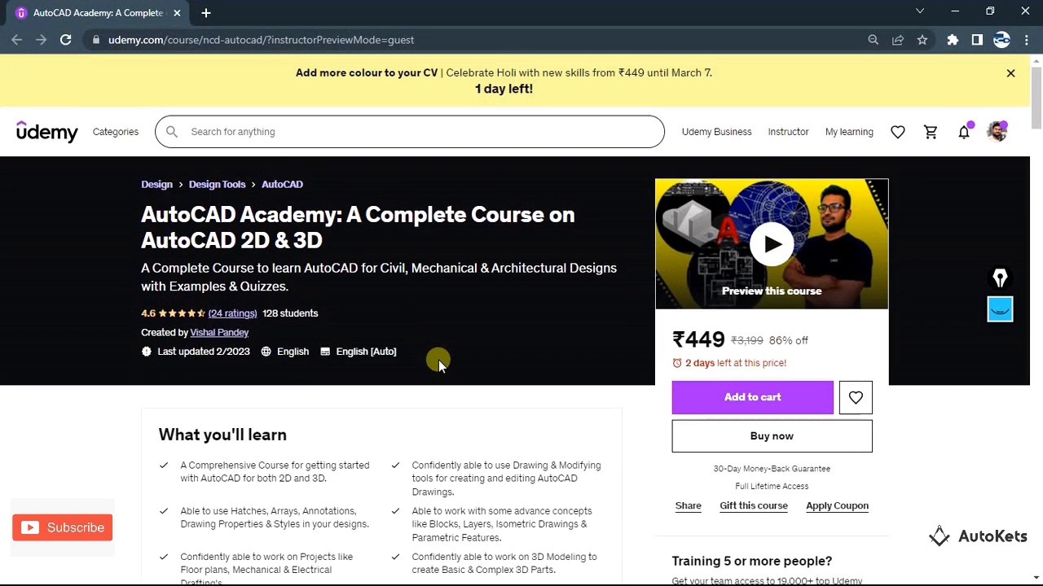
pyautogui.scroll(-1, 421, 336)
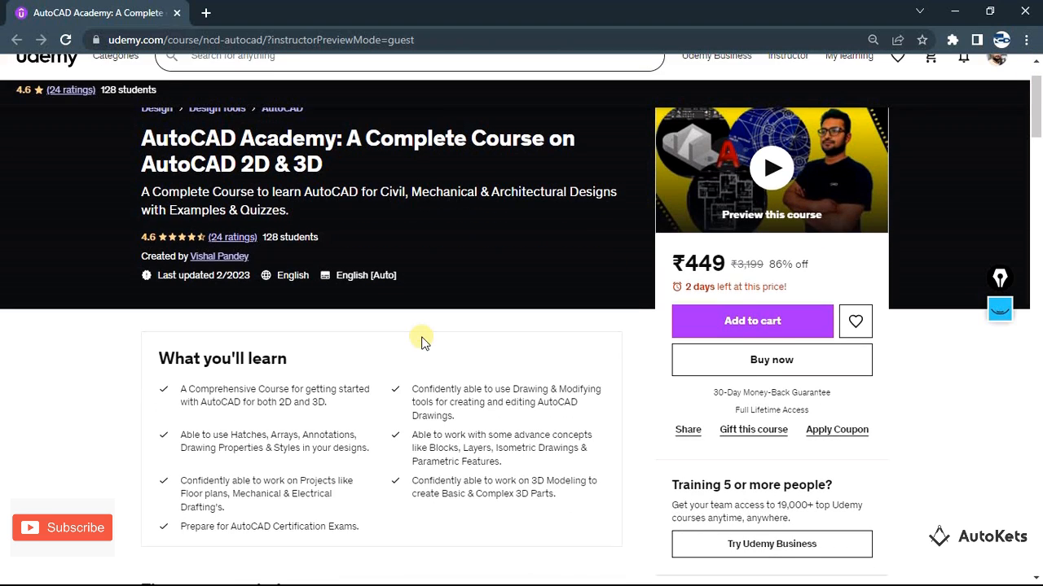
pyautogui.scroll(1, 422, 336)
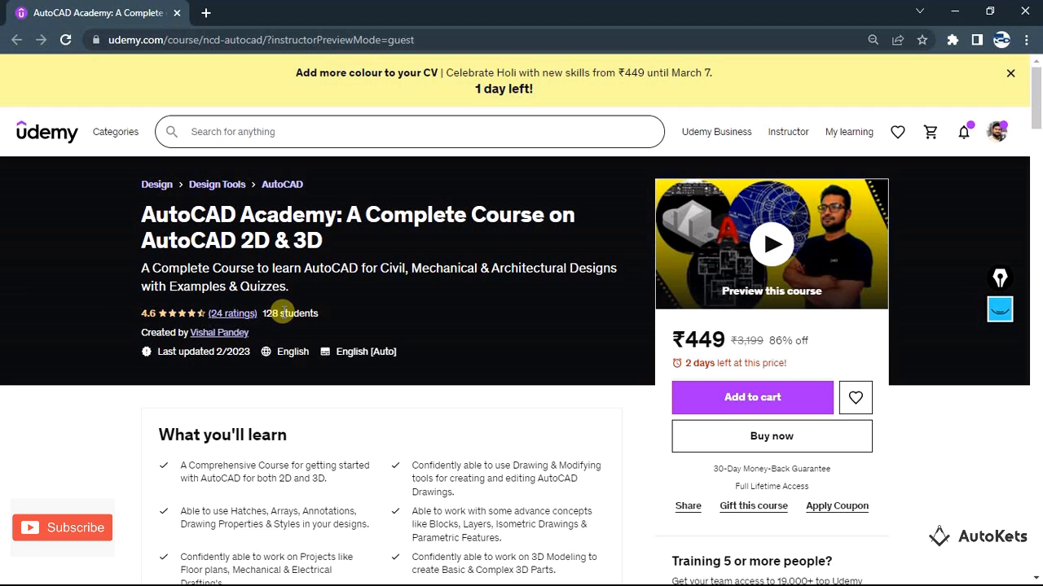
pyautogui.scroll(-1, 282, 312)
pyautogui.scroll(1, 282, 313)
pyautogui.scroll(-2, 283, 313)
pyautogui.scroll(1, 283, 313)
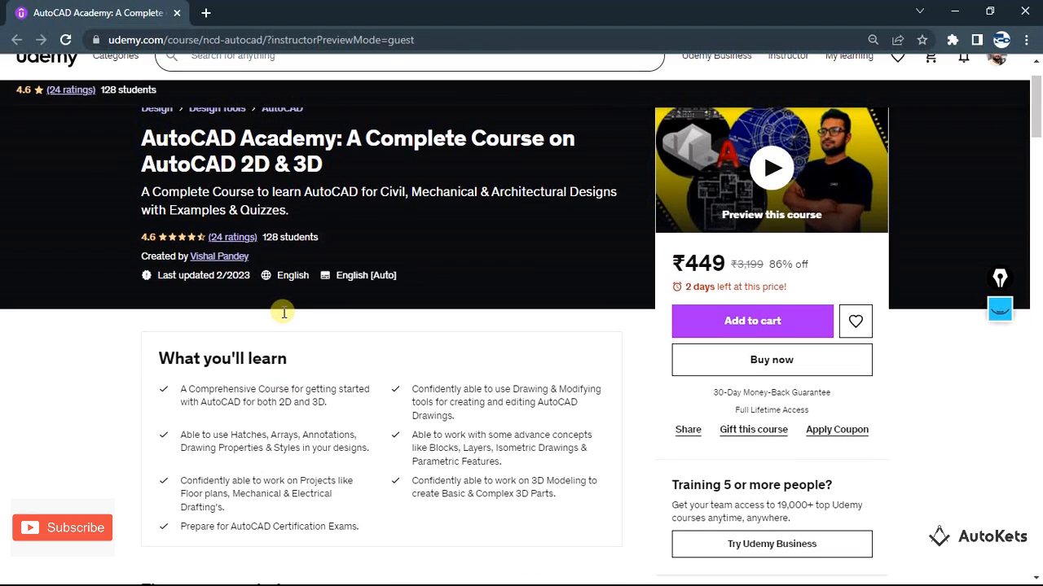
pyautogui.scroll(1, 284, 313)
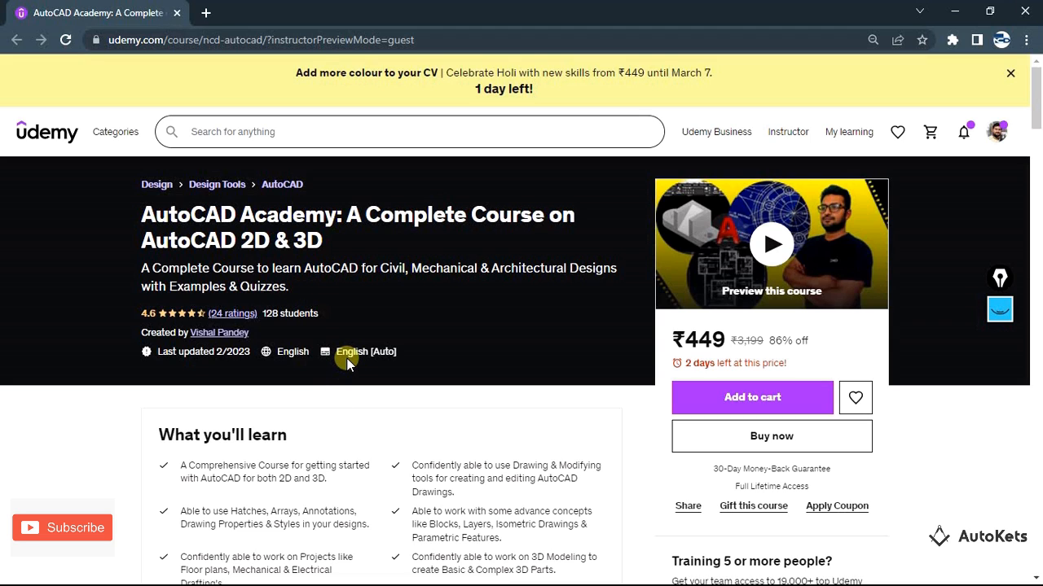
# Expand the hidden sections of the course content and examine the full list of course sections
pyautogui.scroll(-4, 347, 363)
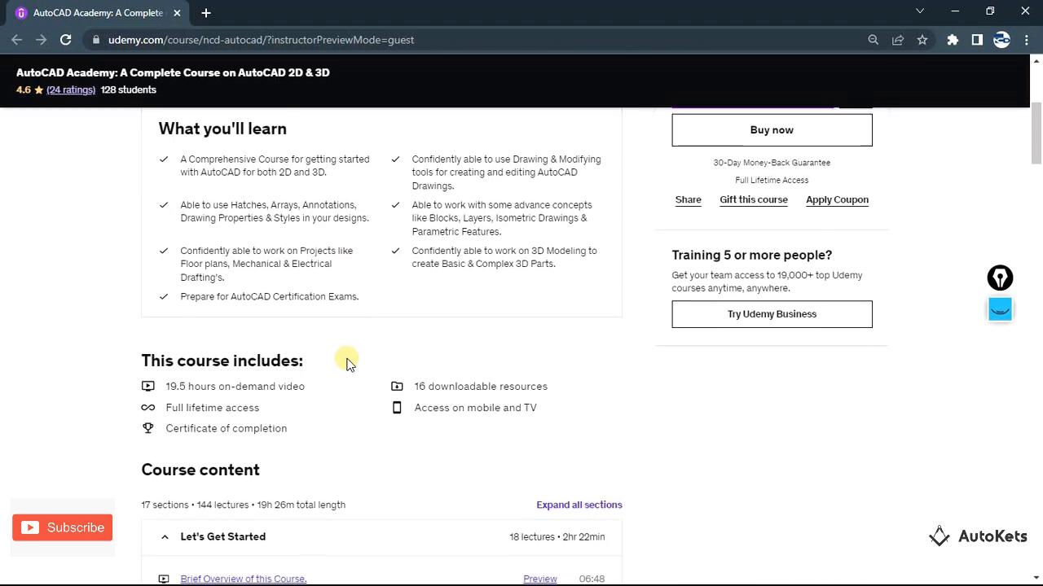
pyautogui.scroll(-2, 349, 359)
pyautogui.scroll(-3, 354, 343)
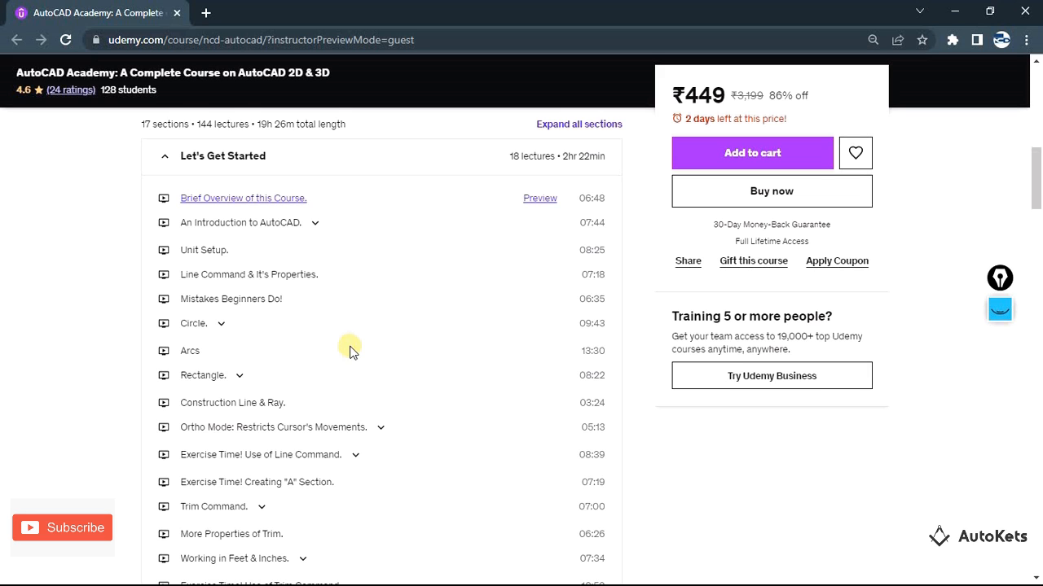
pyautogui.scroll(-4, 354, 350)
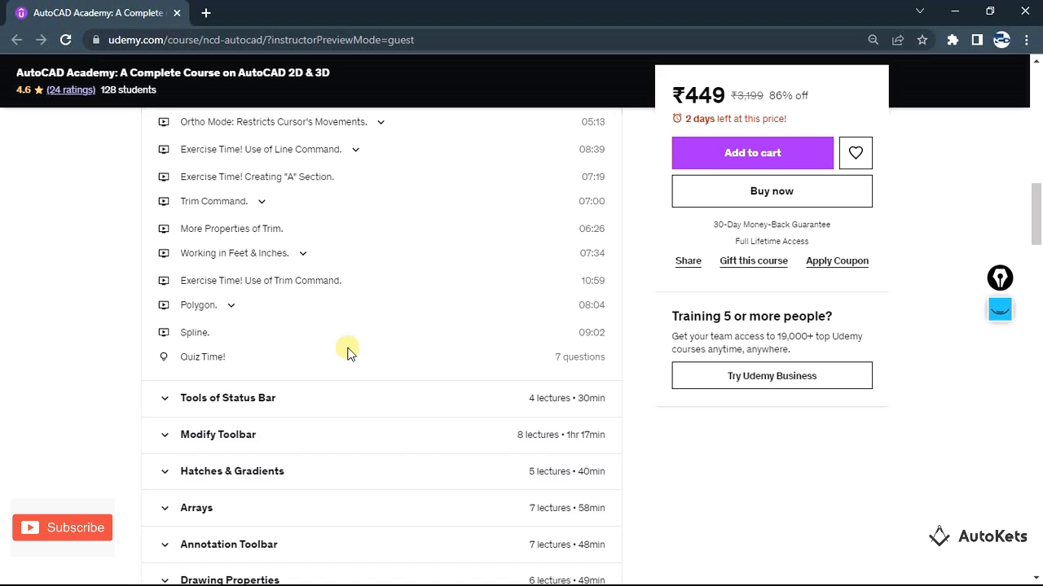
pyautogui.scroll(-2, 348, 352)
pyautogui.scroll(-2, 346, 351)
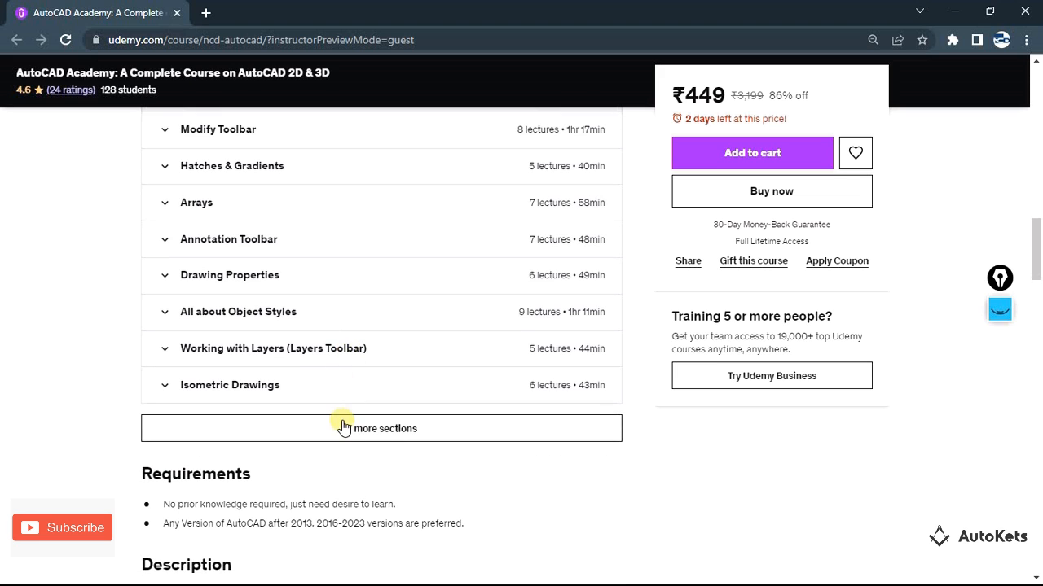
pyautogui.click(345, 427)
pyautogui.scroll(-1, 469, 415)
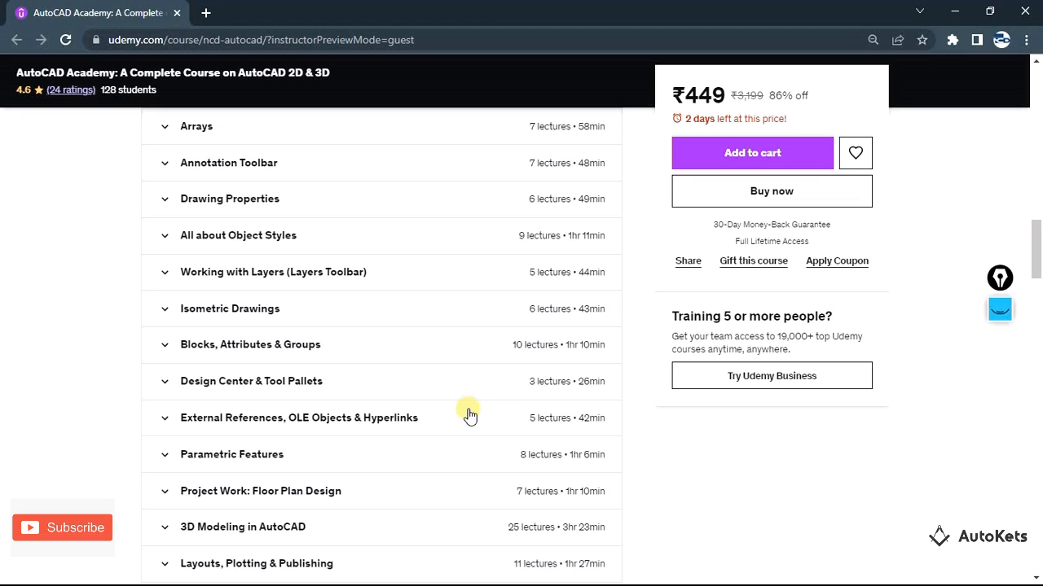
pyautogui.scroll(-3, 470, 416)
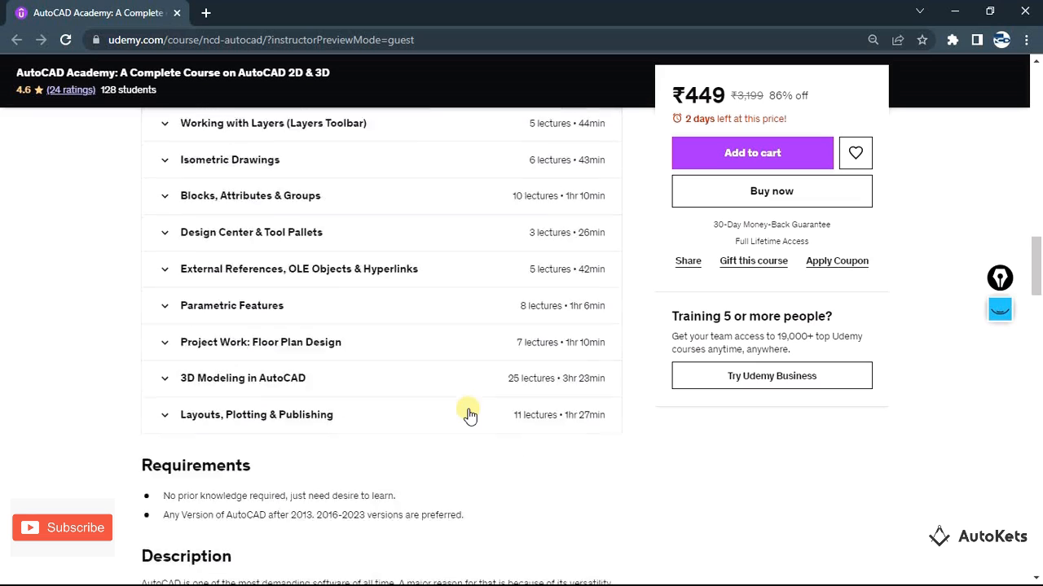
pyautogui.scroll(7, 470, 416)
pyautogui.scroll(7, 470, 415)
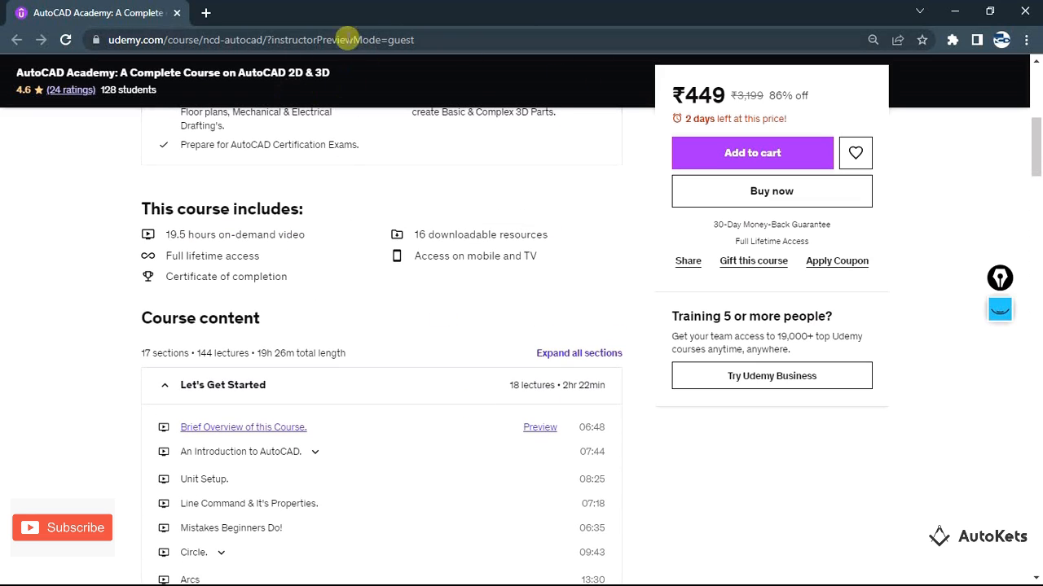
# Copy the full web address of the Udemy course page and switch back to AutoCAD
pyautogui.click(450, 35)
pyautogui.click(485, 38)
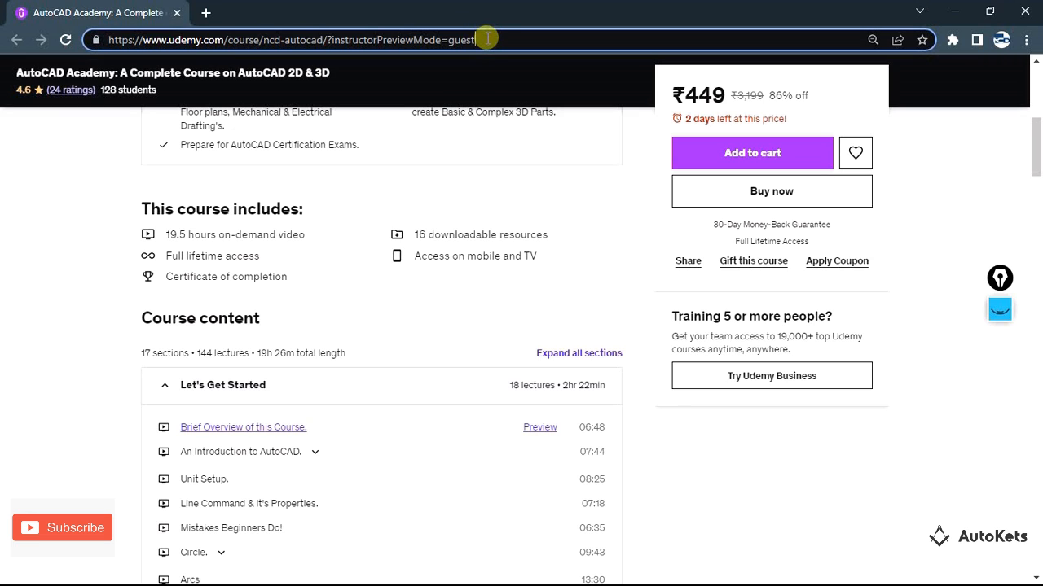
pyautogui.moveTo(511, 39); pyautogui.dragTo(88, 39)
pyautogui.hotkey('ctrl', 'c')
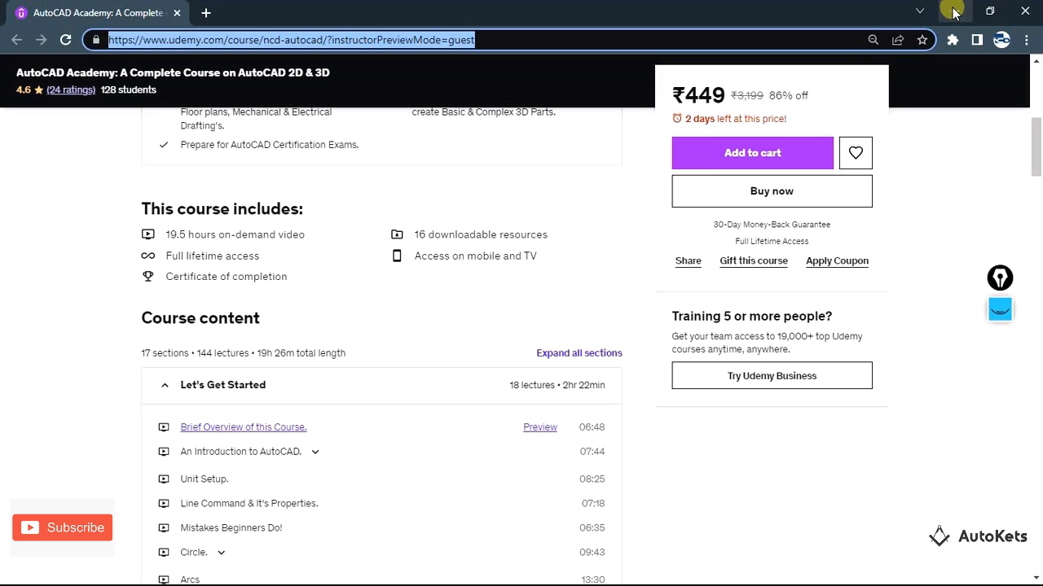
pyautogui.hotkey('alt', 'Tab')
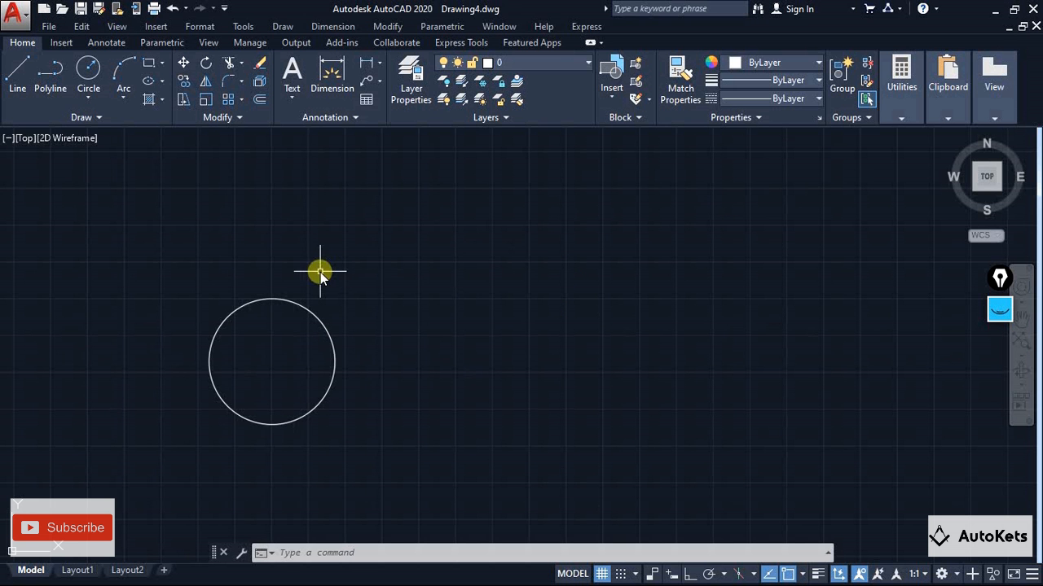
pyautogui.click(154, 27)
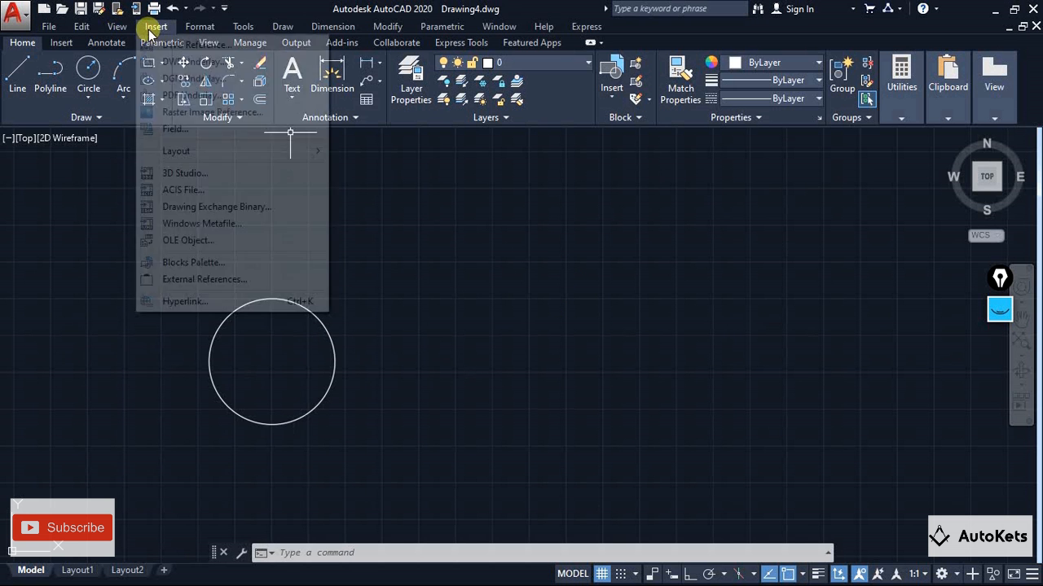
pyautogui.click(183, 301)
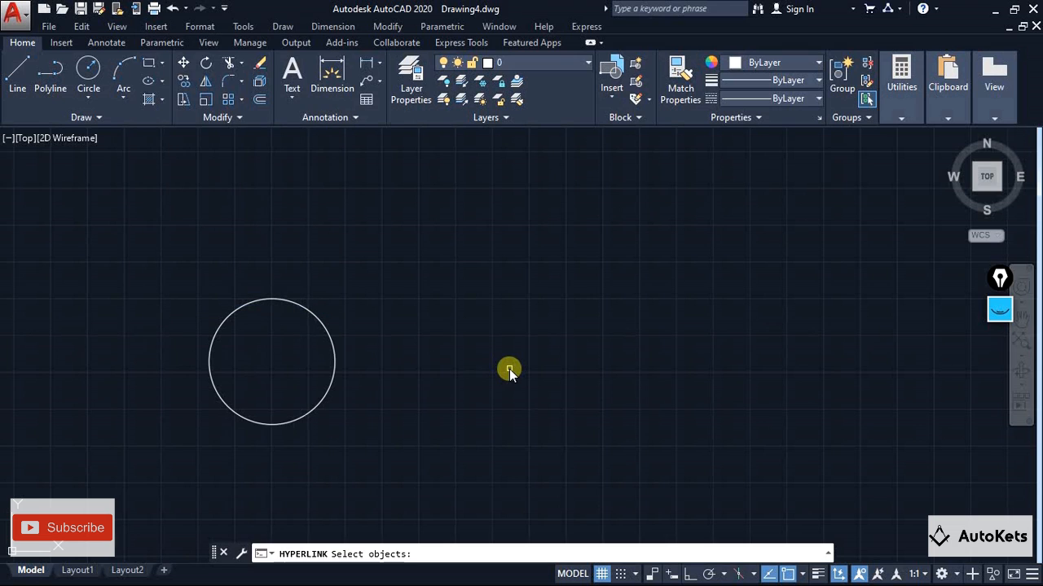
pyautogui.click(318, 318)
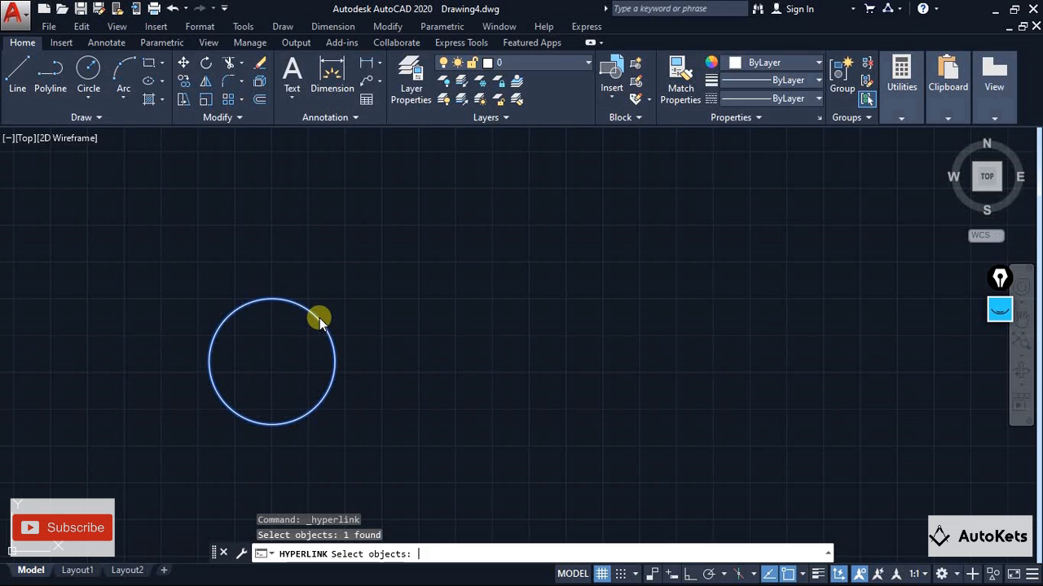
pyautogui.press('Return')
pyautogui.moveTo(552, 215); pyautogui.dragTo(426, 215)
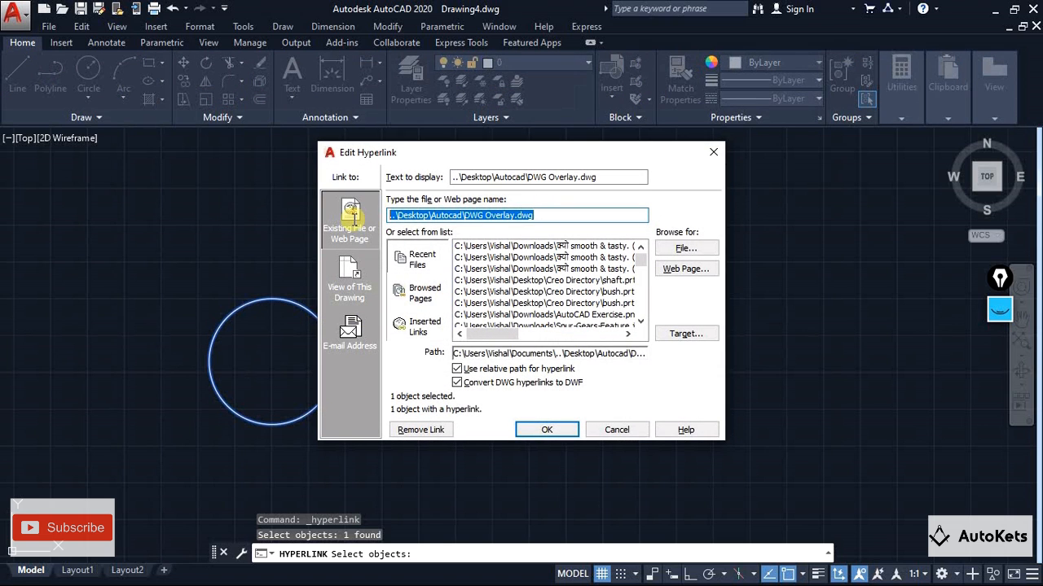
pyautogui.click(617, 431)
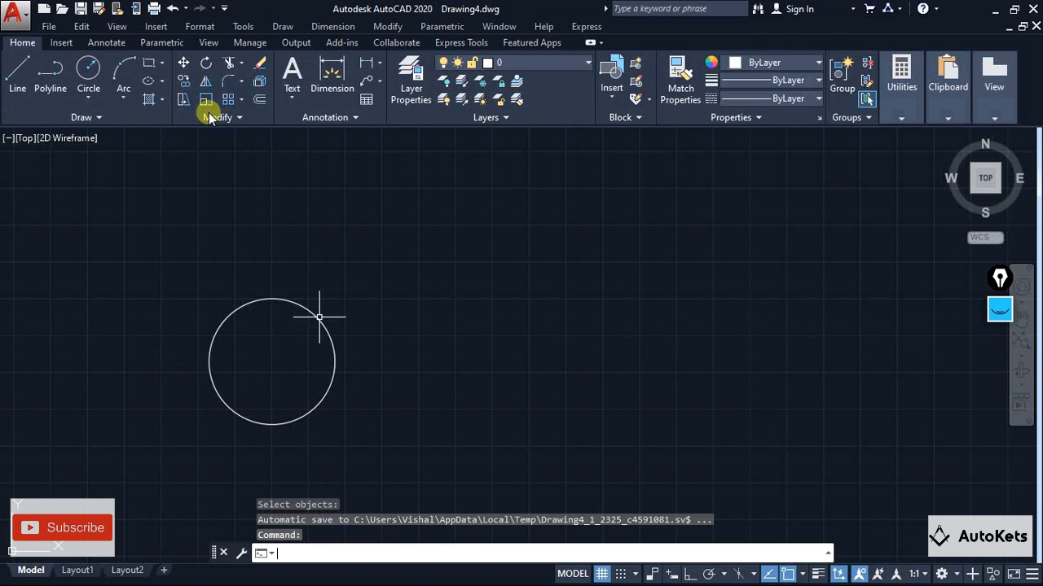
# Draw a second, slightly larger circle by centre and radius to the upper right of the first one
pyautogui.click(88, 70)
pyautogui.click(587, 301)
pyautogui.press('Escape')
pyautogui.press('Escape')
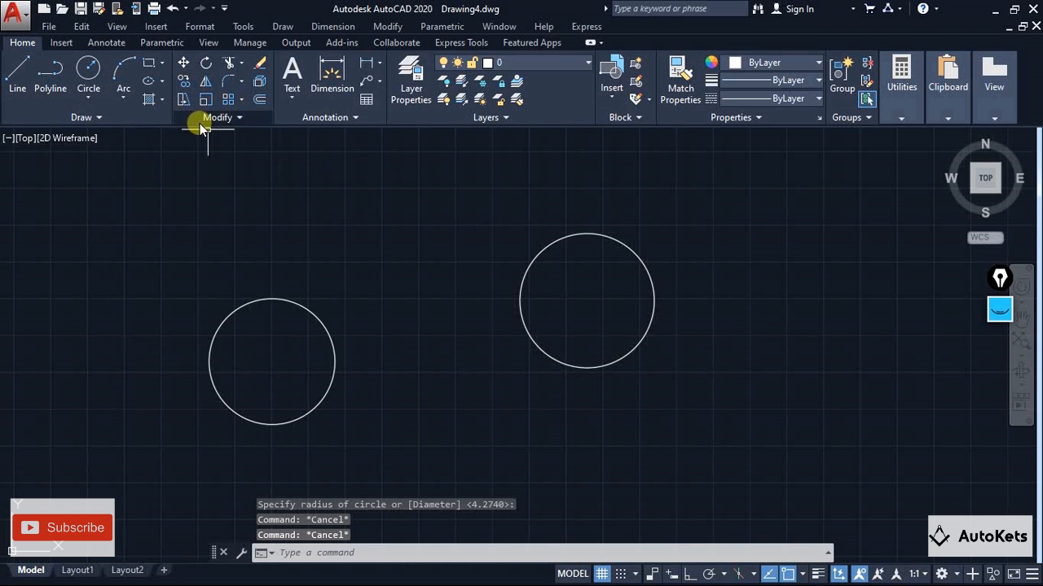
pyautogui.click(156, 27)
pyautogui.click(165, 302)
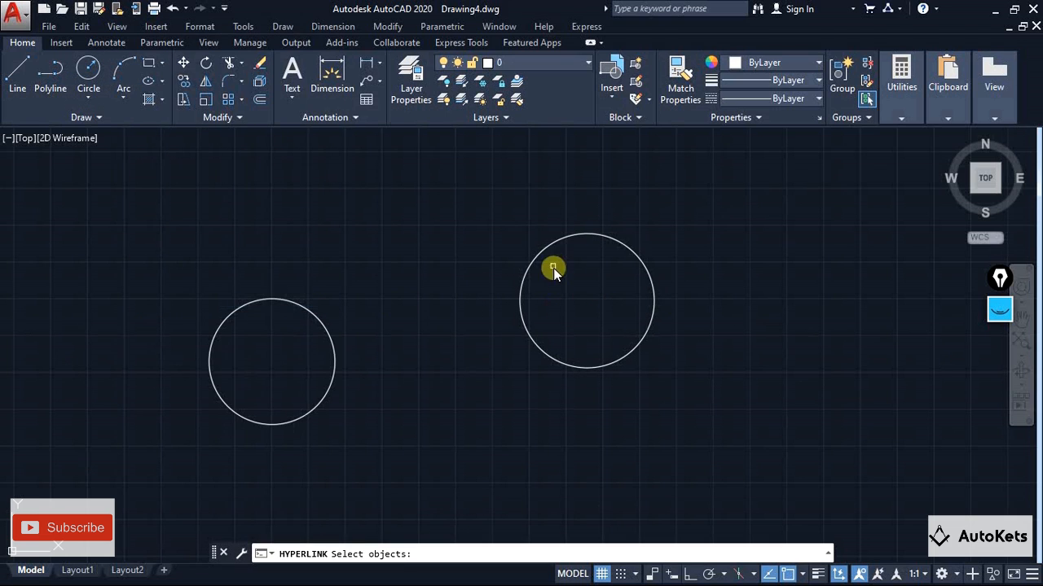
pyautogui.click(542, 250)
pyautogui.press('Return')
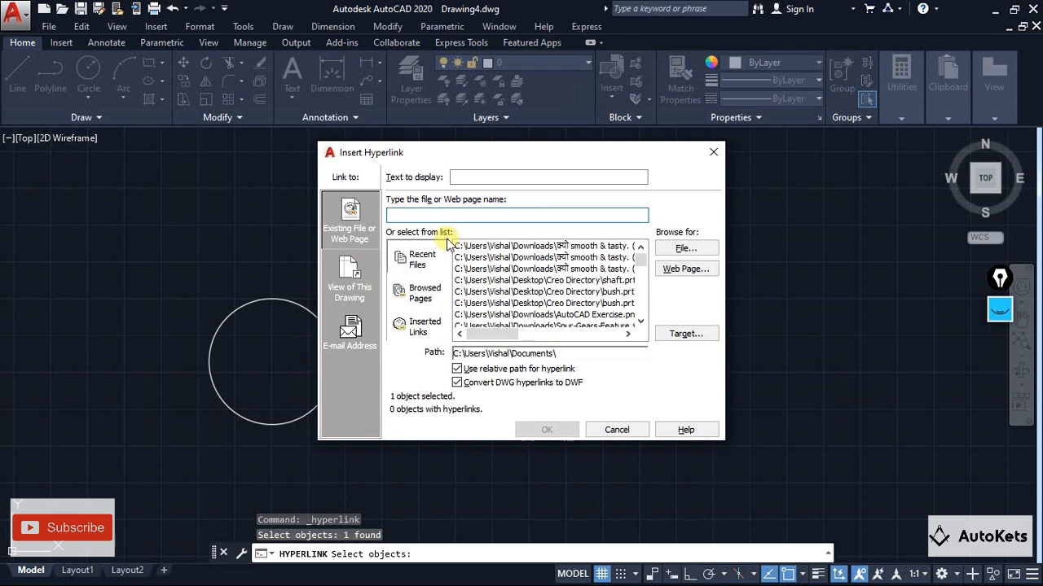
pyautogui.hotkey('ctrl', 'v')
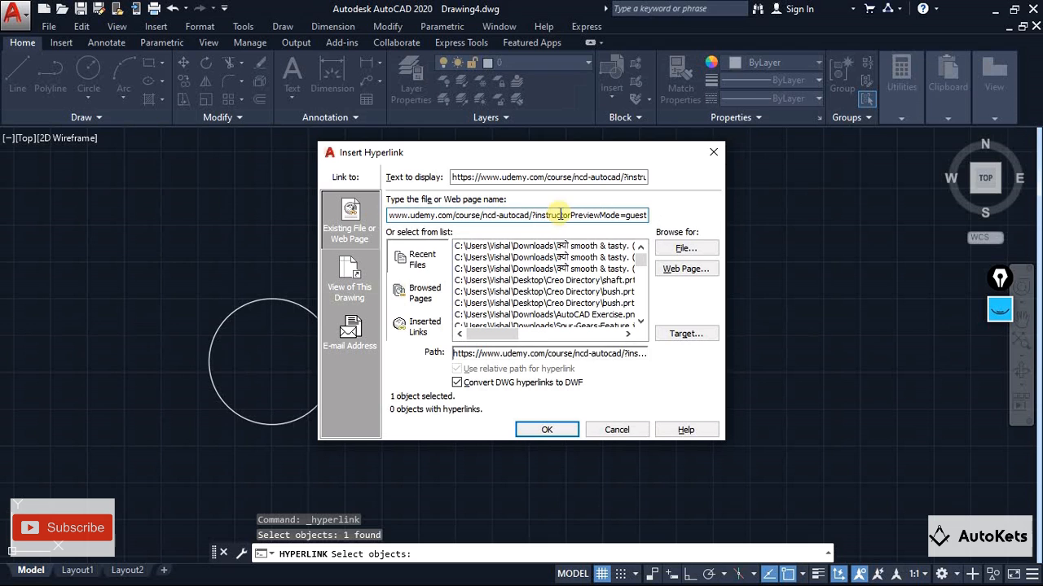
pyautogui.click(546, 430)
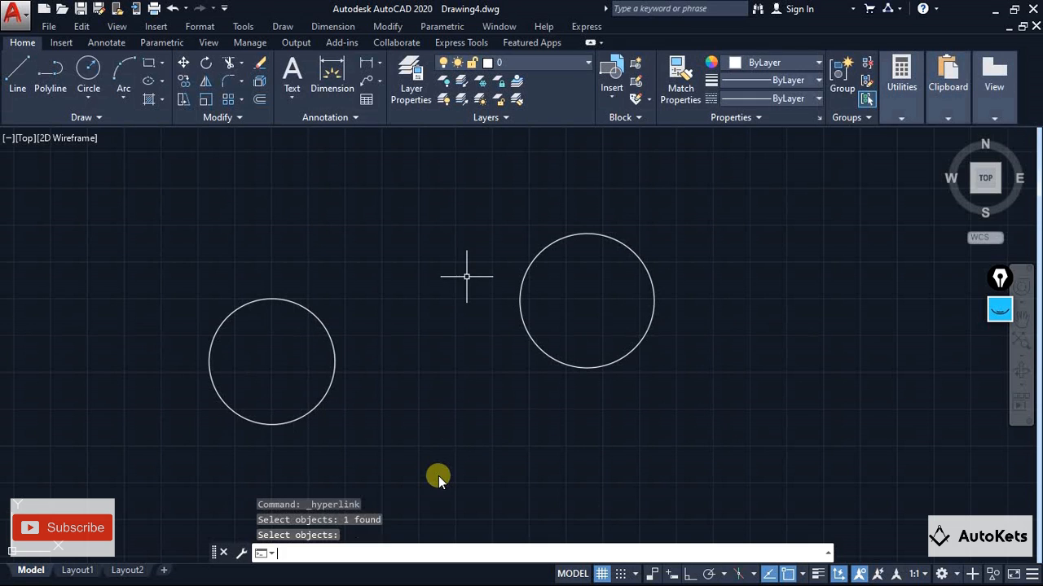
# Follow the second circle's hyperlink to view the Udemy course page in the browser, and return to AutoCAD
pyautogui.moveTo(530, 333)
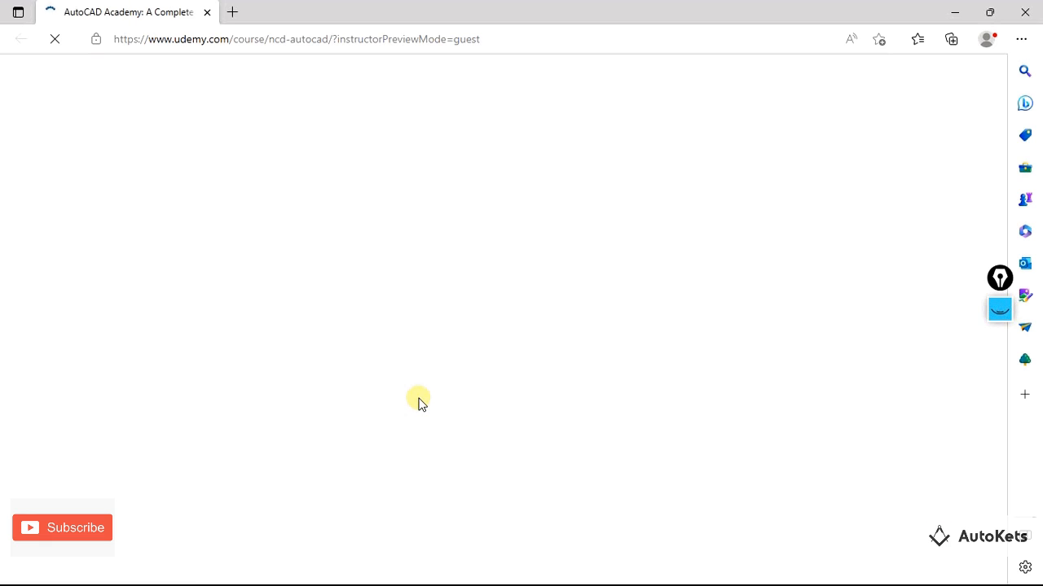
pyautogui.scroll(-3, 418, 401)
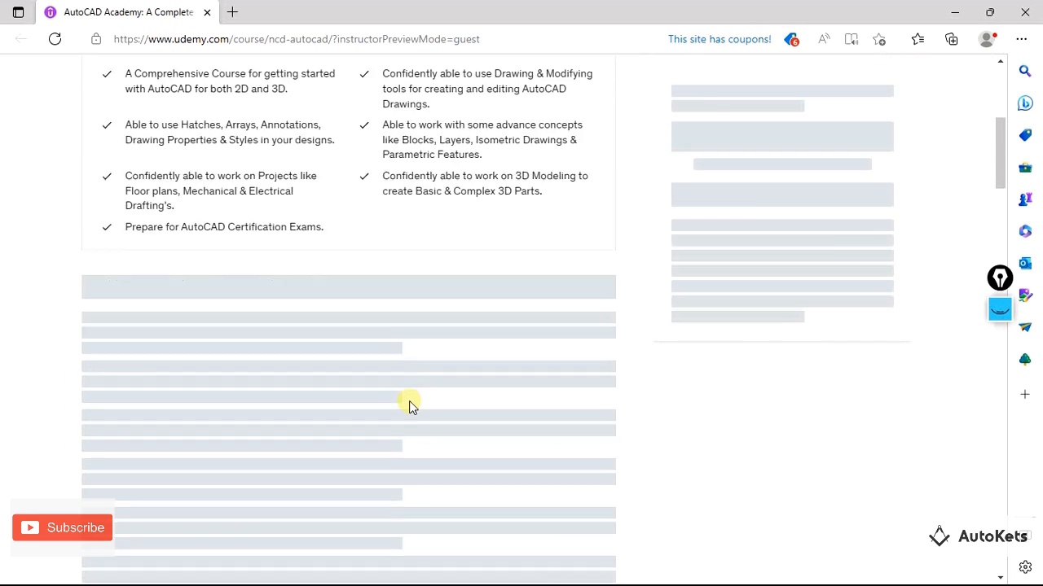
pyautogui.scroll(5, 409, 401)
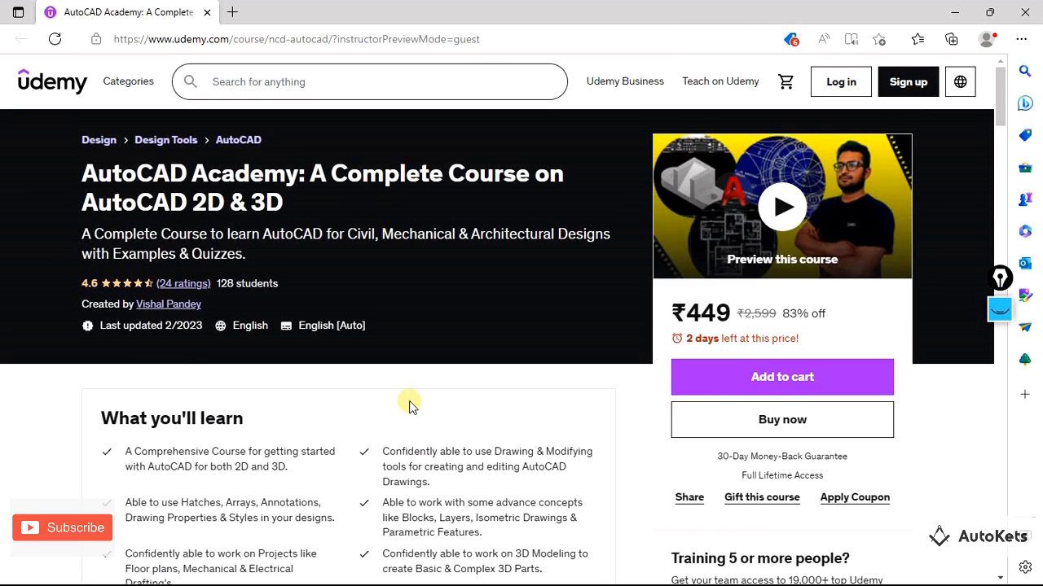
pyautogui.scroll(-5, 409, 402)
pyautogui.hotkey('alt', 'Tab')
pyautogui.hotkey('alt', 'Tab')
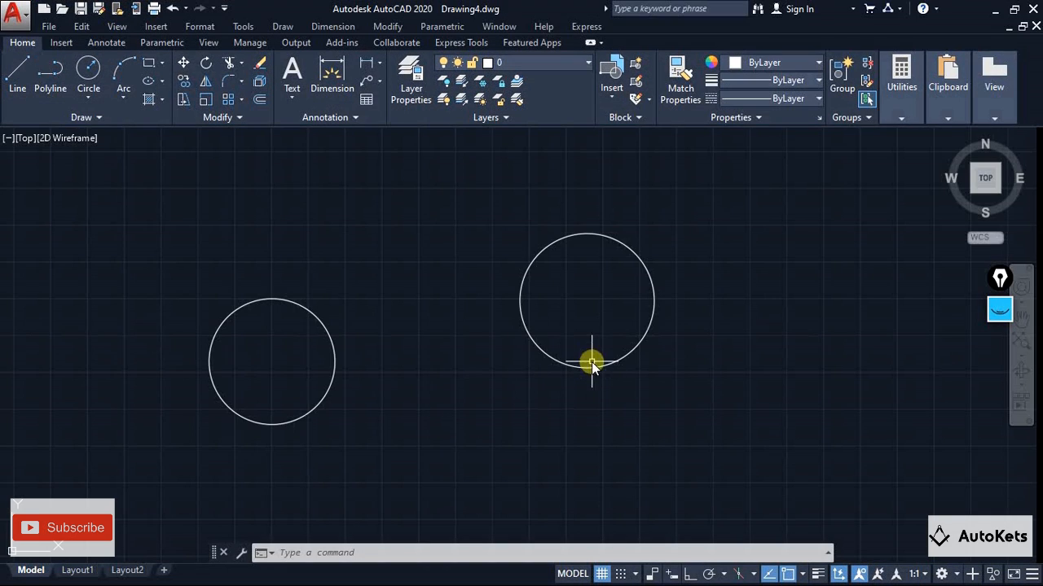
pyautogui.scroll(2, 698, 296)
pyautogui.scroll(-2, 709, 270)
pyautogui.moveTo(712, 268); pyautogui.dragTo(589, 330, button='middle')
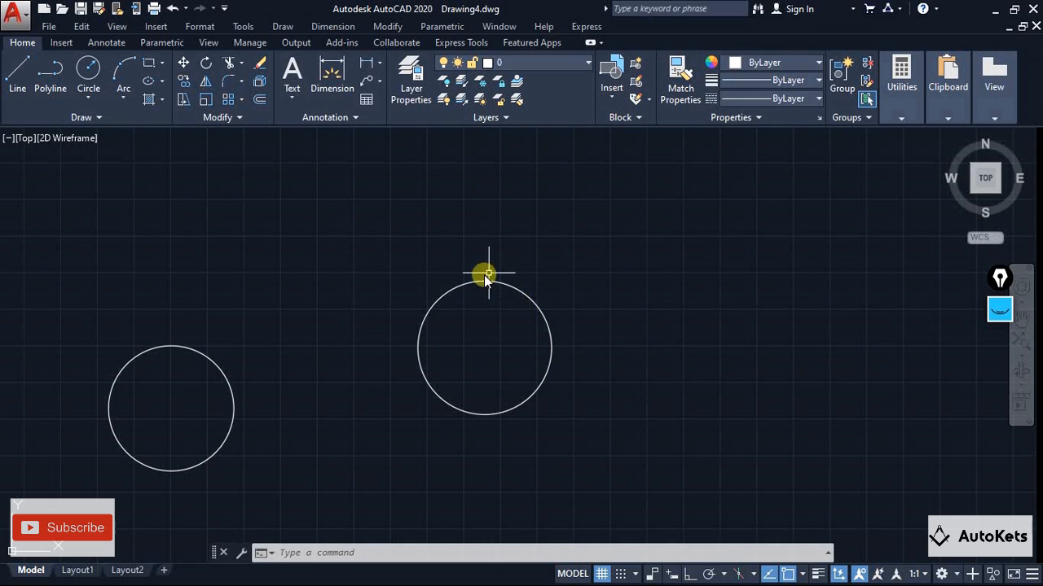